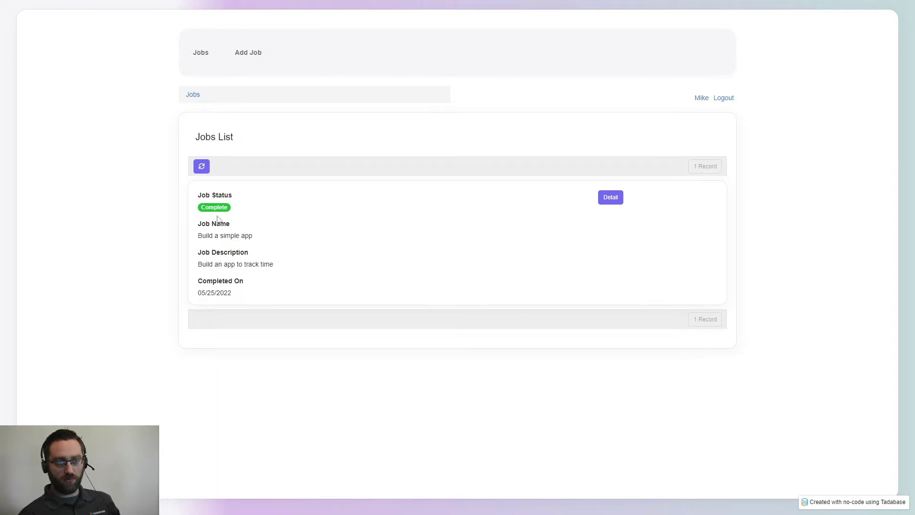
# Step: Run the Record Video job through starting, stopping and completing it in the jobs list
pyautogui.click(240, 59)
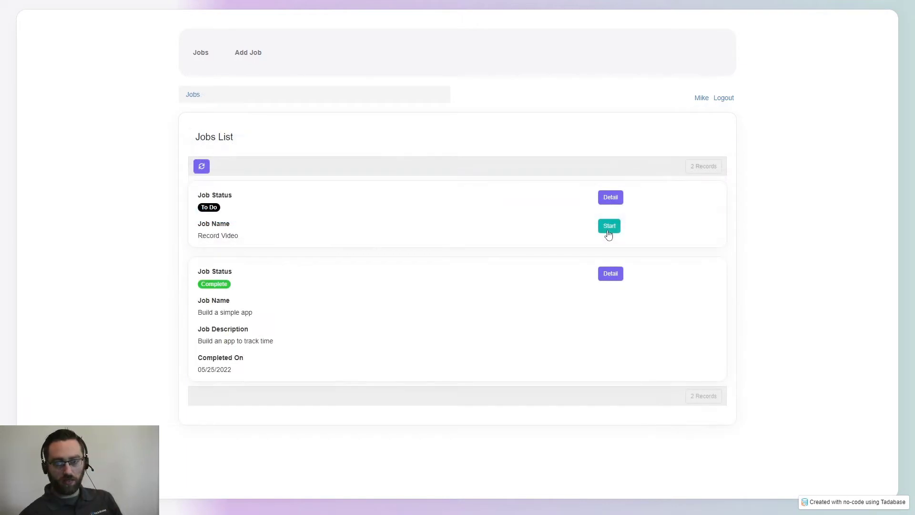
pyautogui.click(609, 228)
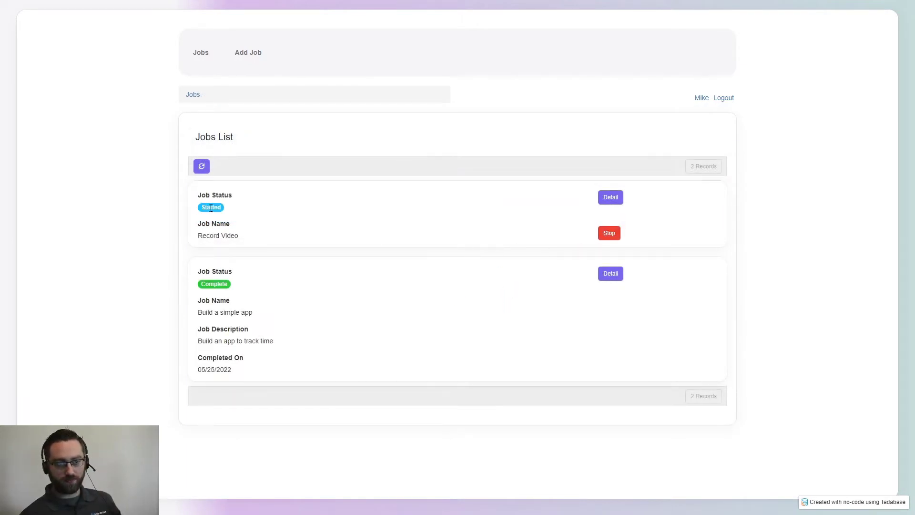
pyautogui.click(612, 236)
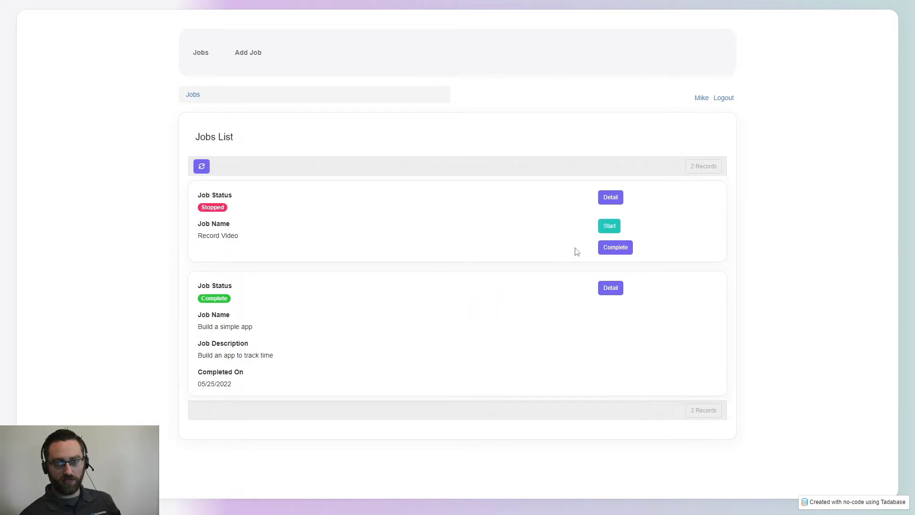
pyautogui.click(614, 248)
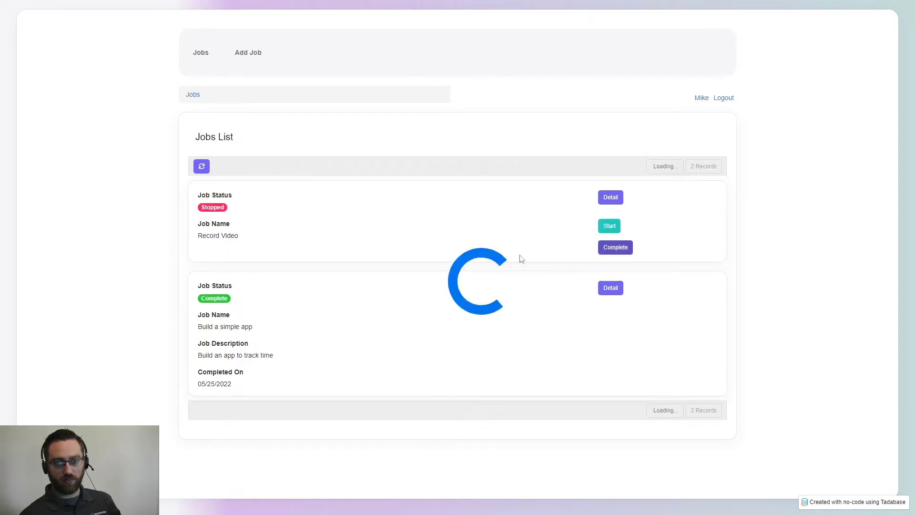
# Step: Open the Record Video job's details and review its time tracking entry and total time
pyautogui.click(609, 201)
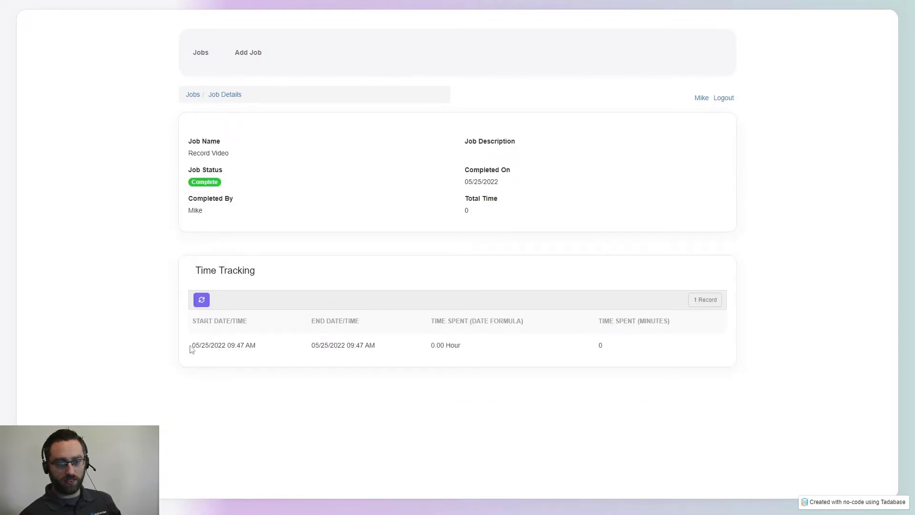
pyautogui.moveTo(191, 346); pyautogui.dragTo(389, 350)
pyautogui.click(391, 351)
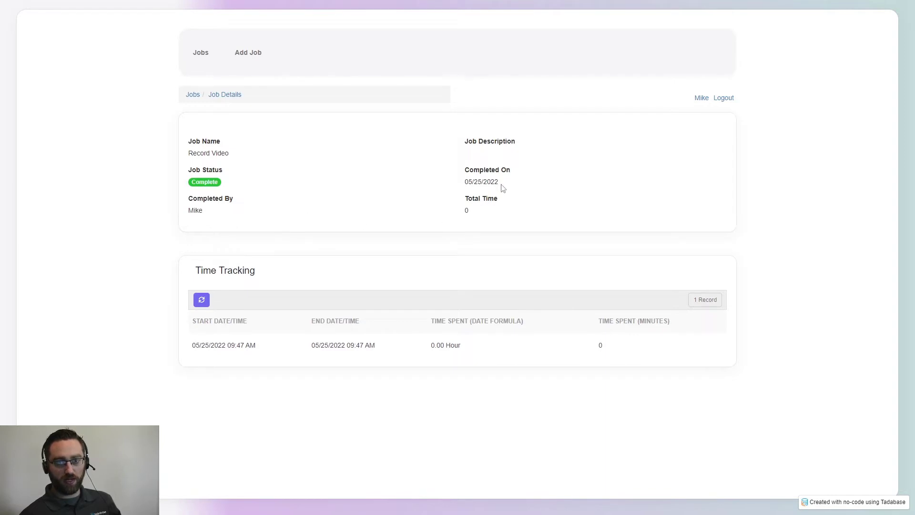
pyautogui.doubleClick(467, 211)
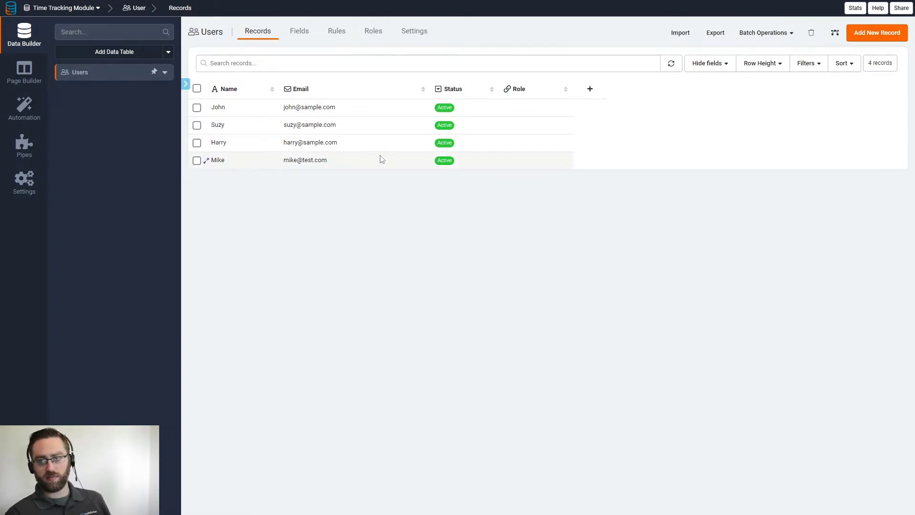
# Step: Create a new data table named Jobs
pyautogui.click(115, 56)
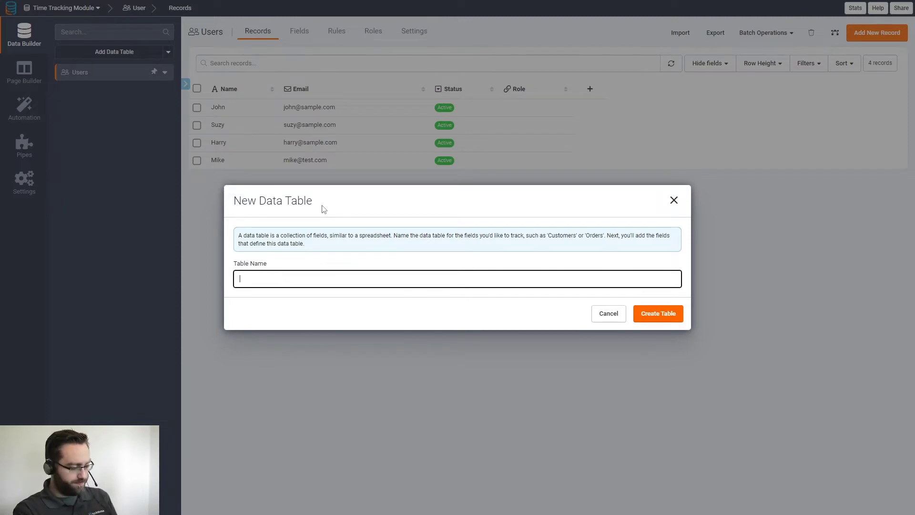
pyautogui.write('Job')
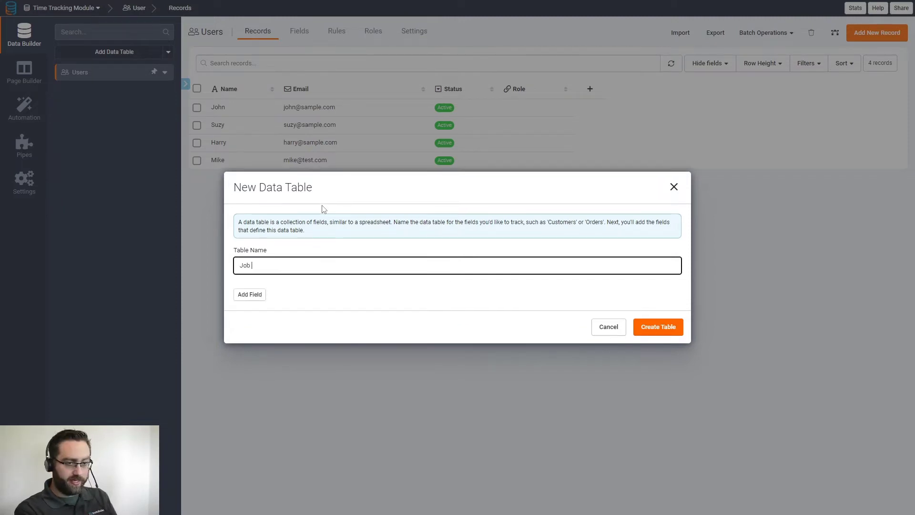
pyautogui.write('s')
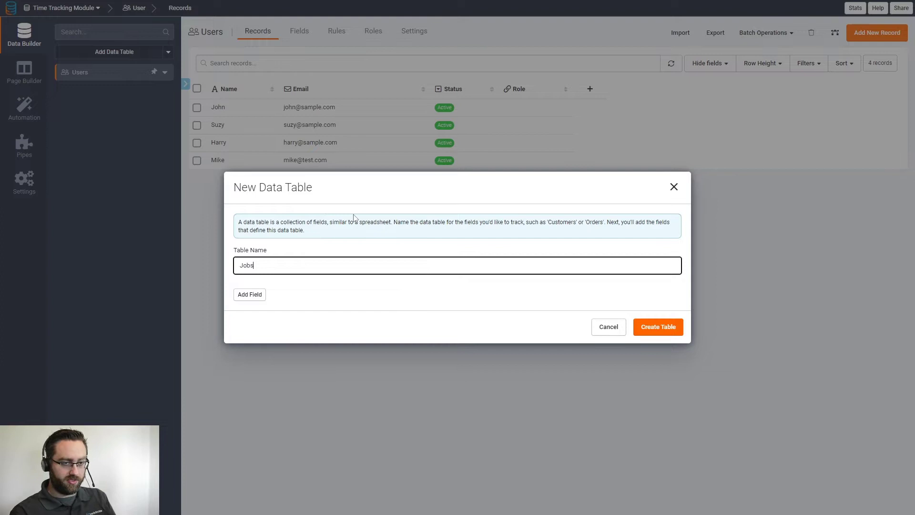
pyautogui.click(675, 330)
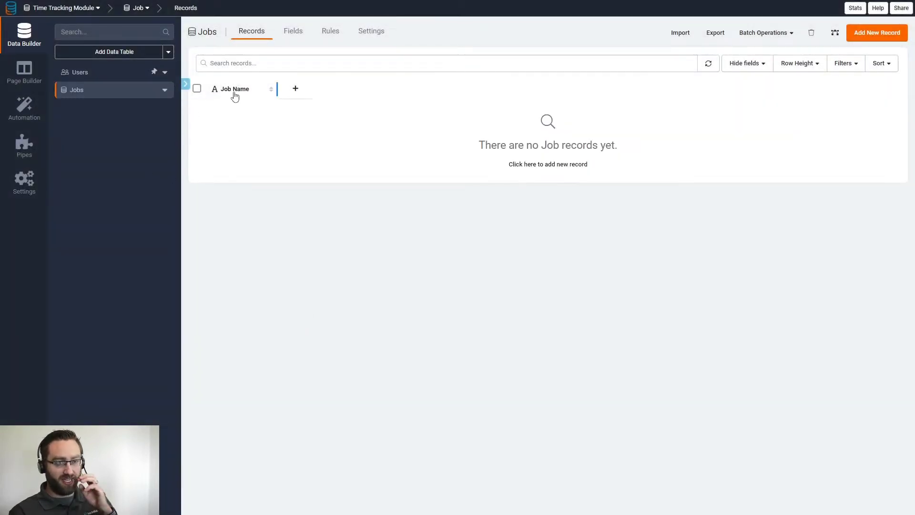
# Step: Add a text field named Job Description to the Jobs table
pyautogui.click(289, 33)
pyautogui.click(214, 56)
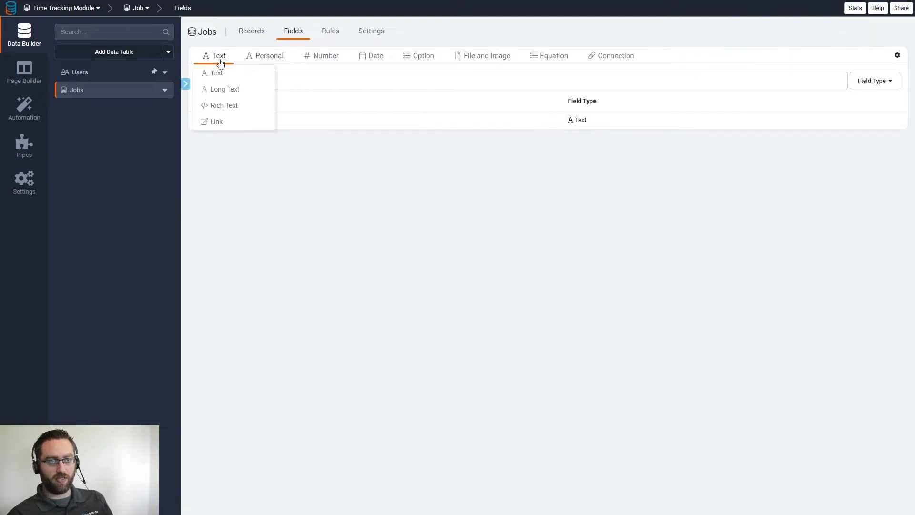
pyautogui.click(220, 78)
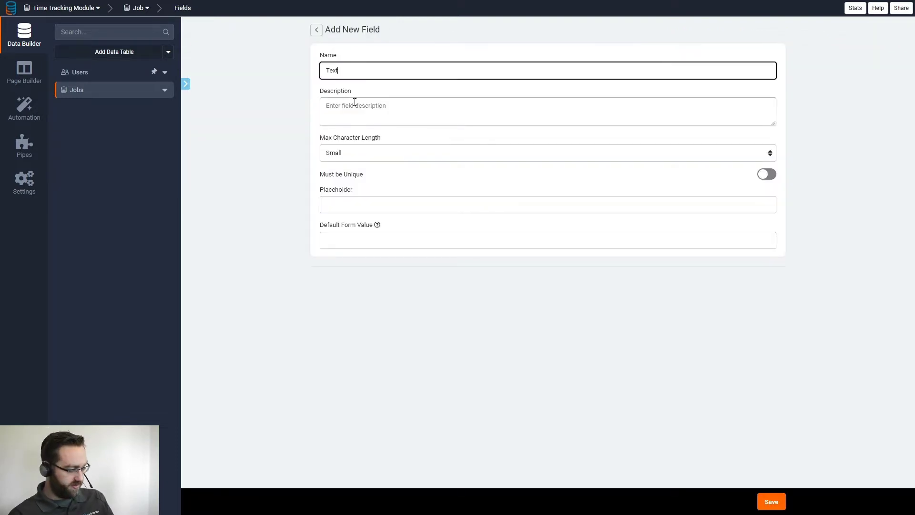
pyautogui.hotkey('ctrl', 'a')
pyautogui.write('Job Desc')
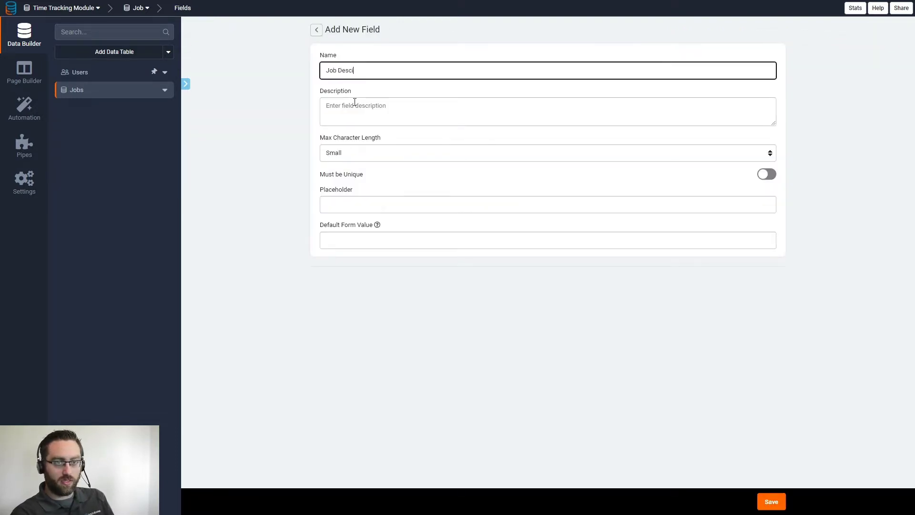
pyautogui.write('ription')
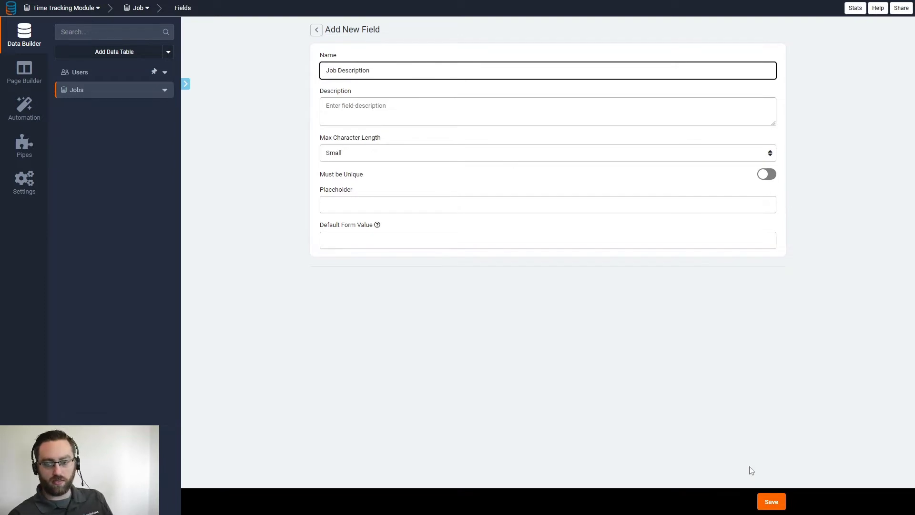
pyautogui.click(769, 502)
# Step: Add a Select field named Job Status with a first option To Do
pyautogui.moveTo(423, 55)
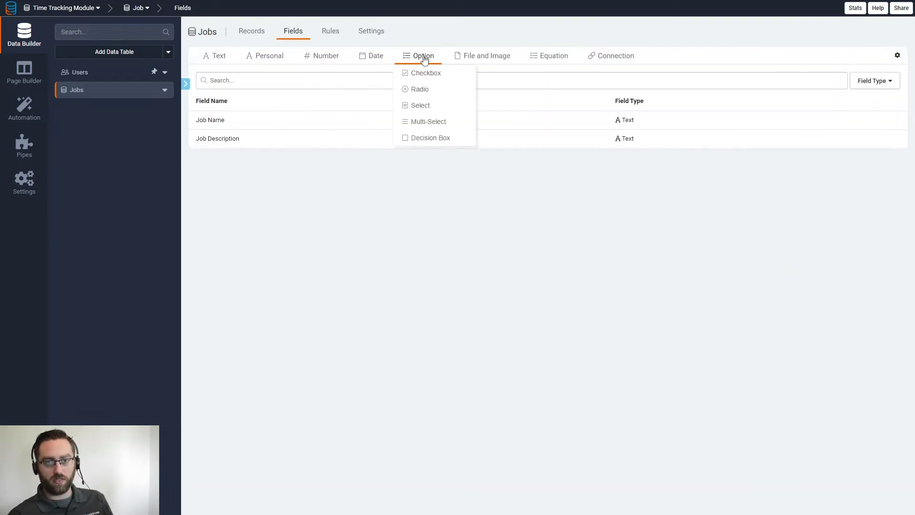
pyautogui.click(425, 109)
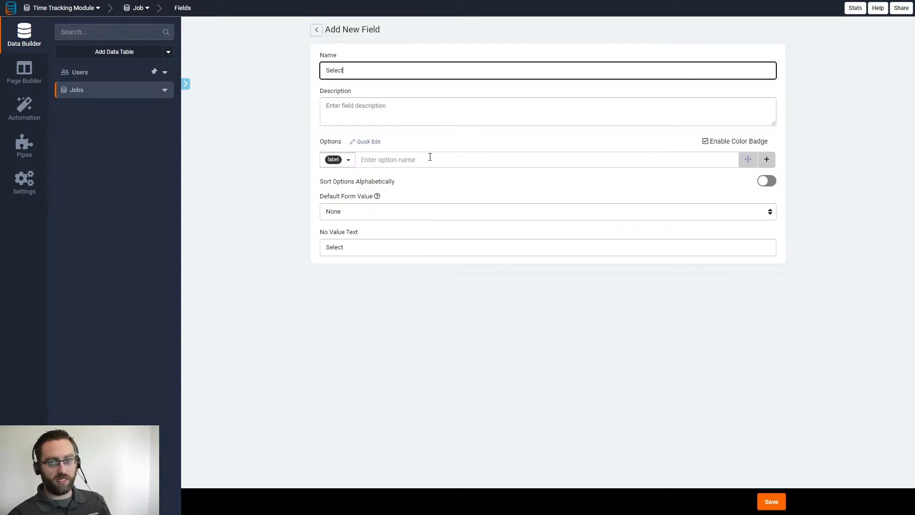
pyautogui.click(408, 165)
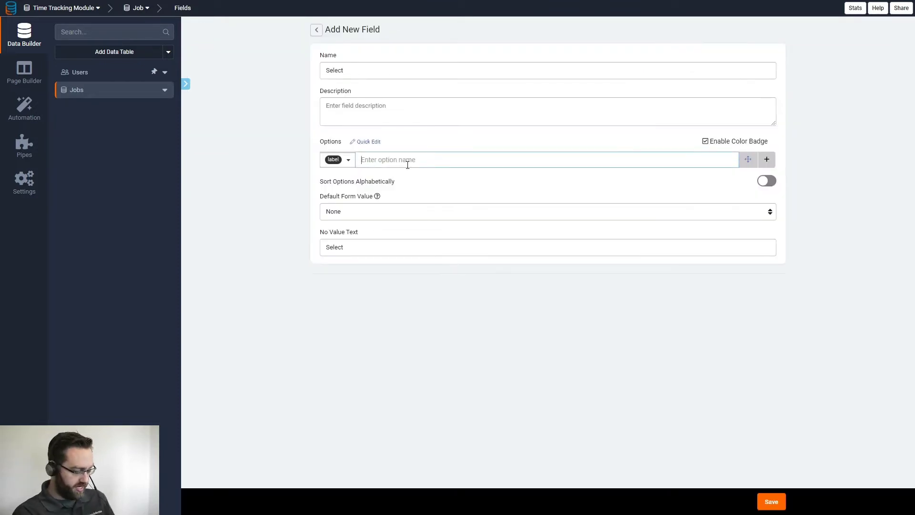
pyautogui.write('To Do')
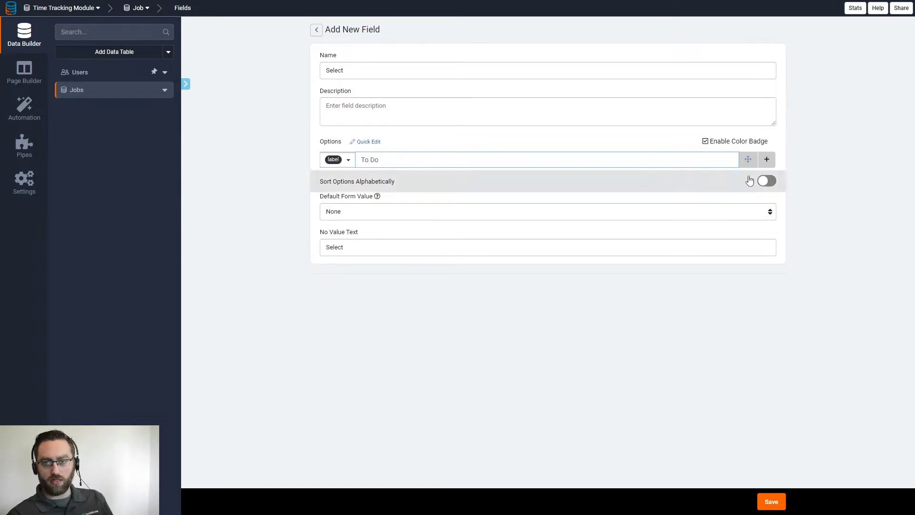
pyautogui.click(767, 162)
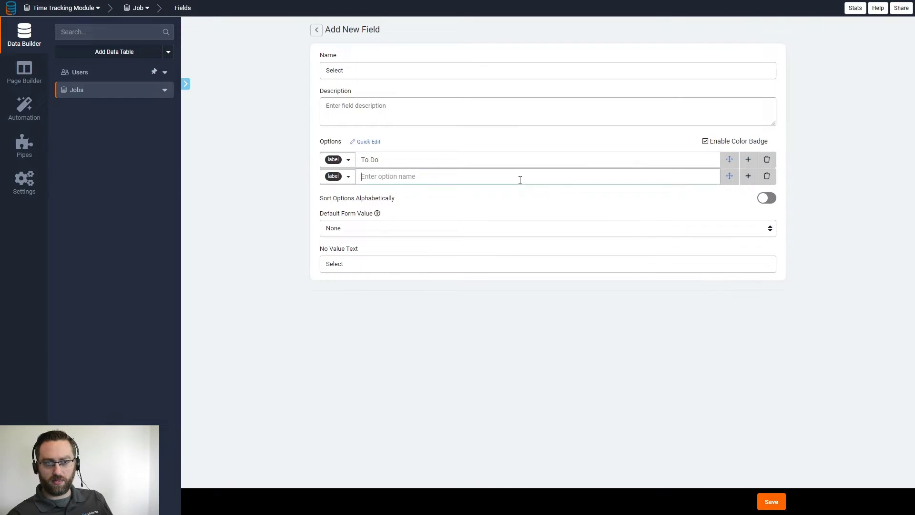
pyautogui.doubleClick(351, 72)
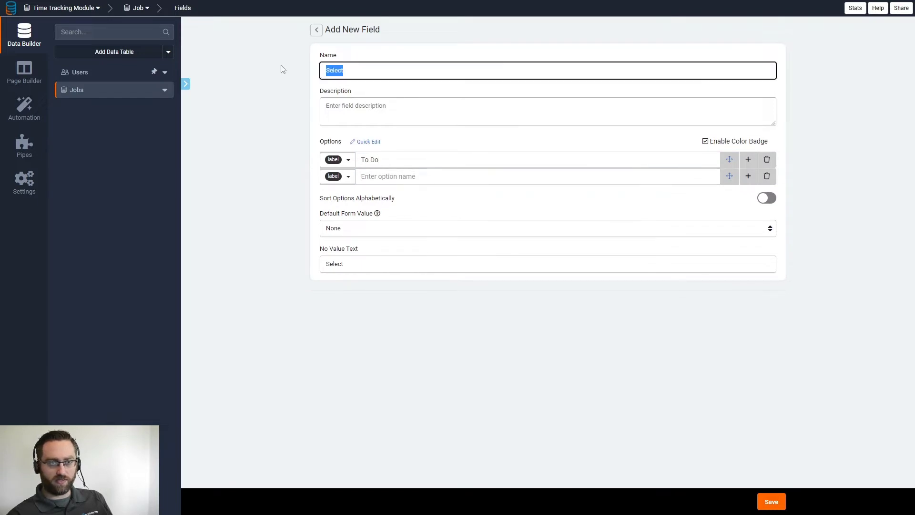
pyautogui.write('Job Status')
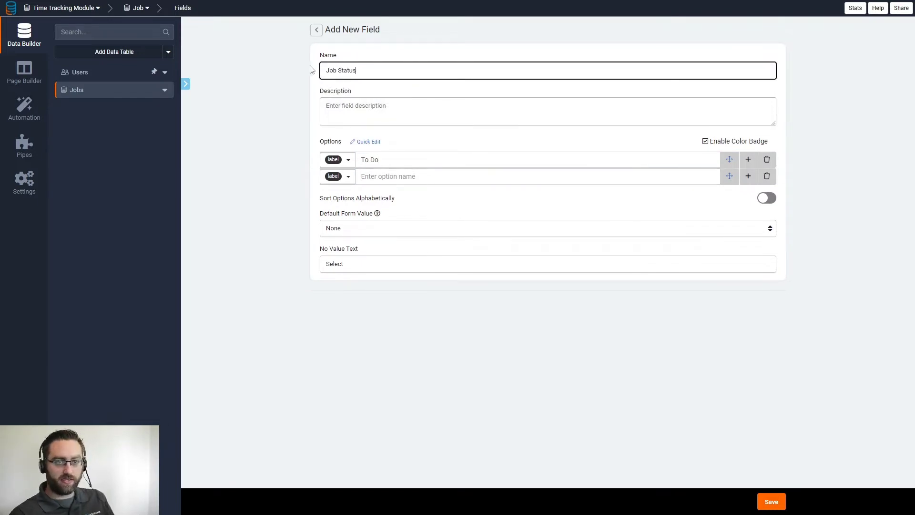
# Step: Add the options Started, Stopped and Complete to the Job Status field
pyautogui.click(385, 175)
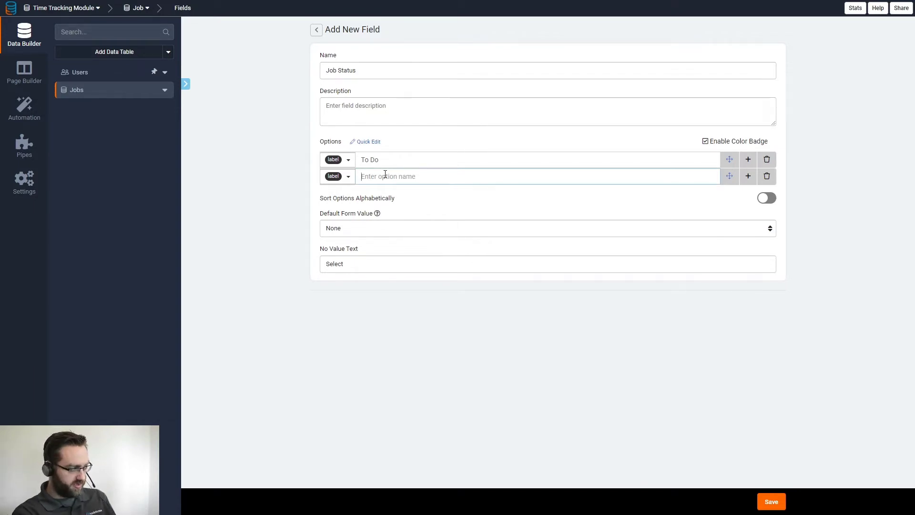
pyautogui.write('Started')
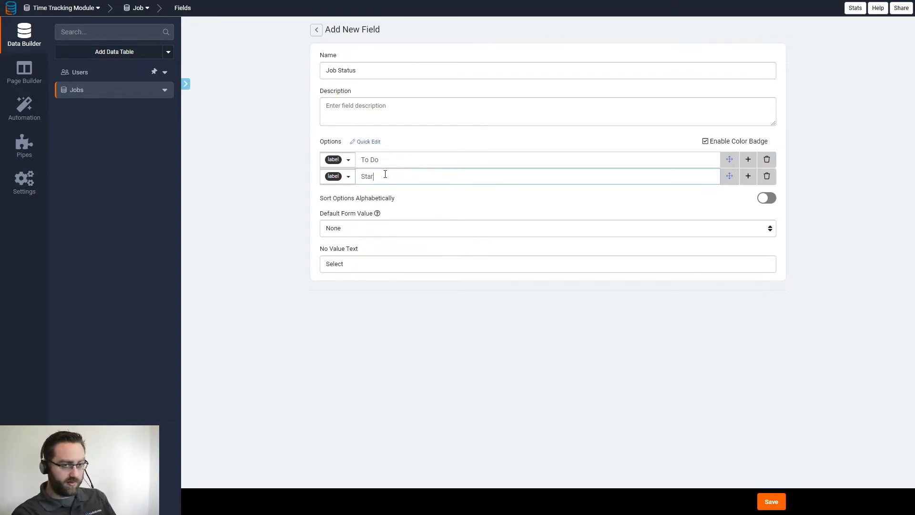
pyautogui.click(755, 180)
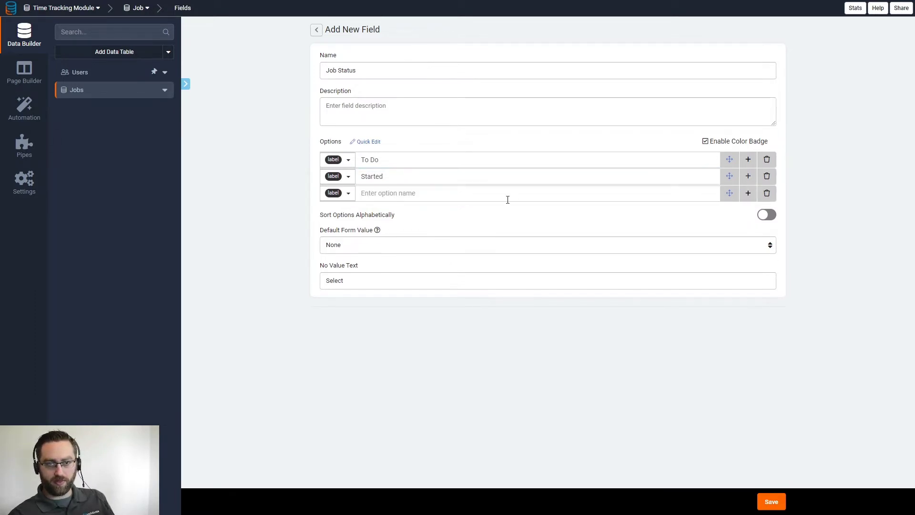
pyautogui.click(506, 199)
pyautogui.write('Stopped')
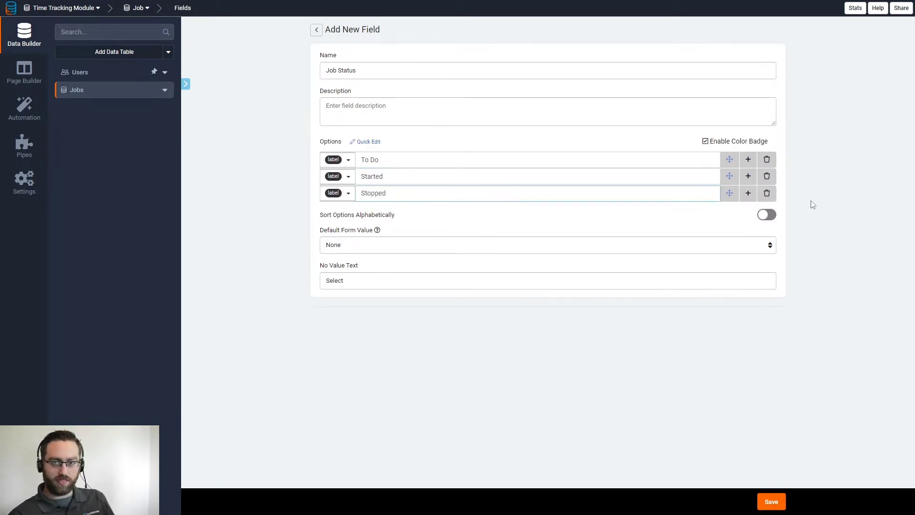
pyautogui.click(748, 193)
pyautogui.click(510, 209)
pyautogui.write('Complete')
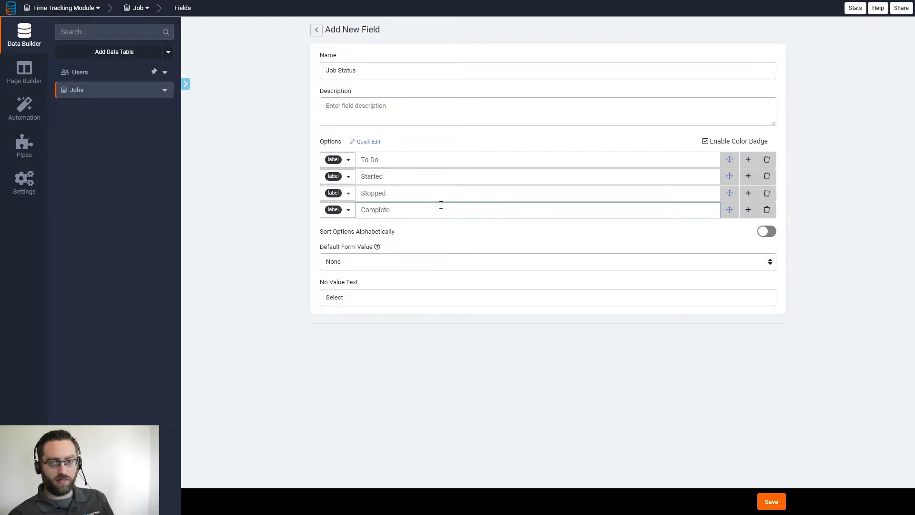
# Step: Color the Started badge blue, Stopped red and Complete green, and save the Job Status field
pyautogui.click(335, 163)
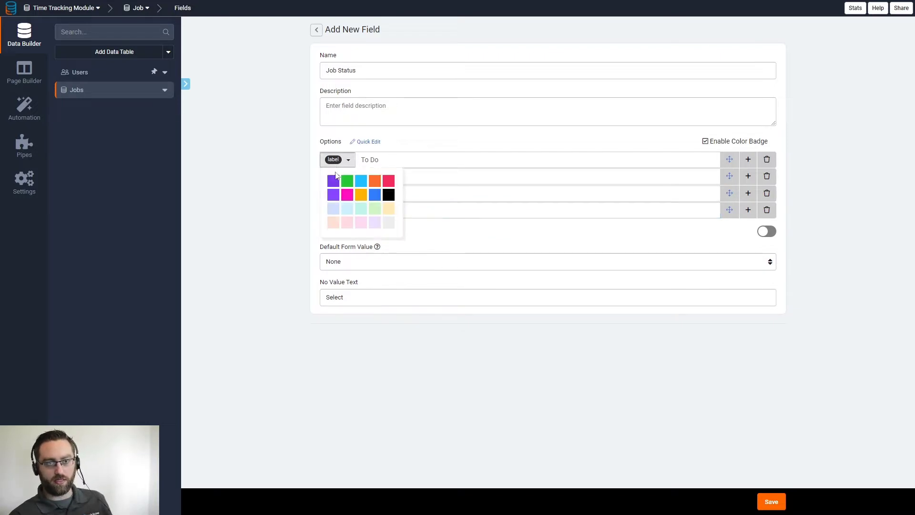
pyautogui.click(333, 161)
pyautogui.click(333, 178)
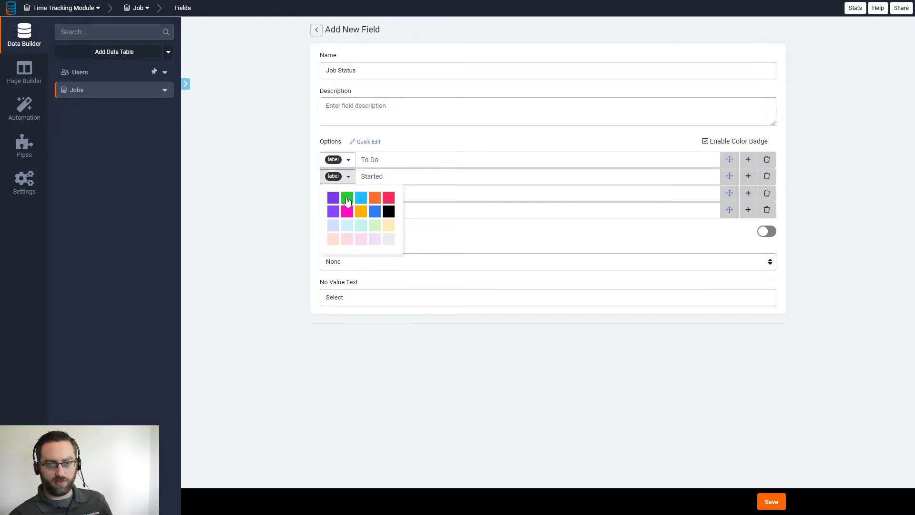
pyautogui.click(361, 197)
pyautogui.click(333, 193)
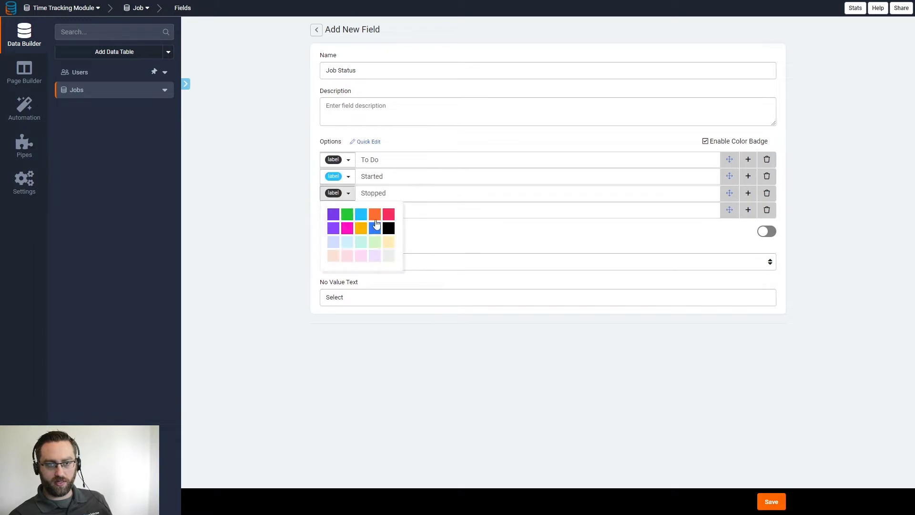
pyautogui.click(388, 214)
pyautogui.click(344, 213)
pyautogui.click(343, 246)
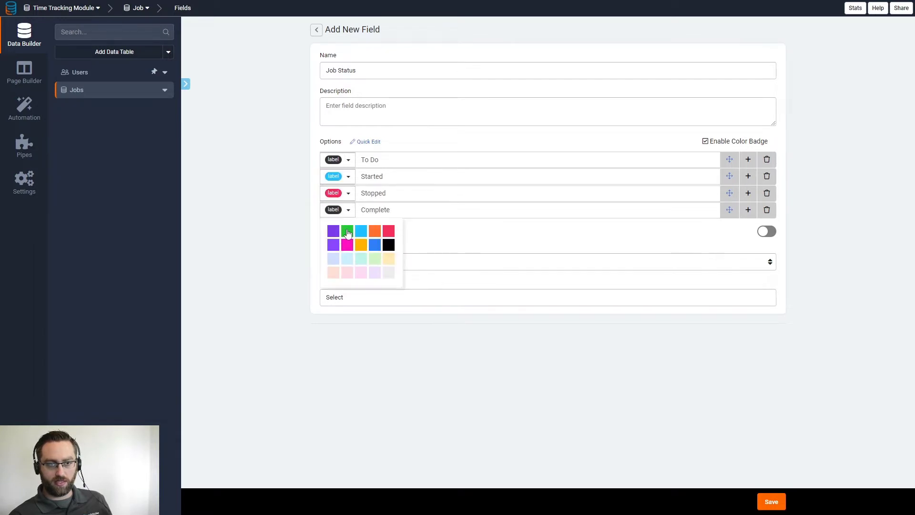
pyautogui.click(770, 501)
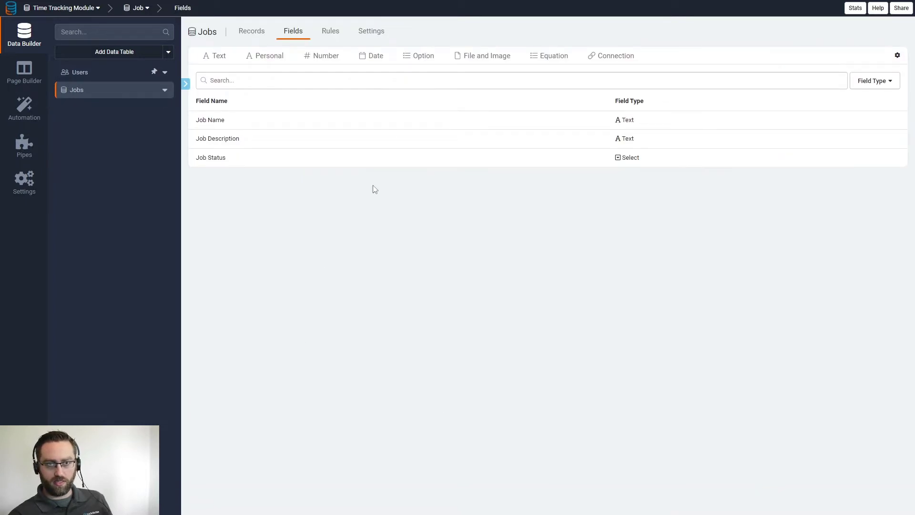
# Step: Add a Date field named Completed On to the Jobs table
pyautogui.moveTo(374, 57)
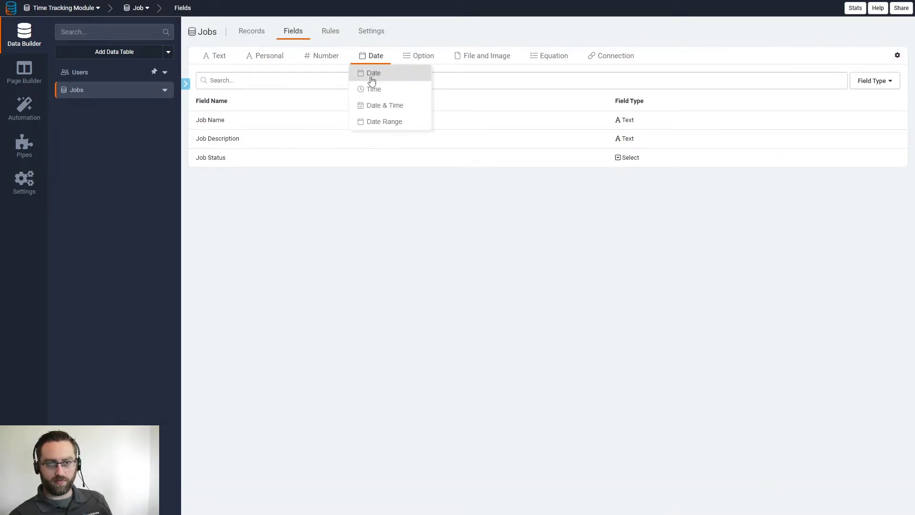
pyautogui.click(375, 76)
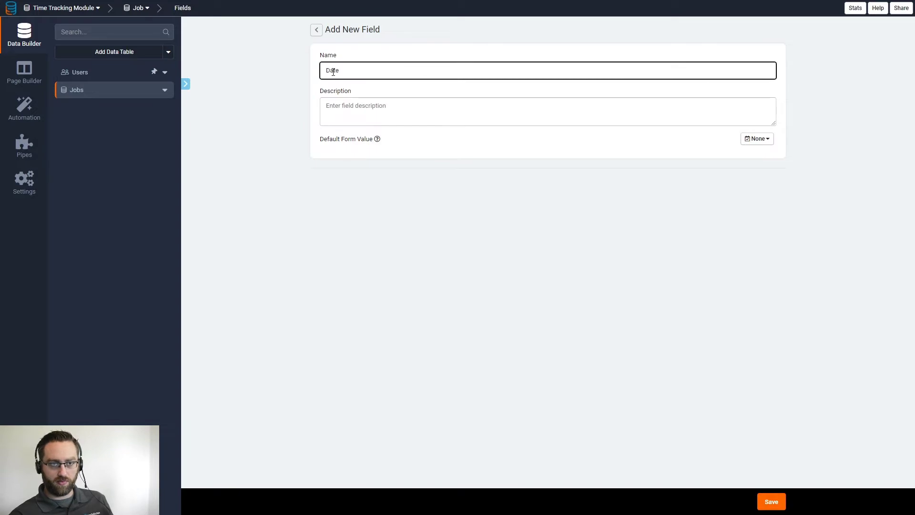
pyautogui.moveTo(341, 70); pyautogui.dragTo(315, 76)
pyautogui.write('Completed Da')
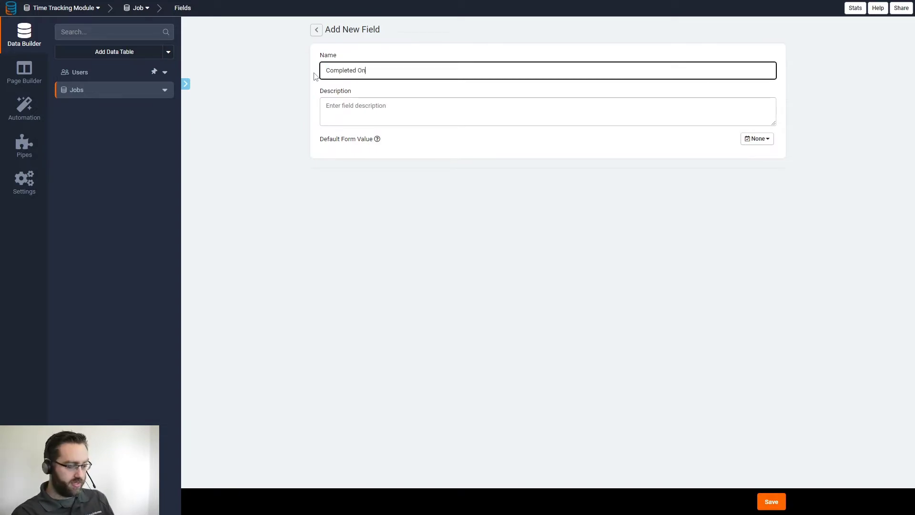
pyautogui.click(771, 501)
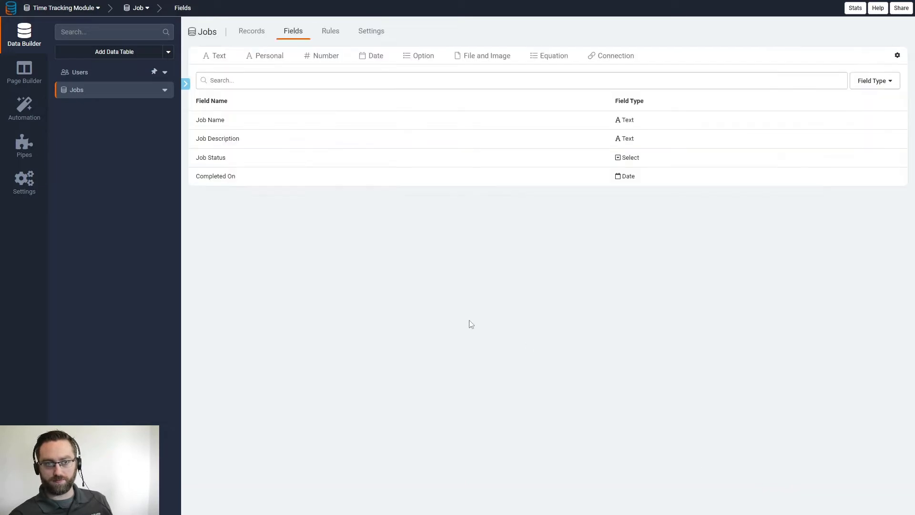
# Step: Create a new page named Jobs in the Default Layout Menu with a List component showing the Jobs table
pyautogui.click(252, 31)
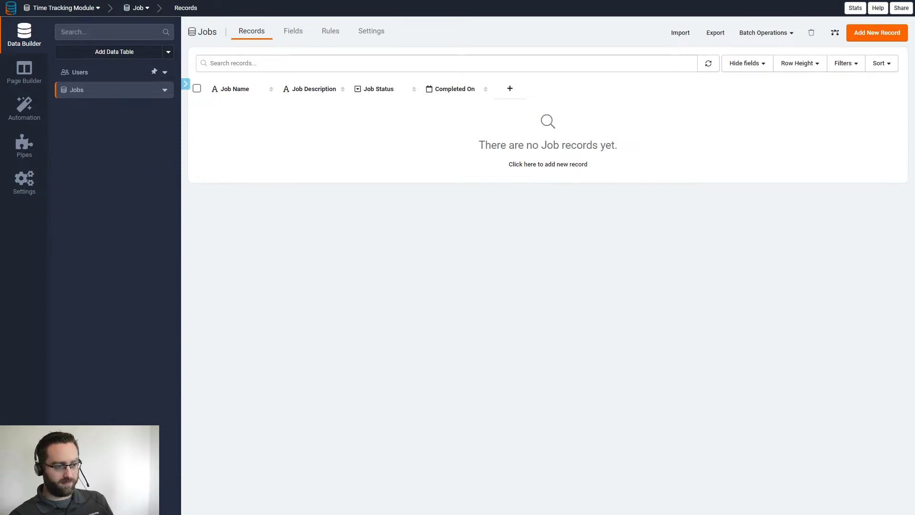
pyautogui.click(24, 76)
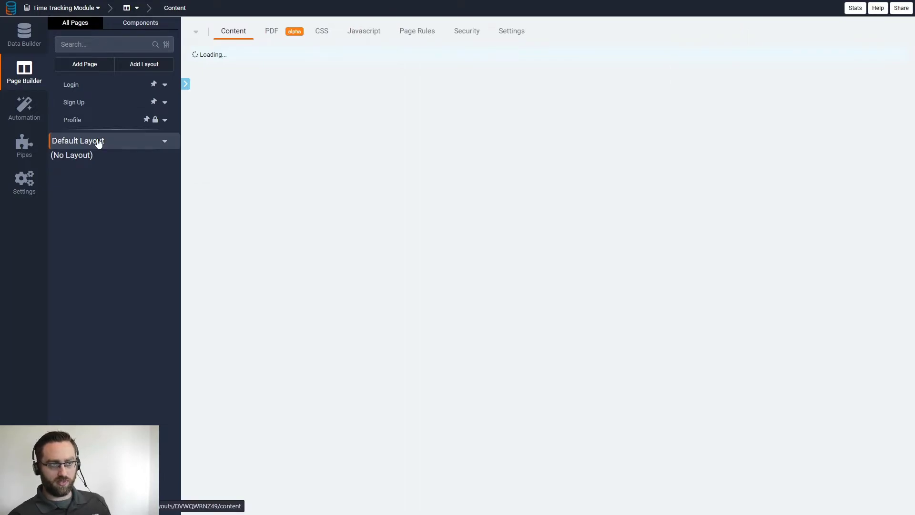
pyautogui.click(90, 63)
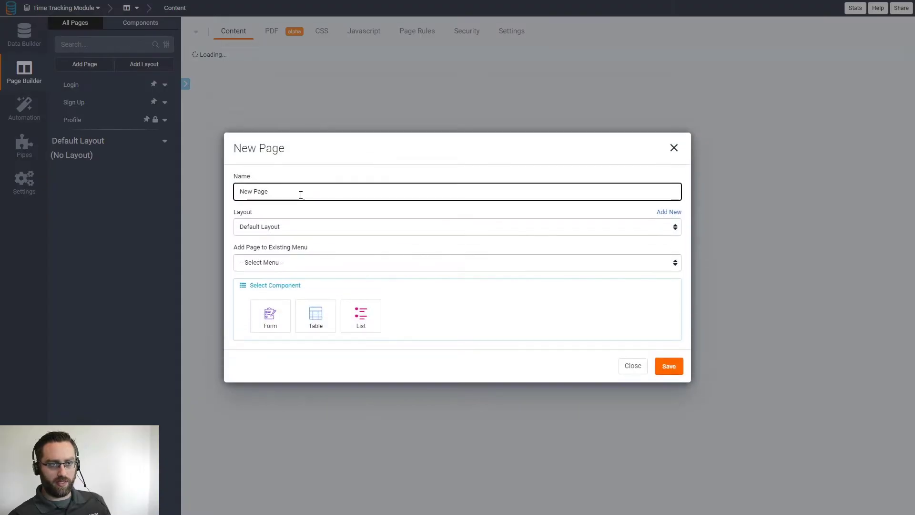
pyautogui.write('Jobs')
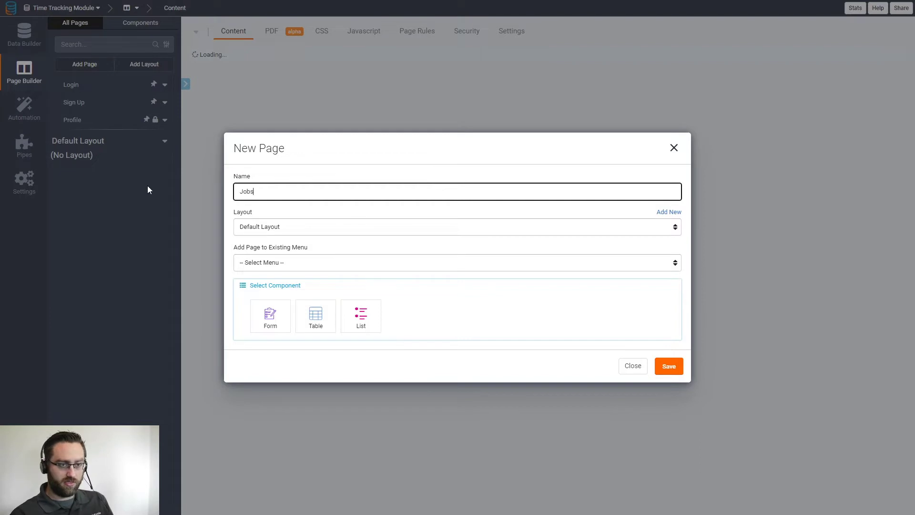
pyautogui.click(261, 267)
pyautogui.click(260, 285)
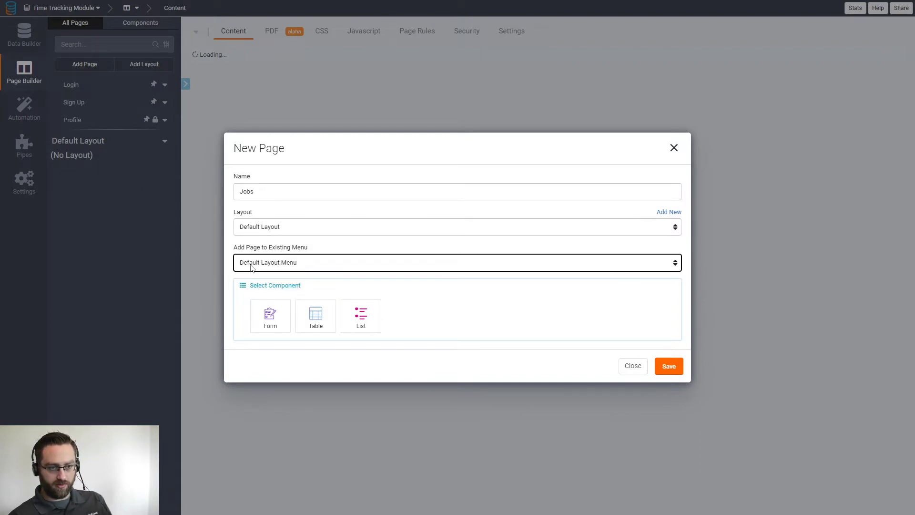
pyautogui.click(362, 322)
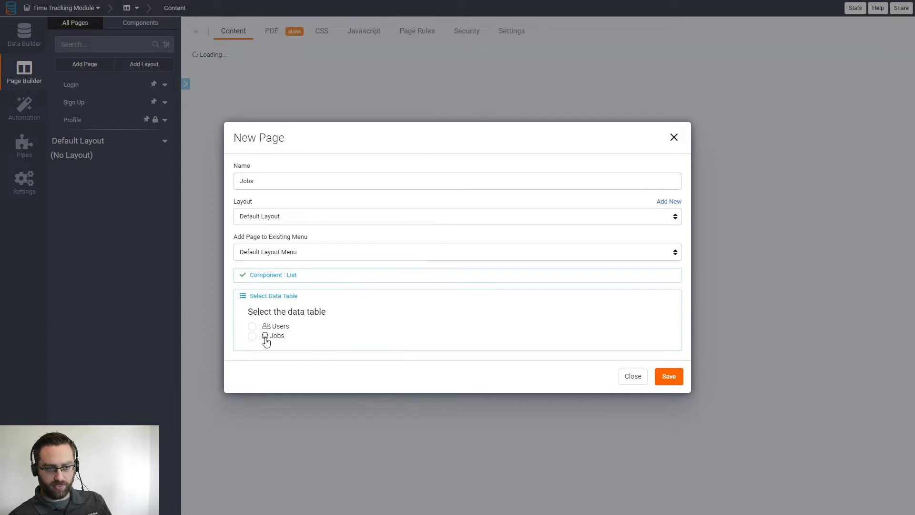
pyautogui.click(253, 336)
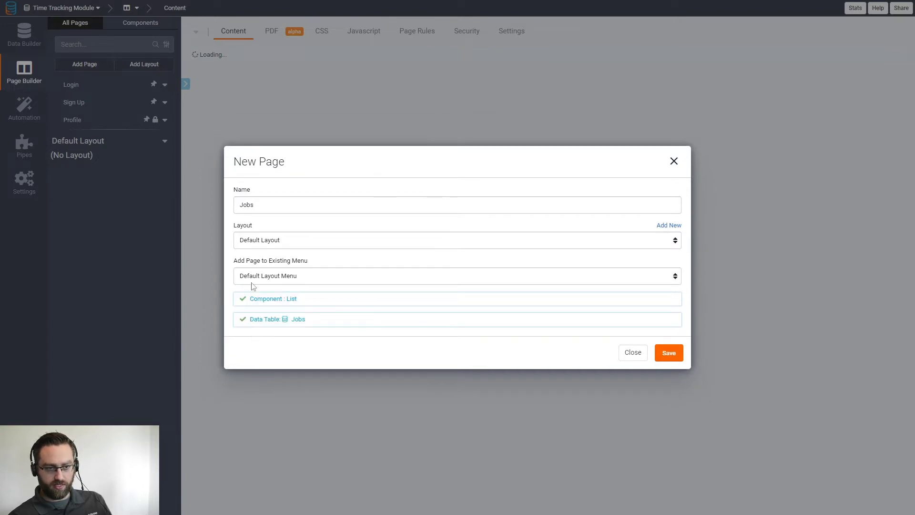
pyautogui.click(669, 353)
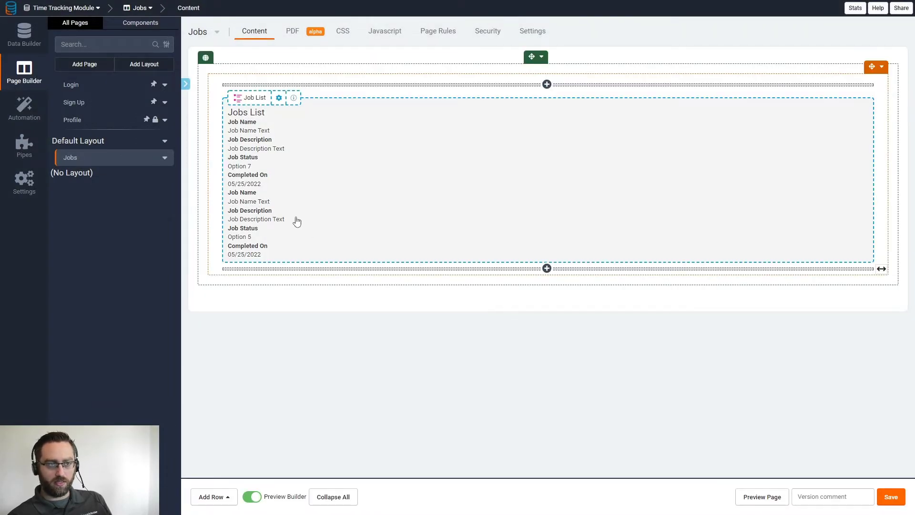
pyautogui.click(299, 202)
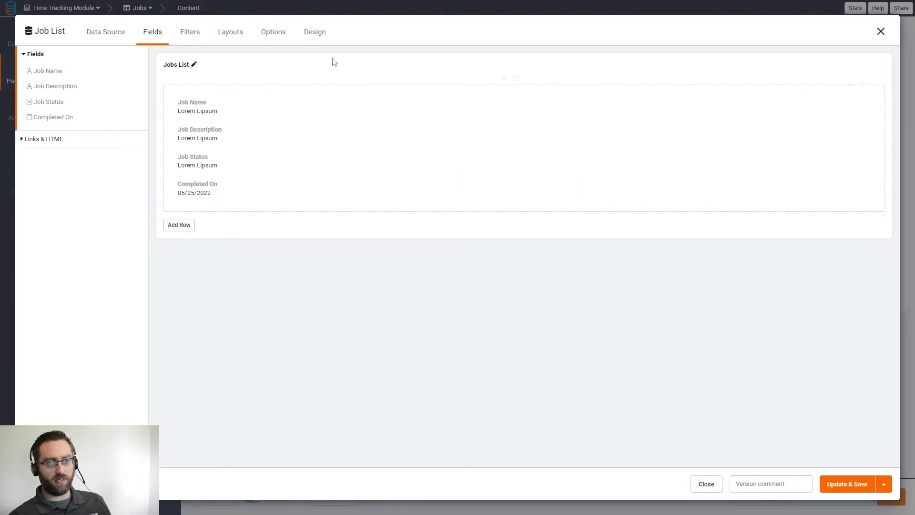
pyautogui.click(229, 38)
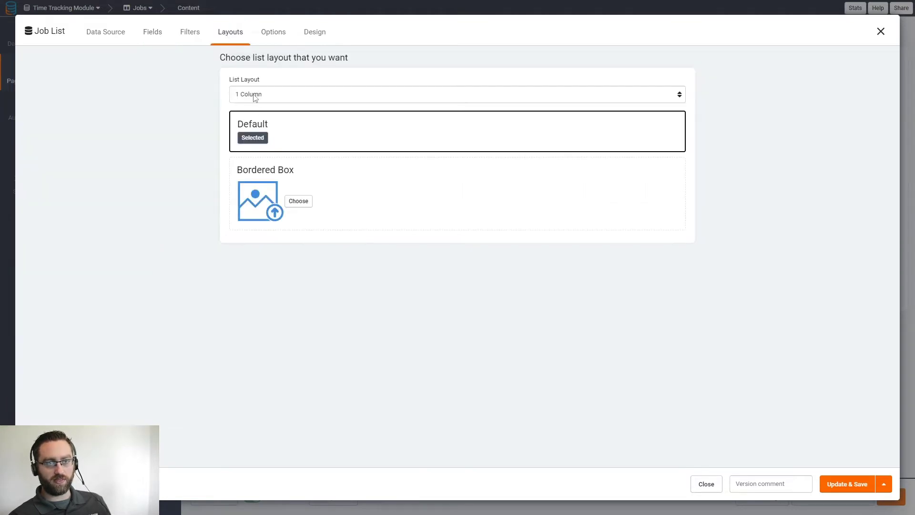
pyautogui.click(267, 97)
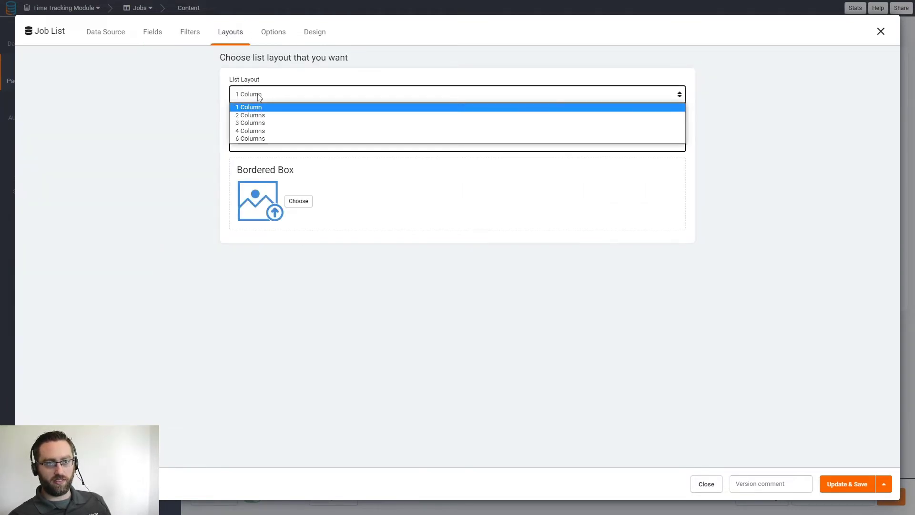
pyautogui.click(265, 108)
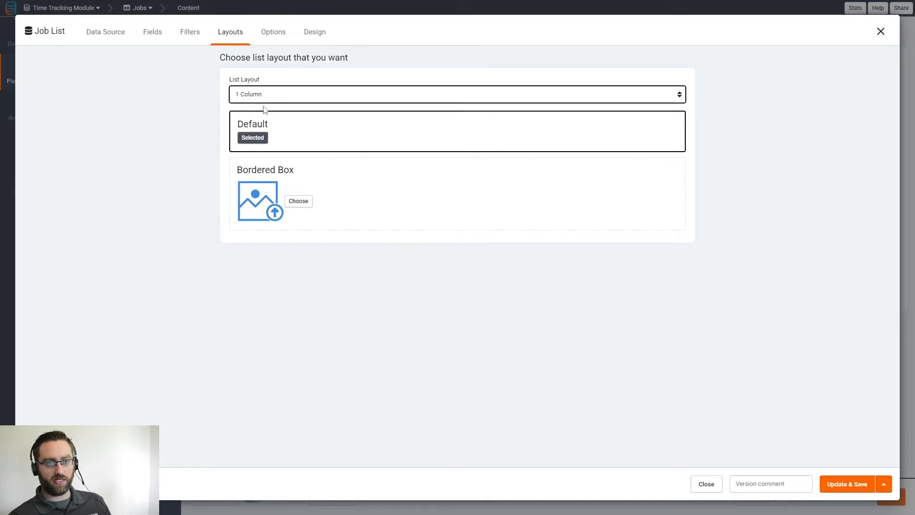
pyautogui.click(307, 130)
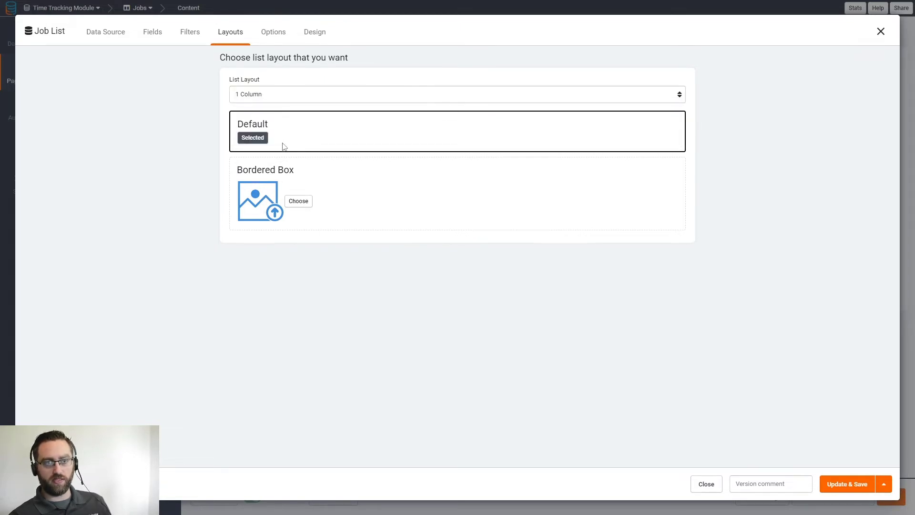
pyautogui.click(304, 201)
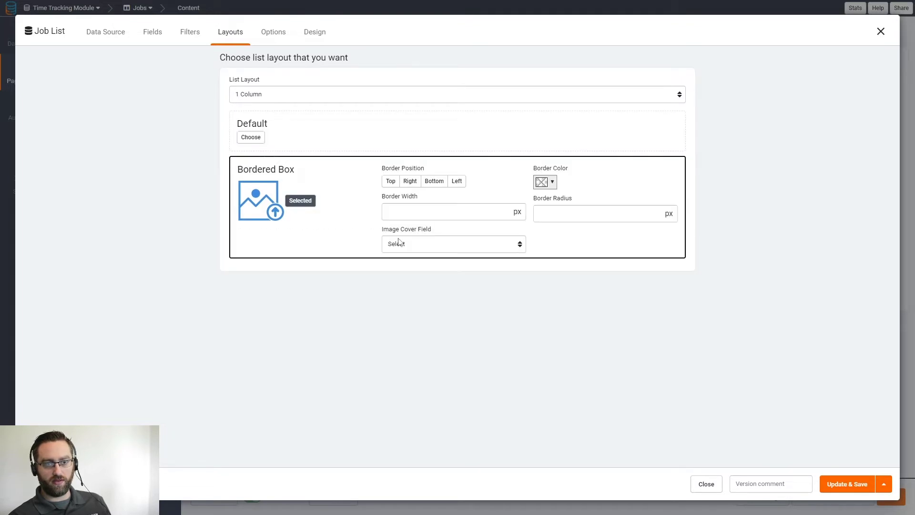
pyautogui.click(404, 244)
pyautogui.click(361, 229)
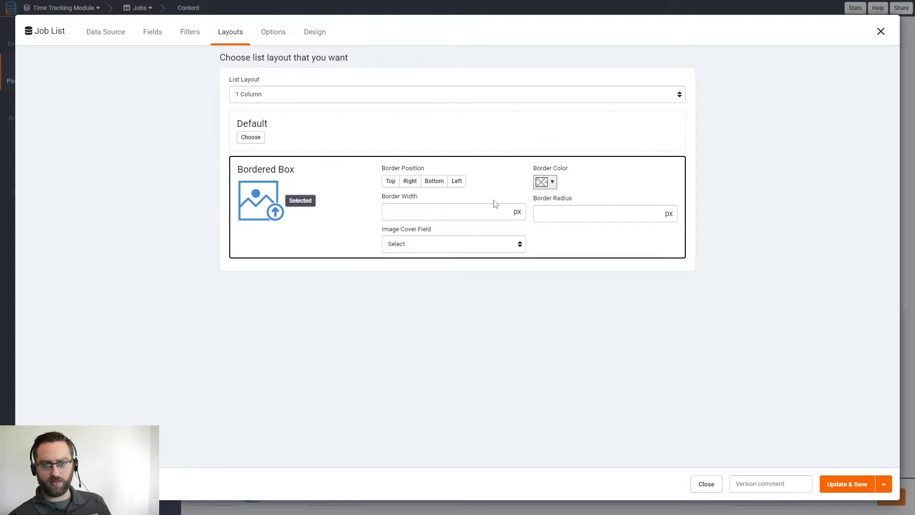
pyautogui.click(252, 138)
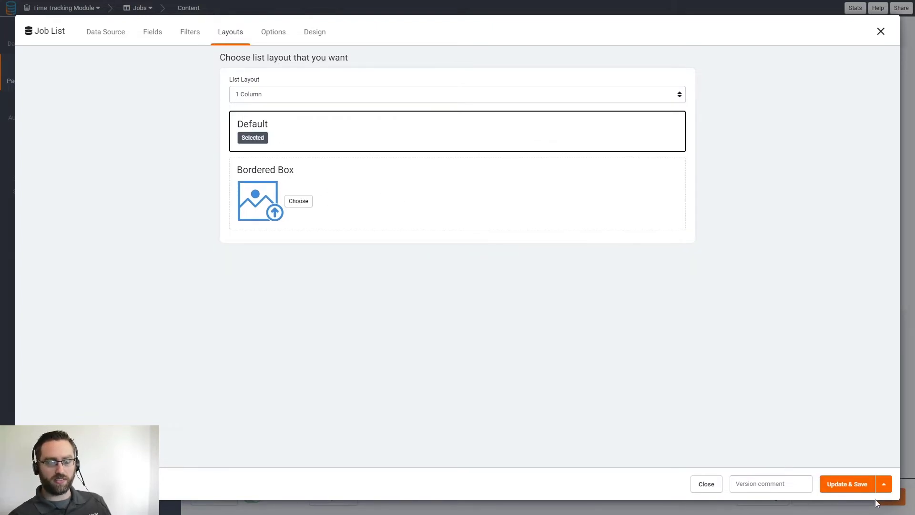
# Step: Split the Job List row into two columns, placing a new empty column to the right of the job fields
pyautogui.click(158, 36)
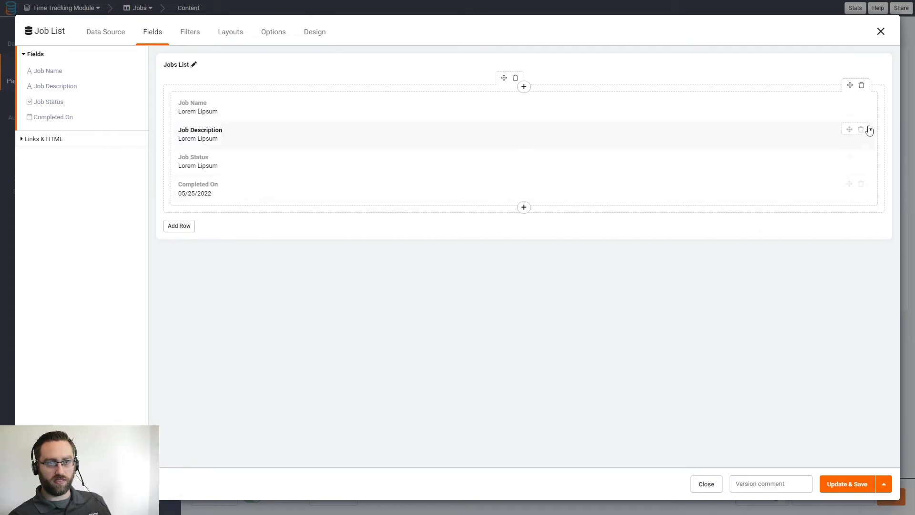
pyautogui.moveTo(877, 127); pyautogui.dragTo(683, 121)
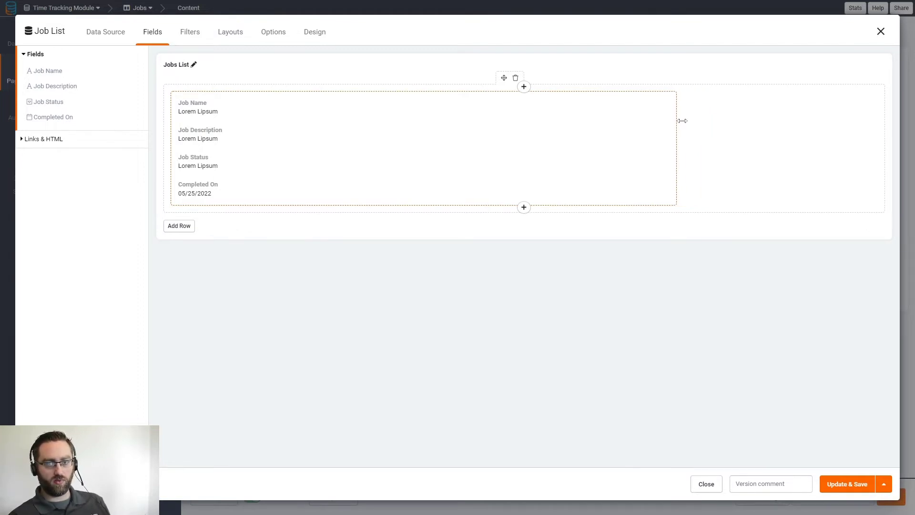
pyautogui.moveTo(682, 120); pyautogui.dragTo(682, 125)
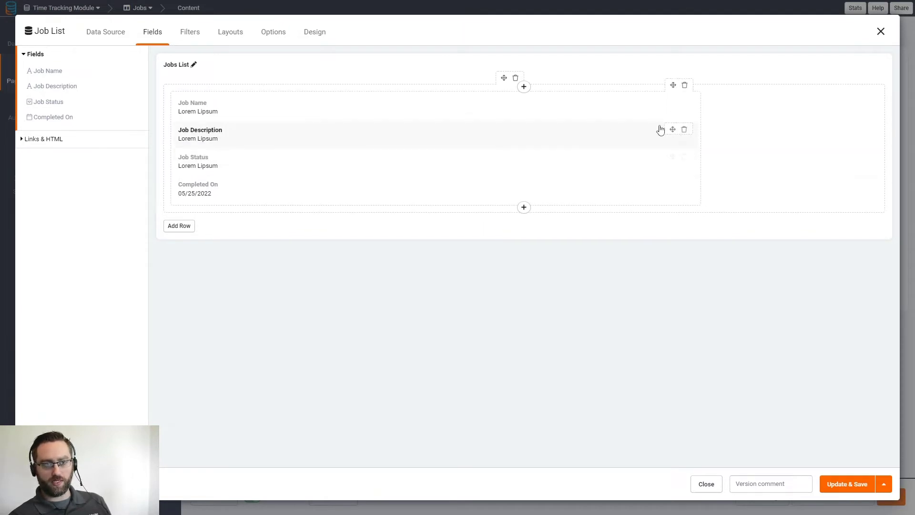
pyautogui.click(524, 87)
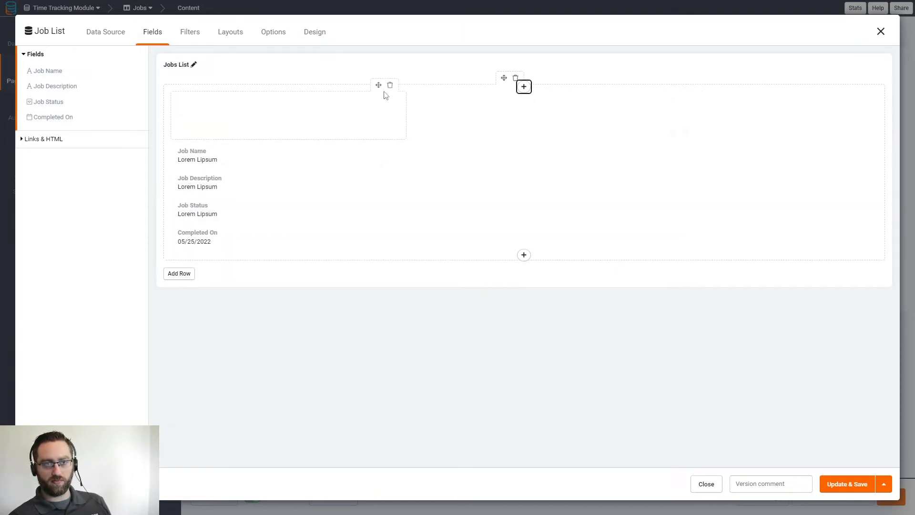
pyautogui.moveTo(406, 103); pyautogui.dragTo(688, 155)
pyautogui.click(688, 156)
pyautogui.click(723, 202)
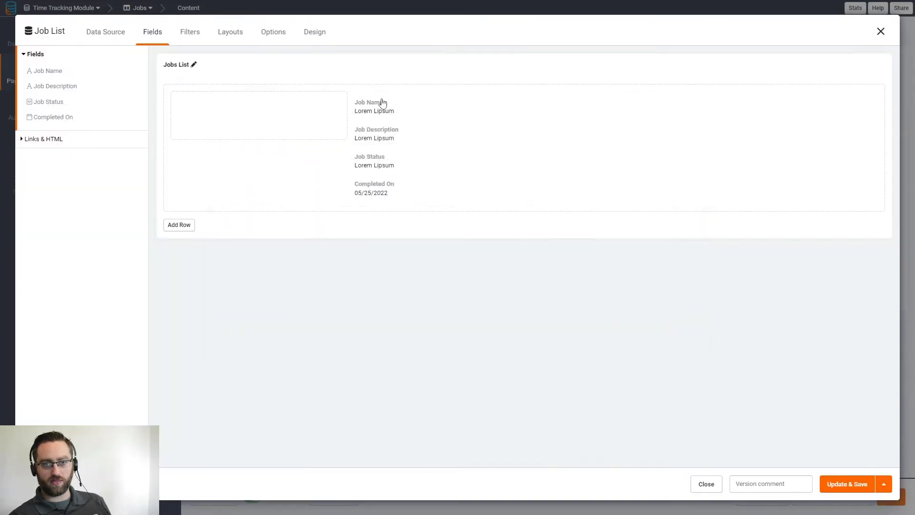
pyautogui.moveTo(321, 86); pyautogui.dragTo(589, 259)
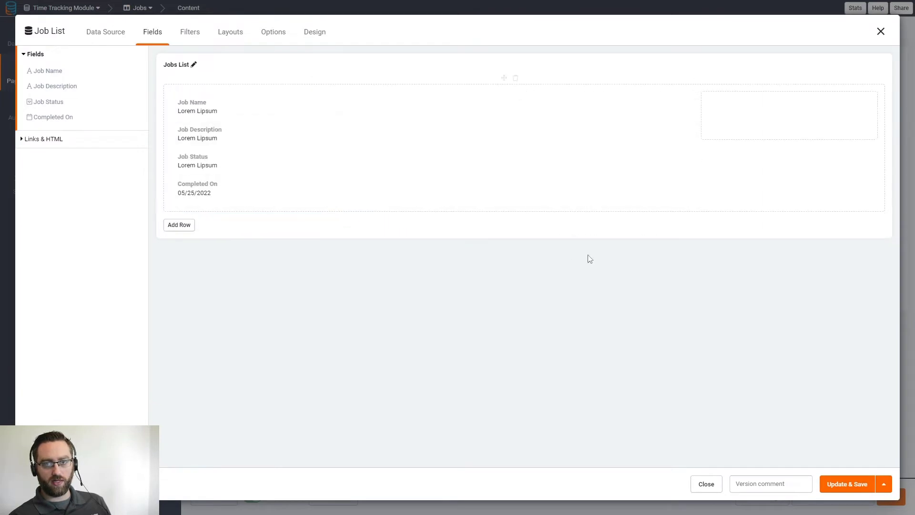
# Step: Add three Action Link items to the right-hand column of the Job List
pyautogui.click(40, 139)
pyautogui.click(47, 137)
pyautogui.click(47, 137)
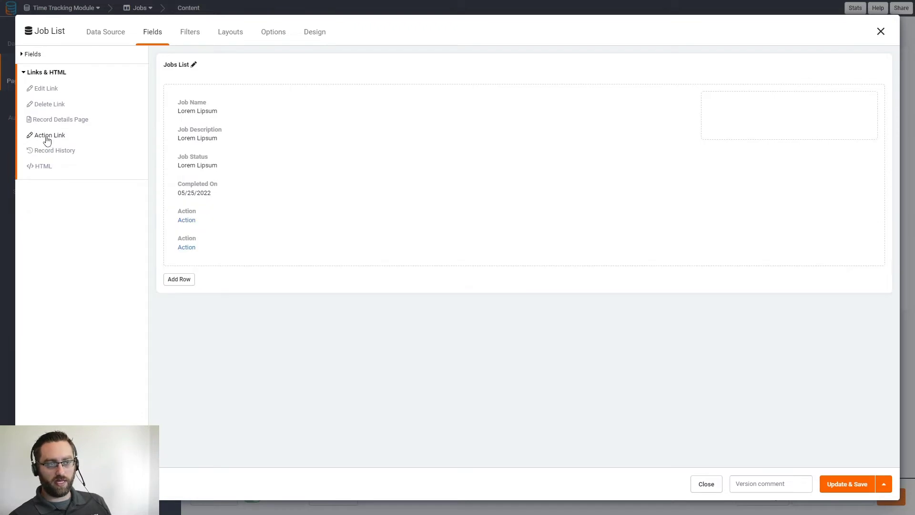
pyautogui.moveTo(674, 211); pyautogui.dragTo(737, 135)
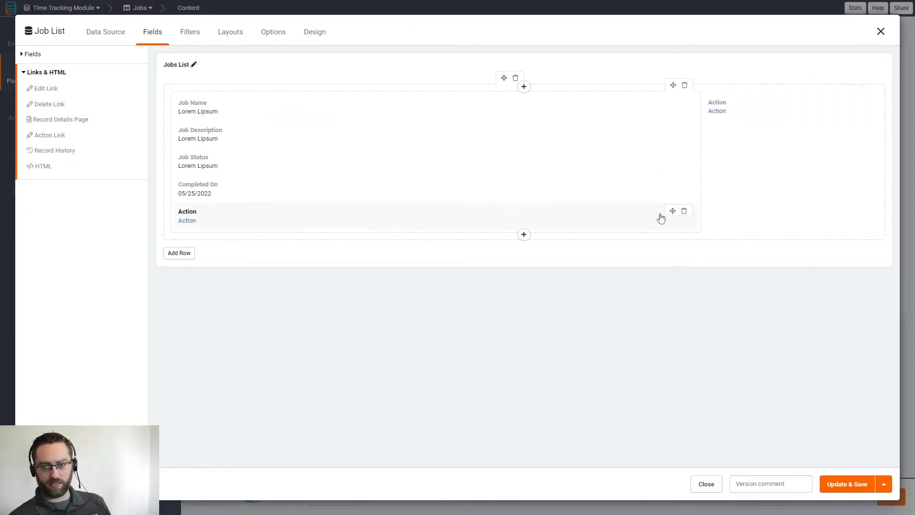
pyautogui.moveTo(672, 210); pyautogui.dragTo(766, 138)
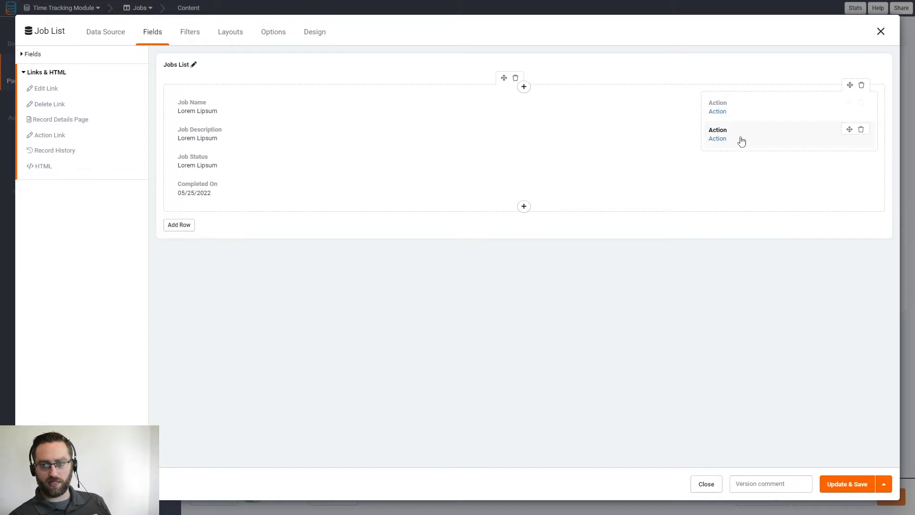
pyautogui.moveTo(46, 137); pyautogui.dragTo(744, 161)
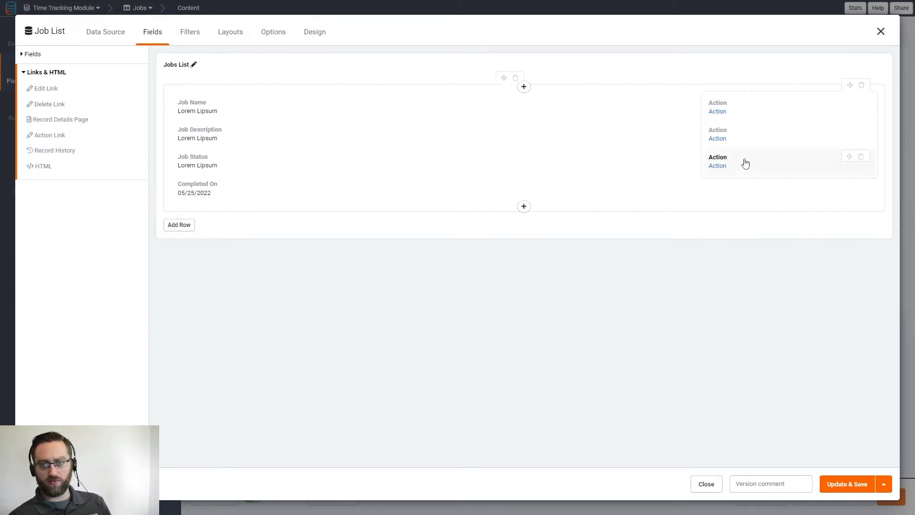
# Step: Title the first action link Start and the second action link Stop
pyautogui.click(779, 117)
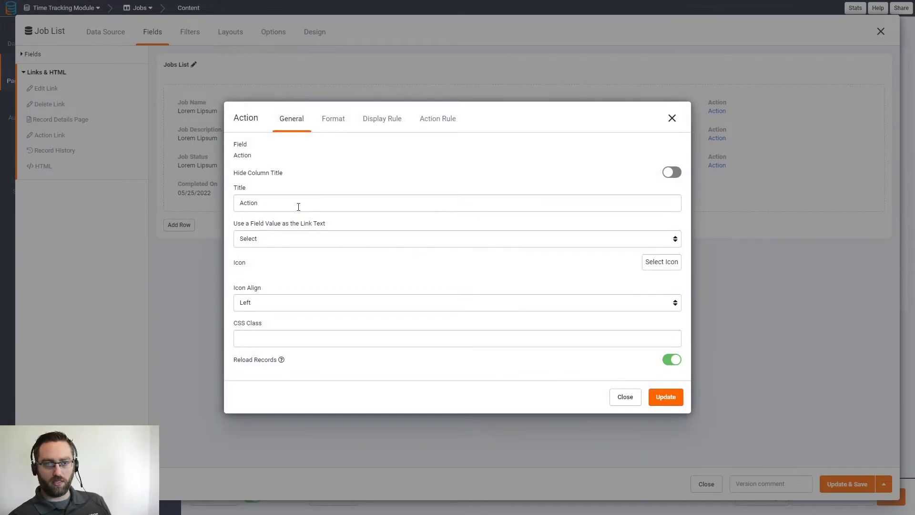
pyautogui.moveTo(299, 204); pyautogui.dragTo(179, 206)
pyautogui.write('Start')
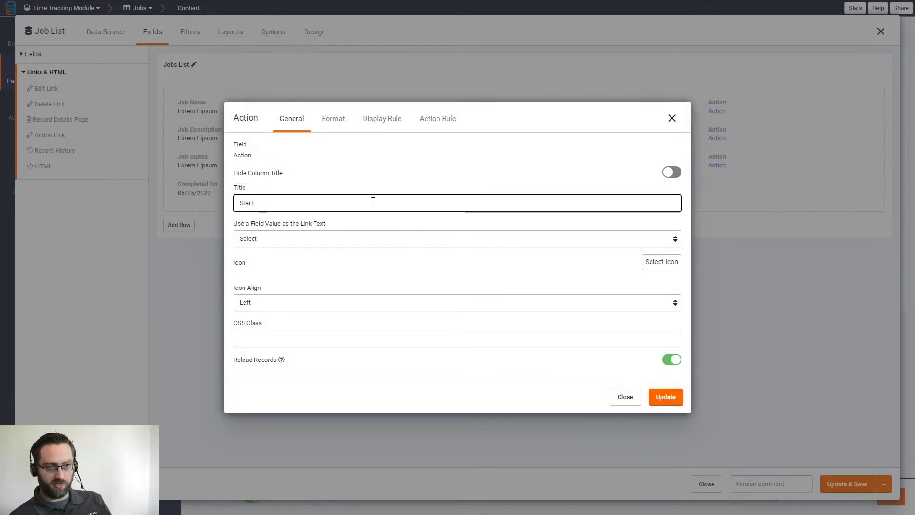
pyautogui.click(666, 396)
pyautogui.click(752, 143)
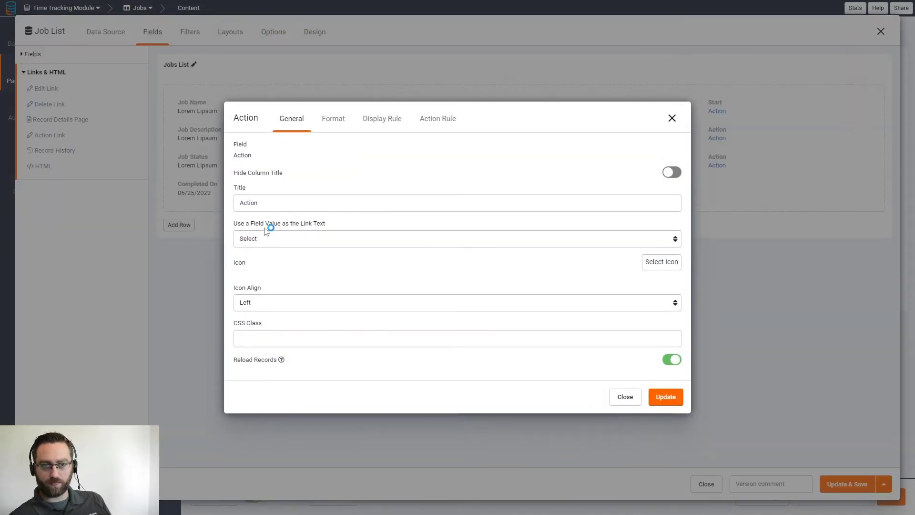
pyautogui.moveTo(286, 203); pyautogui.dragTo(66, 189)
pyautogui.write('St')
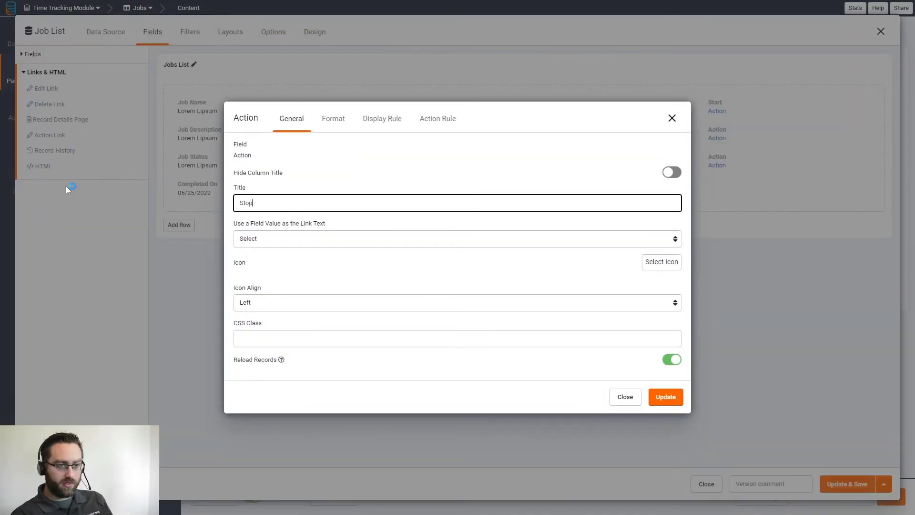
pyautogui.write('op')
pyautogui.click(665, 397)
# Step: Title the third action link Complete and save the Job List
pyautogui.click(750, 165)
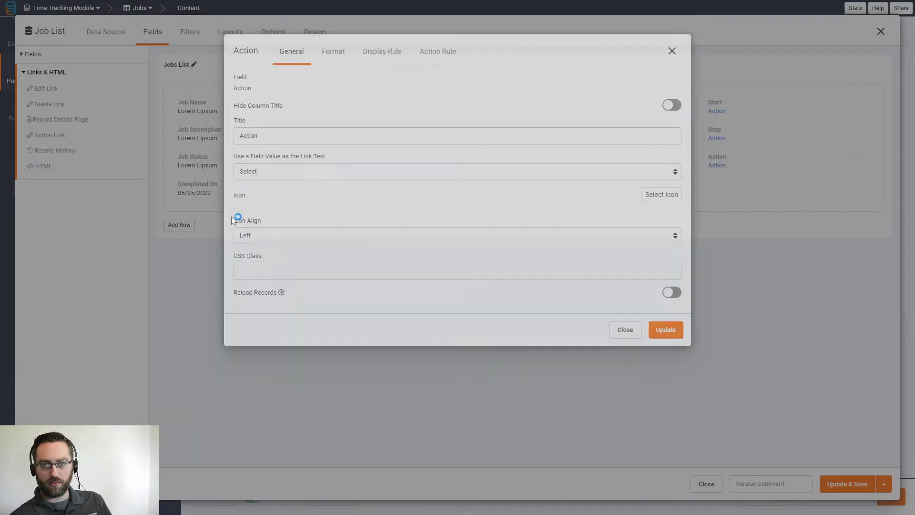
pyautogui.moveTo(286, 203); pyautogui.dragTo(199, 196)
pyautogui.write('Com')
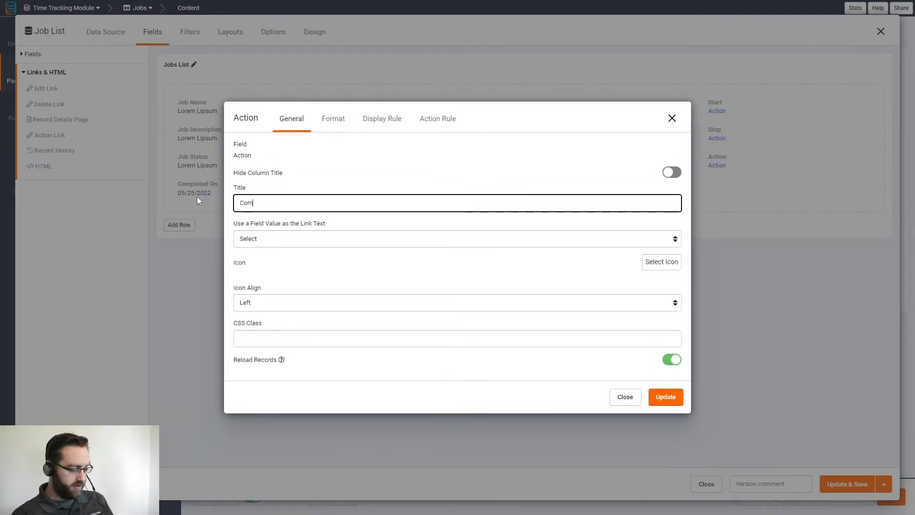
pyautogui.write('plete')
pyautogui.click(665, 397)
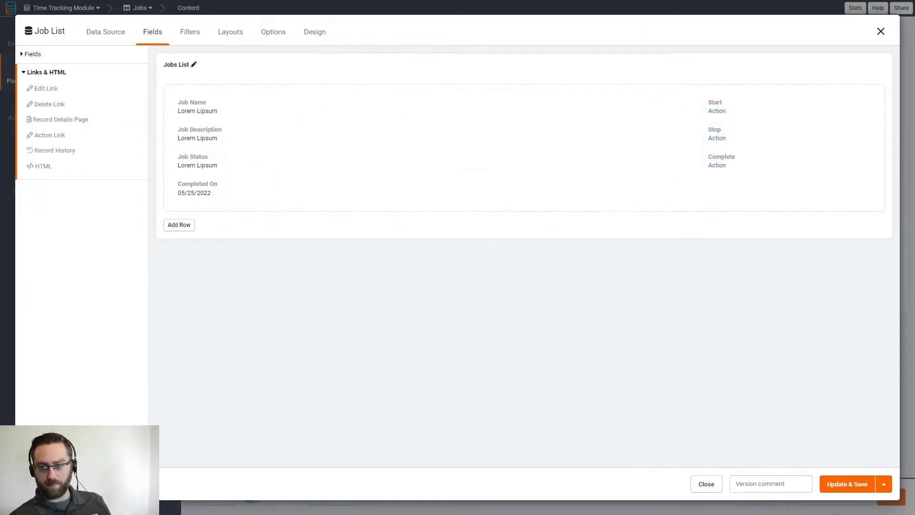
pyautogui.click(848, 485)
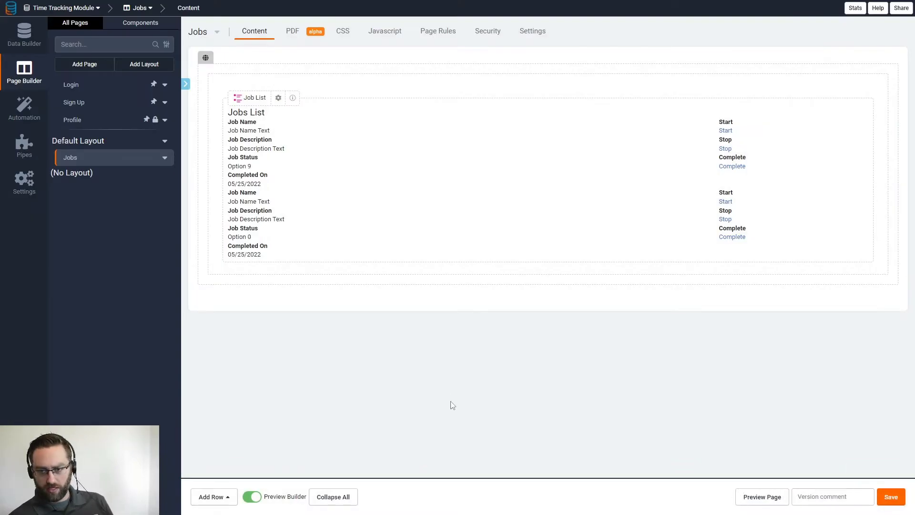
# Step: Create a new page named Add Job in the Default Layout Menu with a Form component for the Jobs table
pyautogui.click(87, 64)
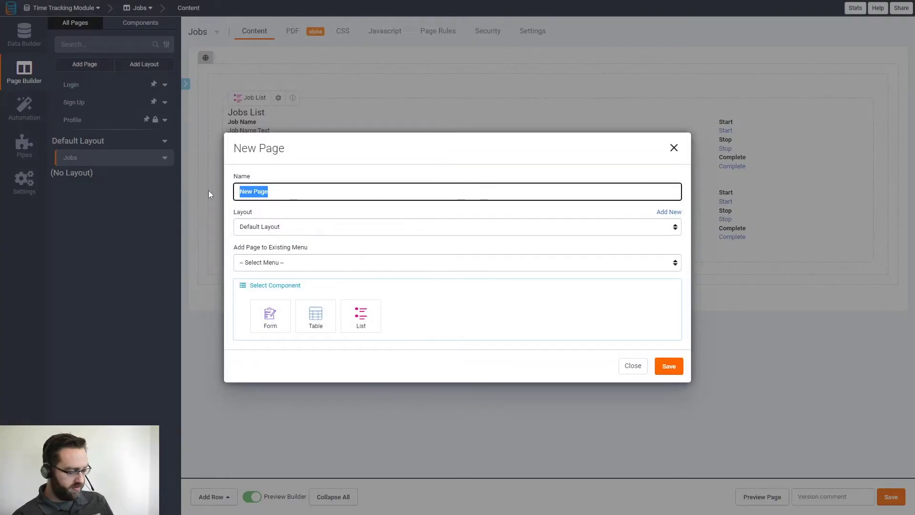
pyautogui.write('Add Job')
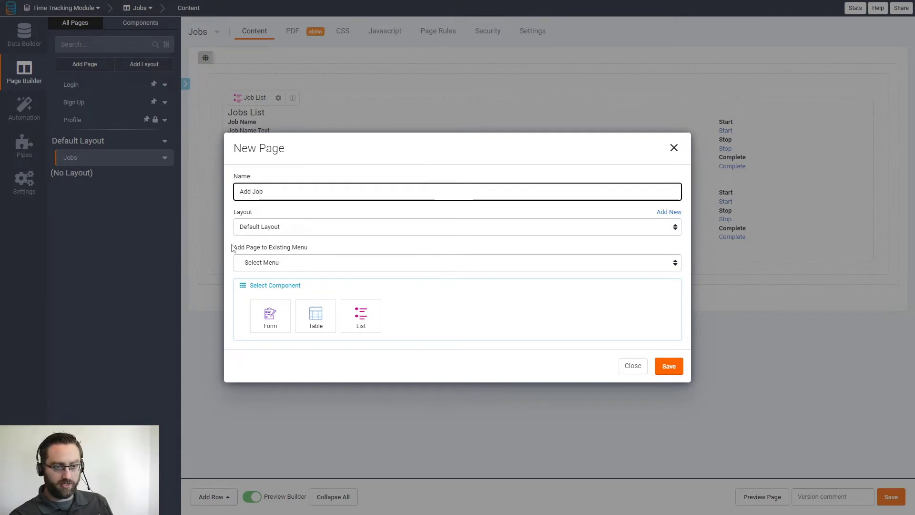
pyautogui.click(265, 263)
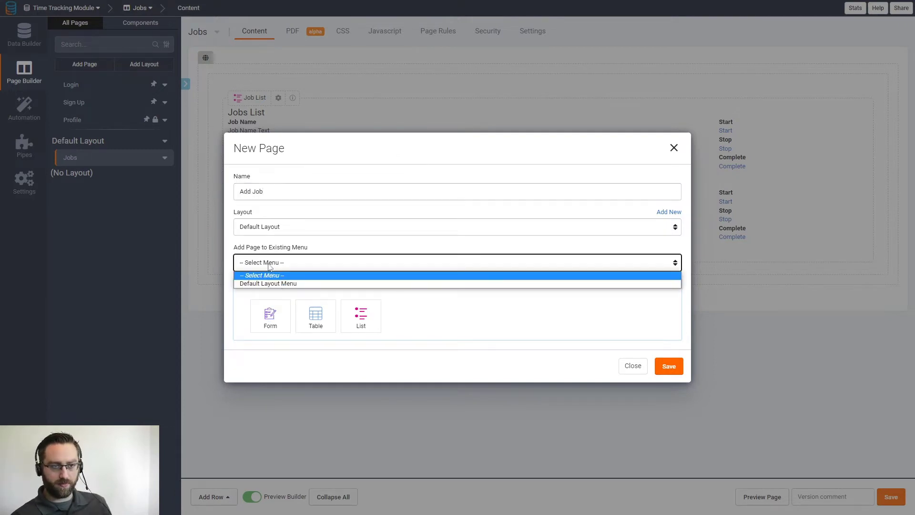
pyautogui.click(266, 284)
pyautogui.click(267, 322)
pyautogui.click(269, 332)
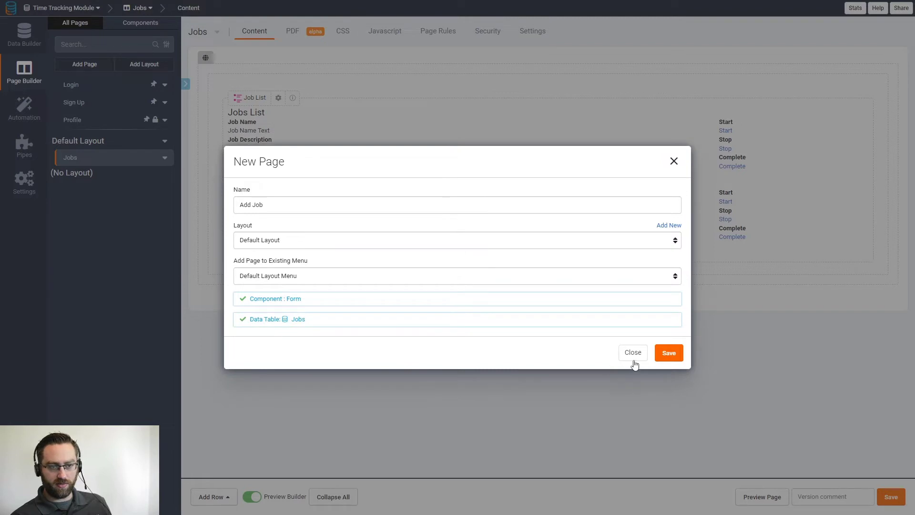
pyautogui.click(667, 355)
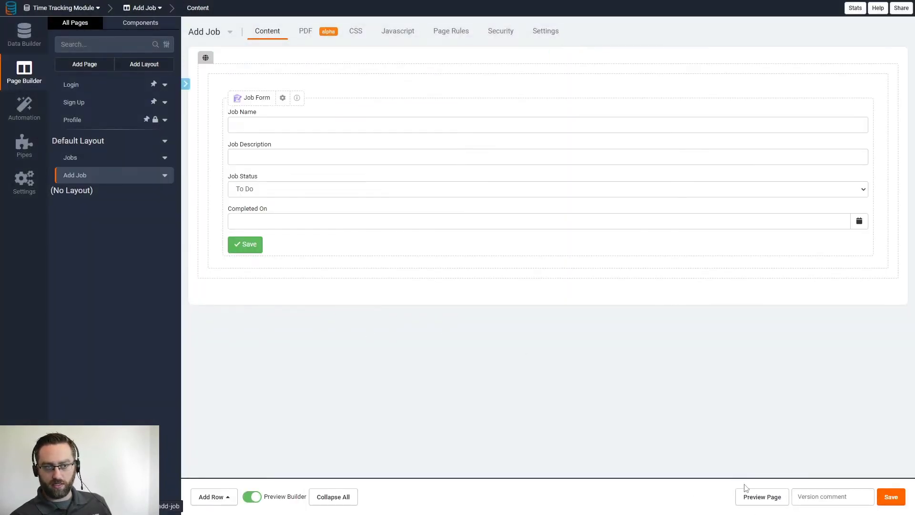
# Step: Remove the Completed On and Job Status inputs from the Job Form
pyautogui.click(259, 184)
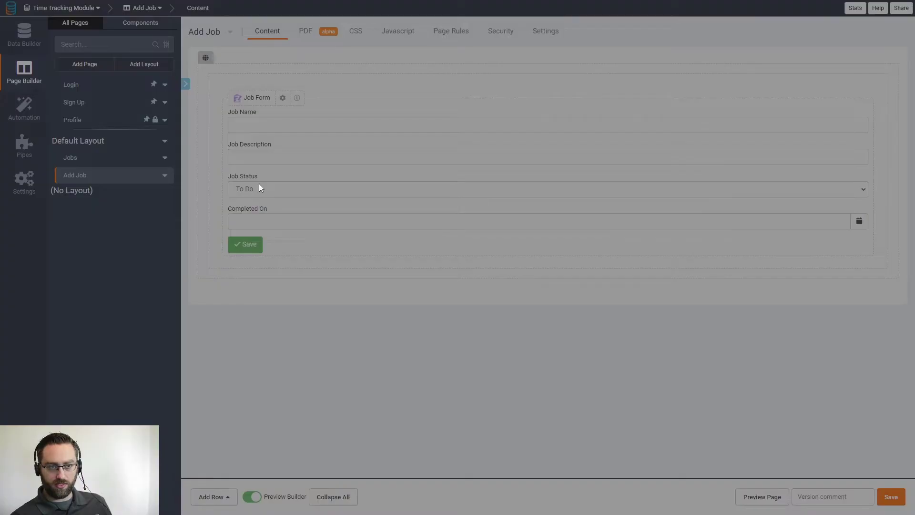
pyautogui.click(861, 217)
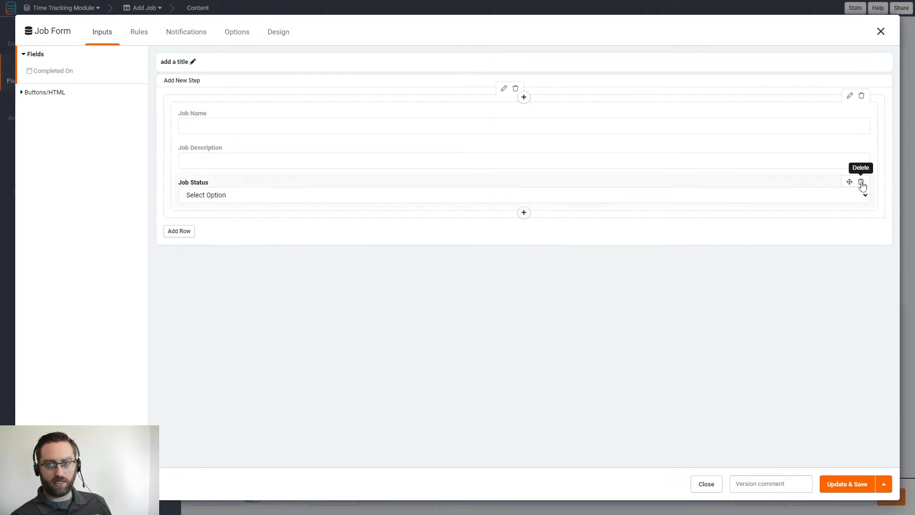
pyautogui.click(862, 183)
# Step: Add a form record rule that sets Job Status to the custom value To Do, then save the form
pyautogui.click(139, 32)
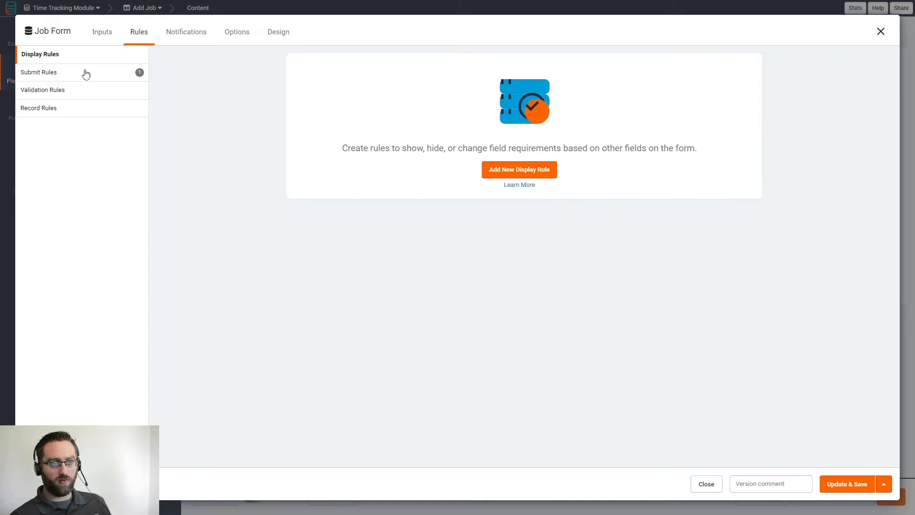
pyautogui.click(48, 112)
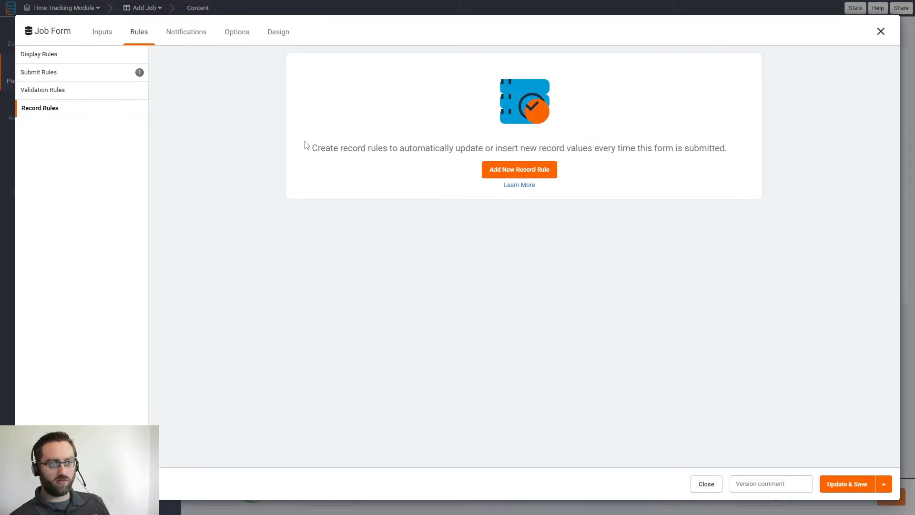
pyautogui.click(527, 173)
pyautogui.click(369, 177)
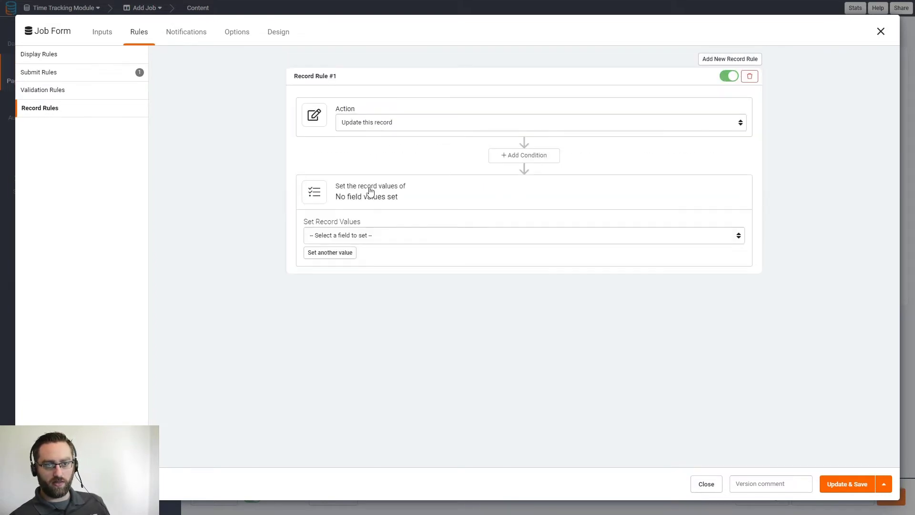
pyautogui.click(348, 236)
pyautogui.click(339, 281)
pyautogui.click(343, 241)
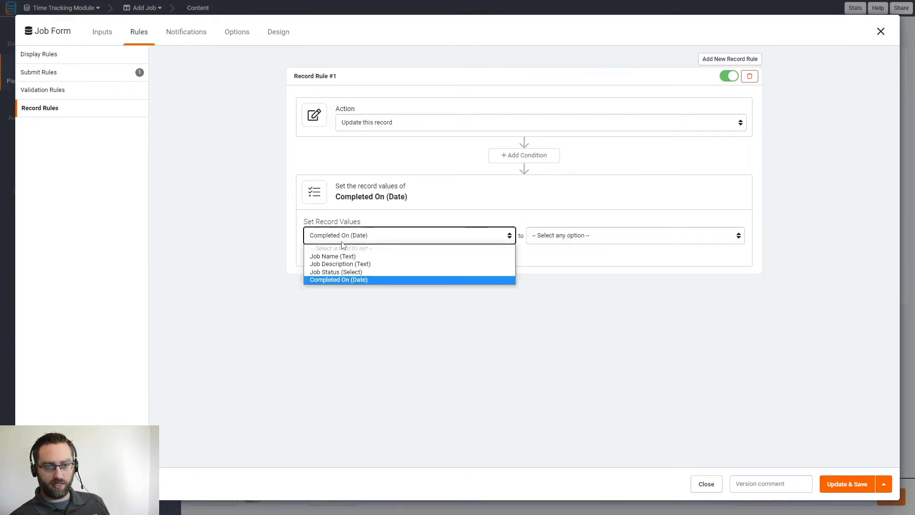
pyautogui.click(343, 268)
pyautogui.click(536, 238)
pyautogui.click(546, 257)
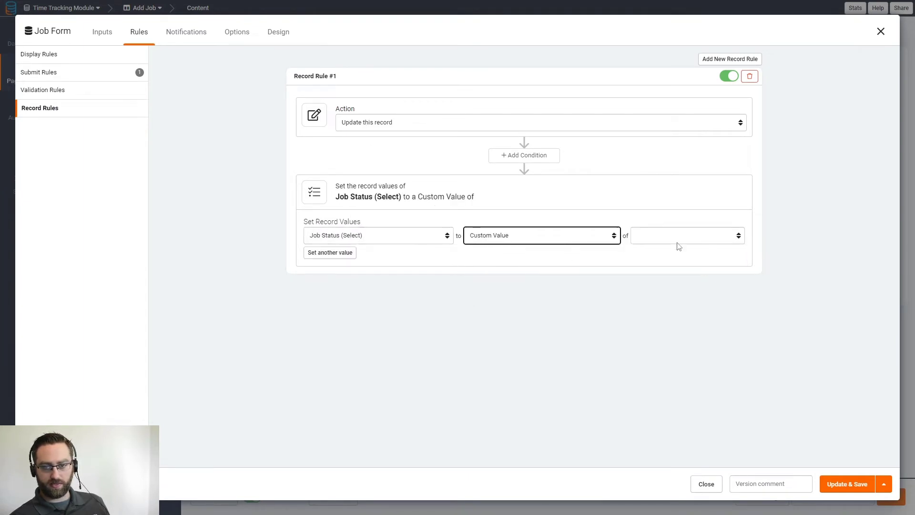
pyautogui.click(677, 237)
pyautogui.click(658, 257)
pyautogui.click(842, 484)
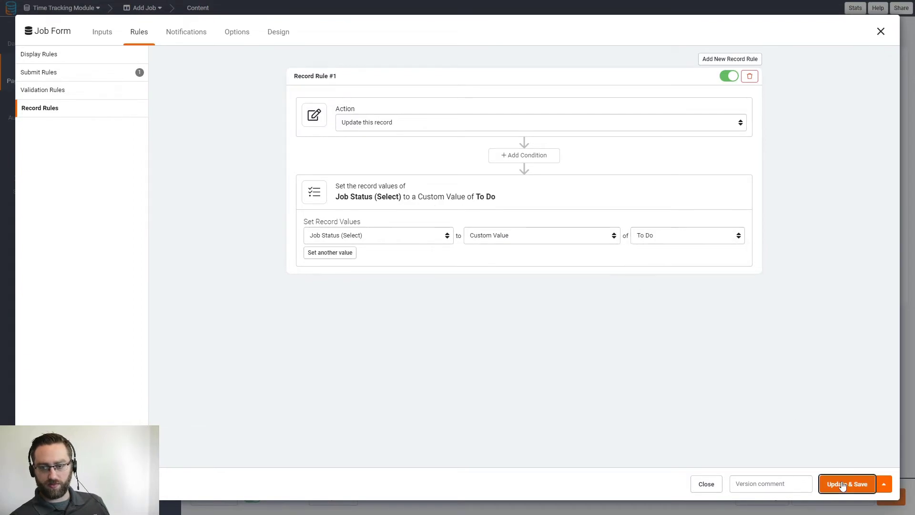
# Step: Preview the app and submit a test job named Build a simple app through the Add Job form
pyautogui.click(763, 497)
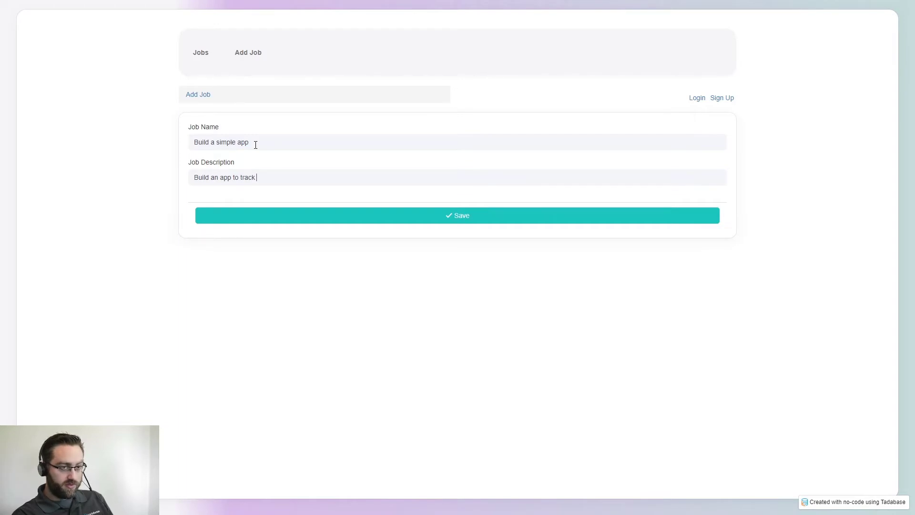
pyautogui.click(380, 215)
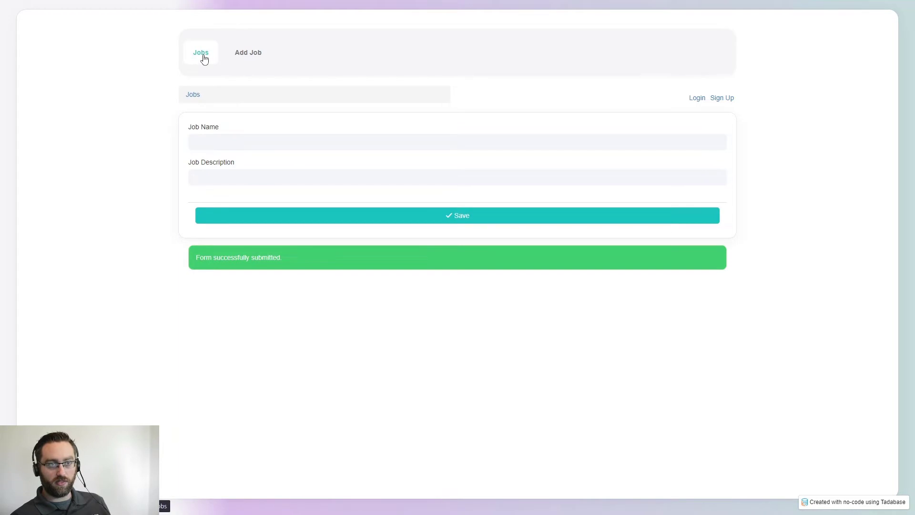
pyautogui.click(204, 59)
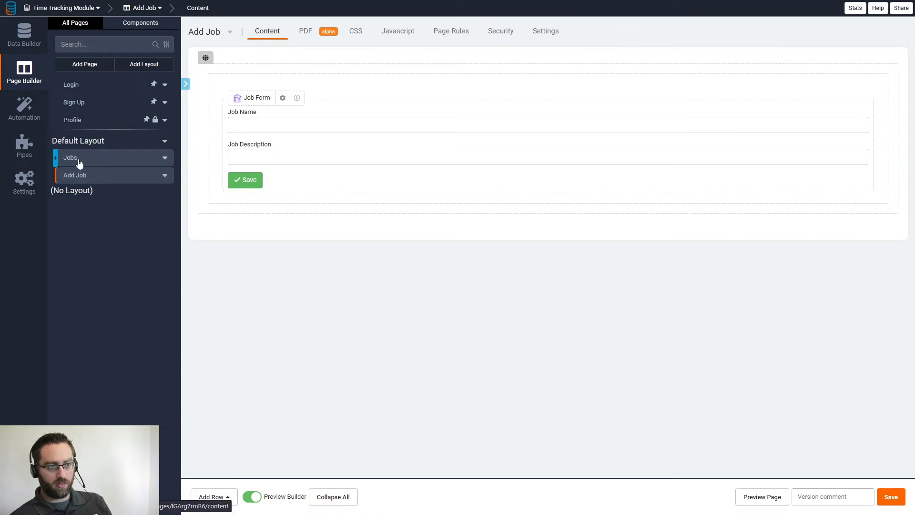
# Step: On the Jobs page list, format the Start action link as a button with Success color
pyautogui.click(68, 157)
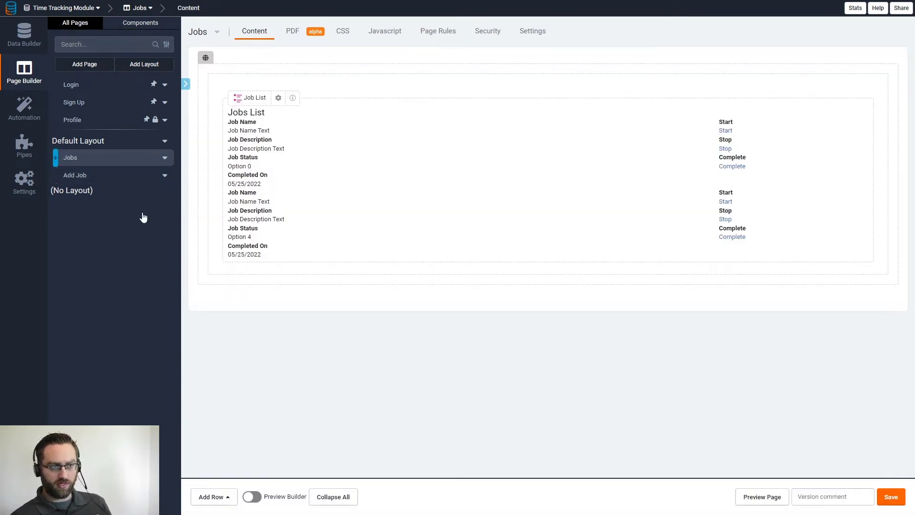
pyautogui.click(305, 173)
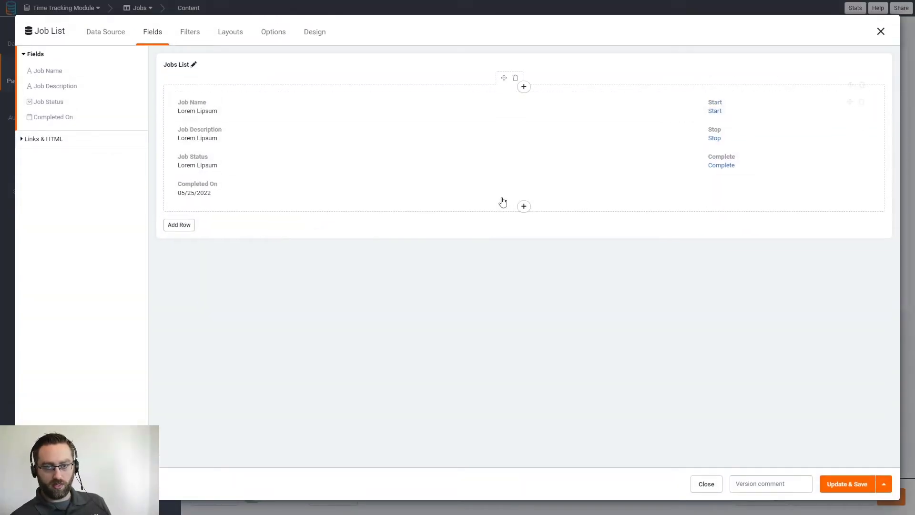
pyautogui.click(765, 105)
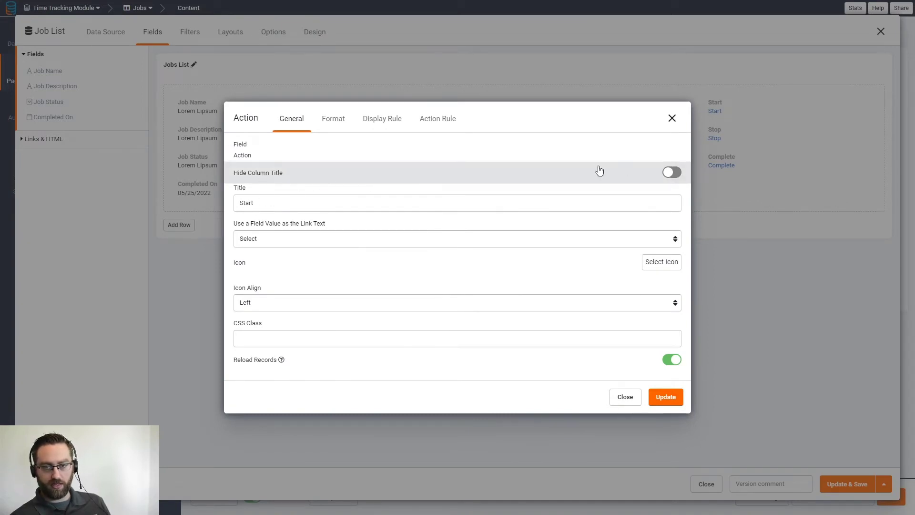
pyautogui.click(335, 118)
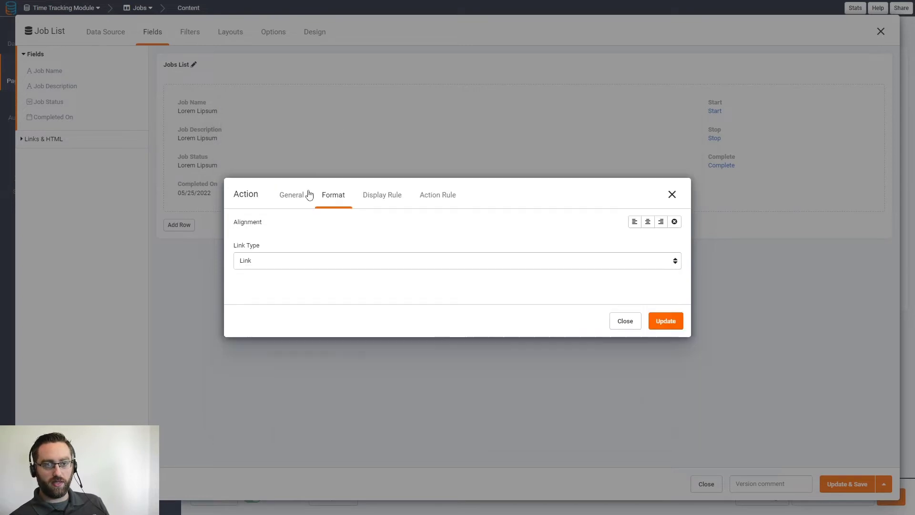
pyautogui.click(263, 262)
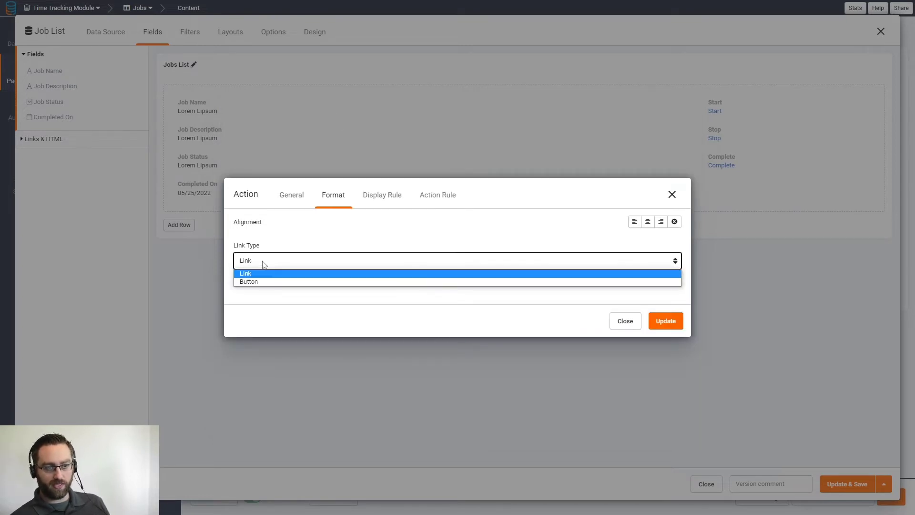
pyautogui.click(263, 283)
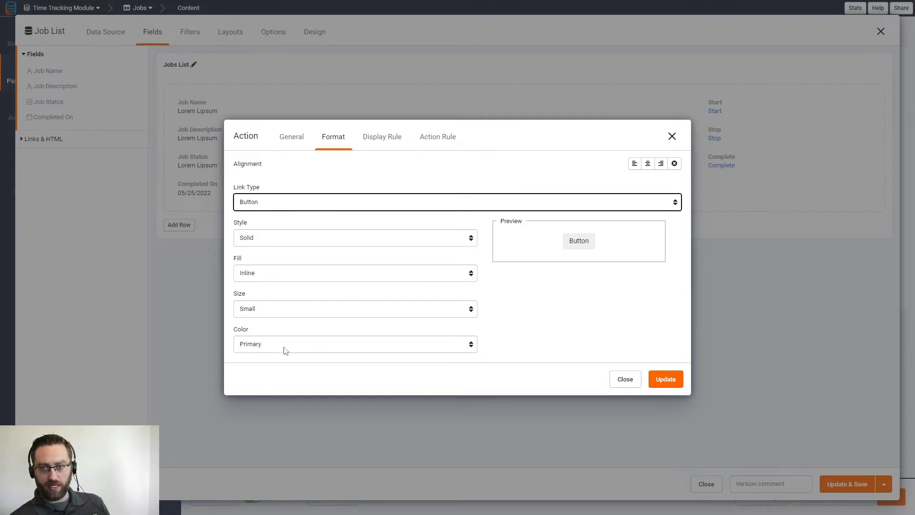
pyautogui.click(254, 352)
pyautogui.click(267, 362)
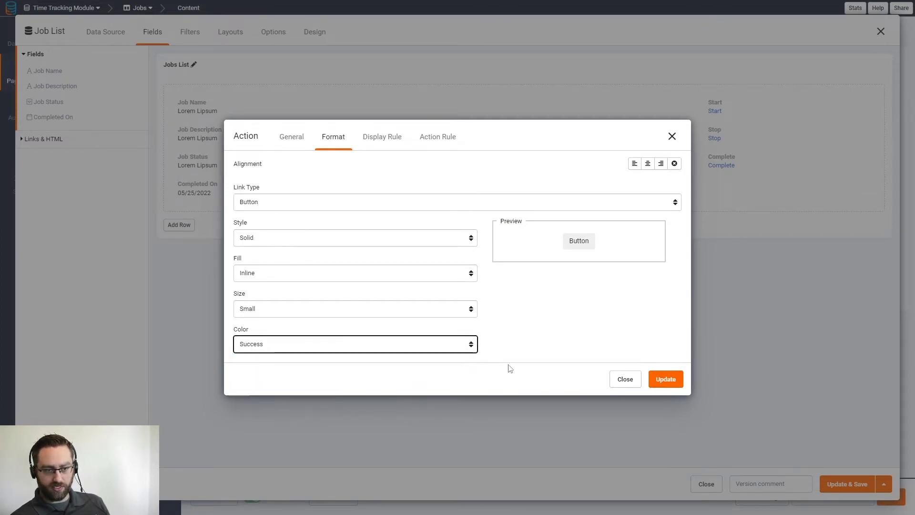
pyautogui.click(667, 380)
# Step: Format the Stop action link as a button with Danger color
pyautogui.click(758, 139)
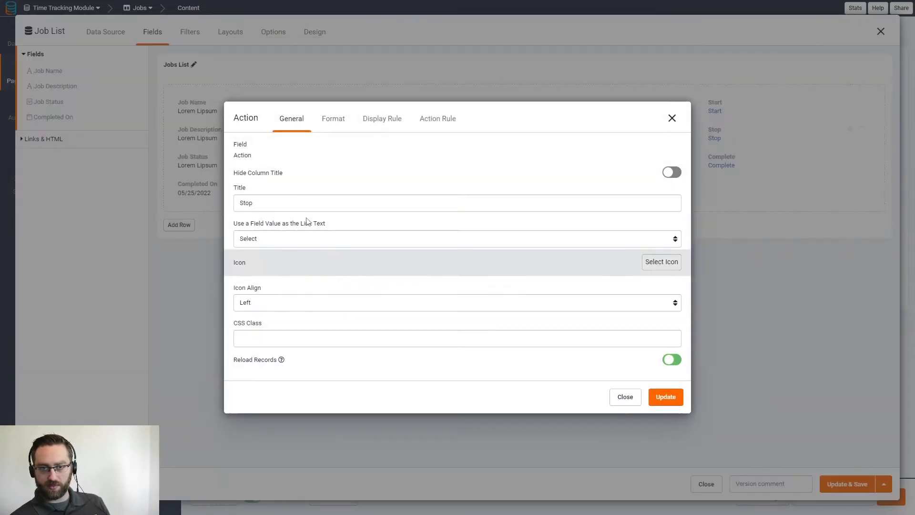
pyautogui.click(334, 119)
pyautogui.click(278, 265)
pyautogui.click(274, 270)
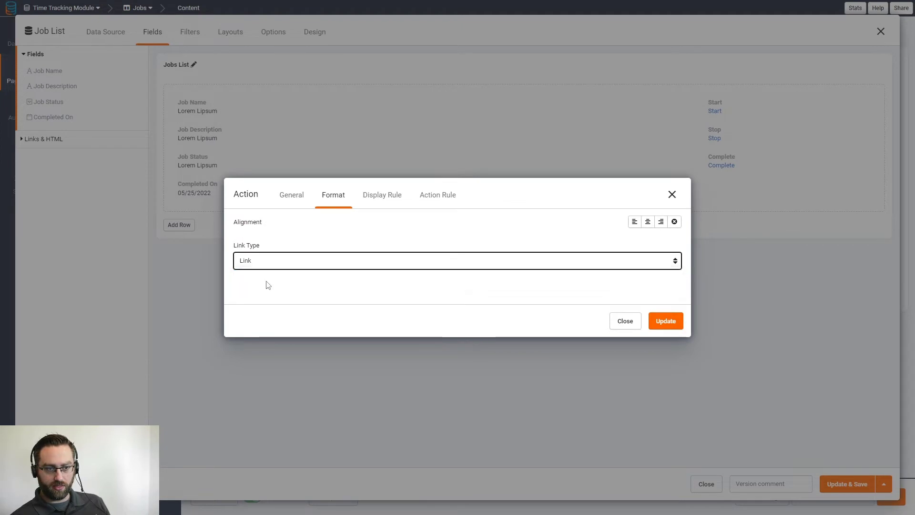
pyautogui.click(268, 285)
pyautogui.click(276, 345)
pyautogui.click(273, 373)
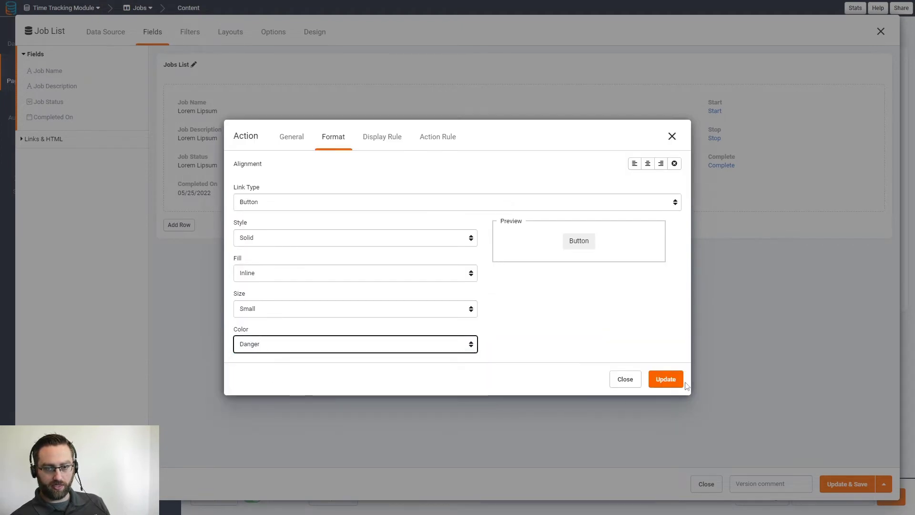
pyautogui.click(665, 379)
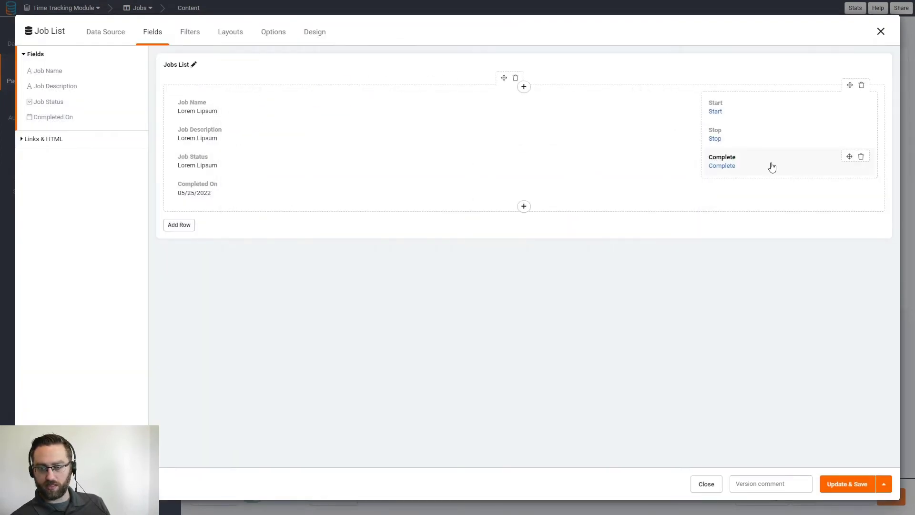
# Step: Format the Complete action link as a button
pyautogui.click(773, 167)
pyautogui.click(336, 120)
pyautogui.click(267, 260)
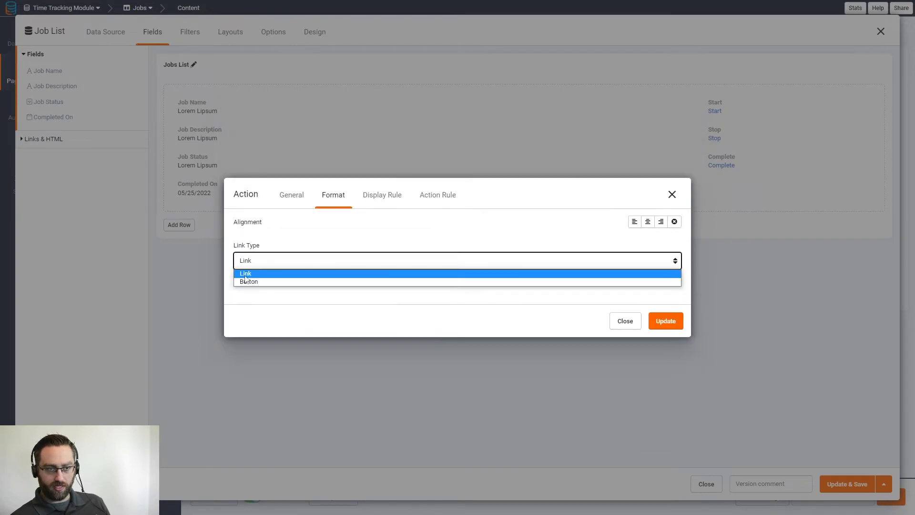
pyautogui.click(248, 282)
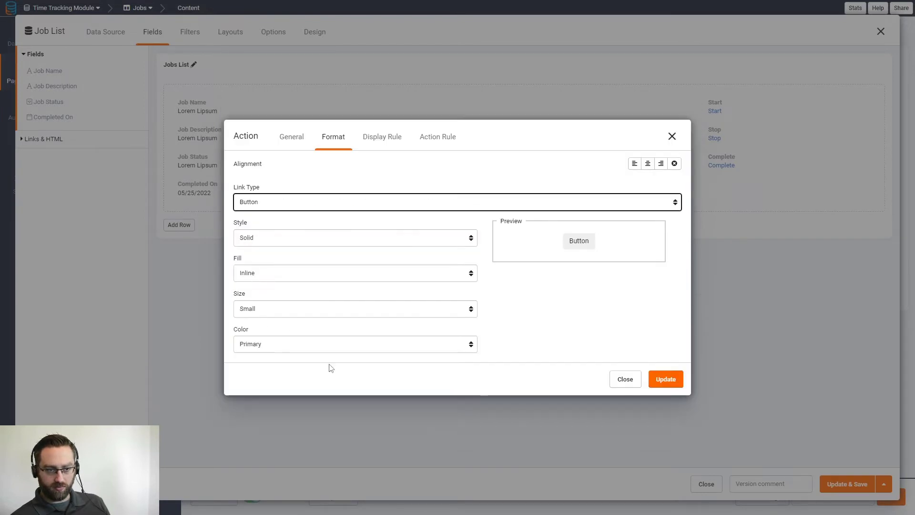
pyautogui.click(665, 380)
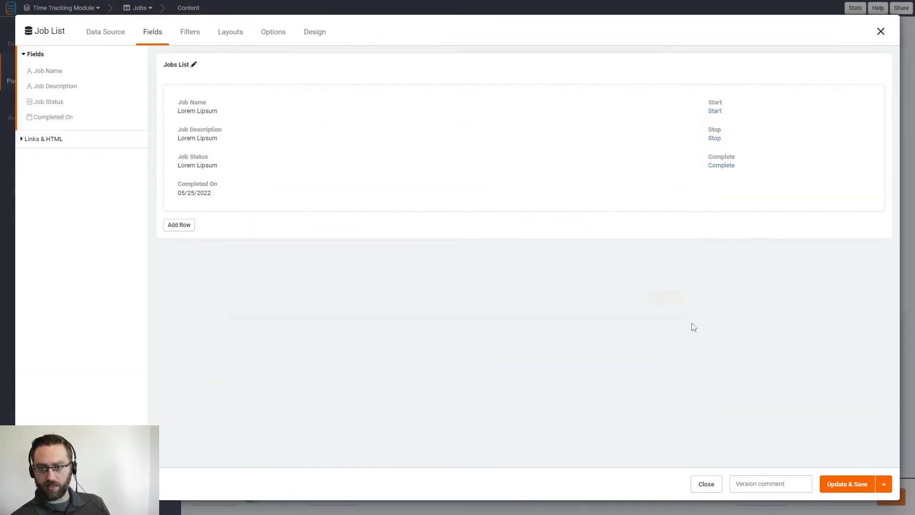
# Step: Hide the column titles of the Start, Stop and Complete action links in the Jobs list
pyautogui.click(724, 108)
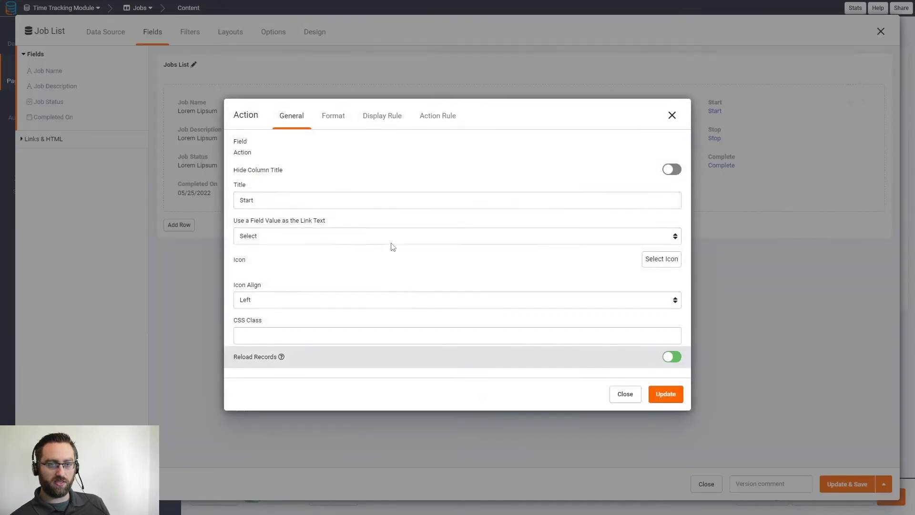
pyautogui.click(670, 173)
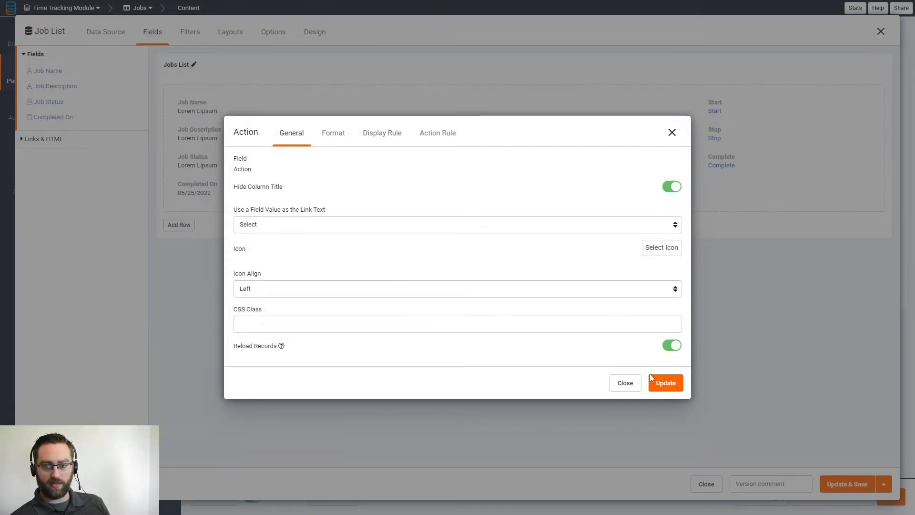
pyautogui.click(663, 381)
pyautogui.click(752, 139)
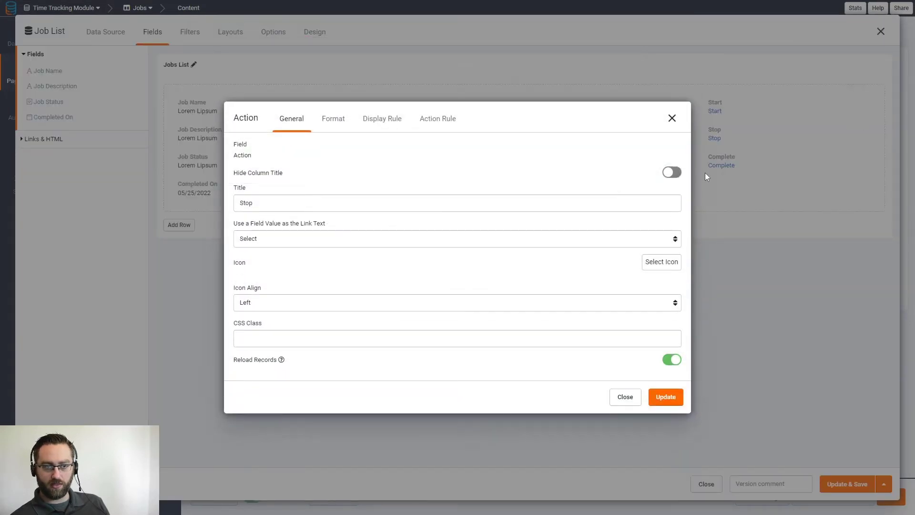
pyautogui.click(669, 186)
pyautogui.click(666, 387)
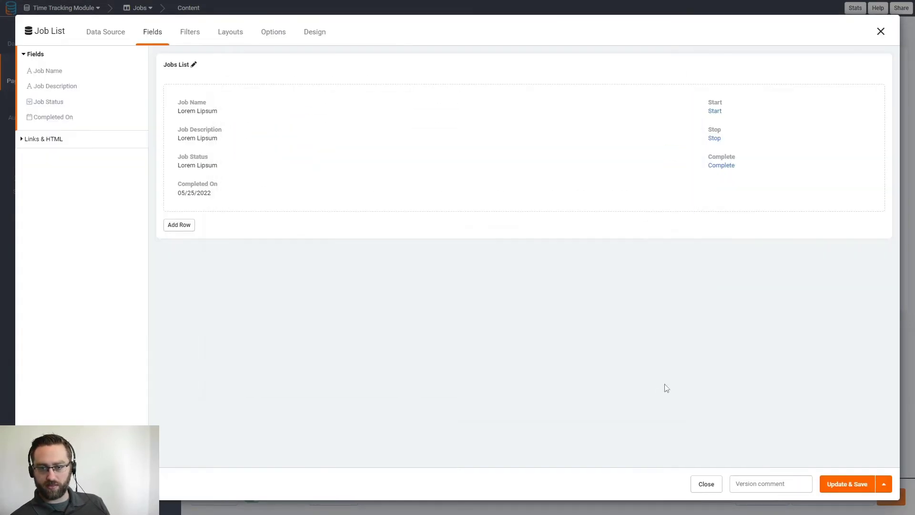
pyautogui.click(789, 164)
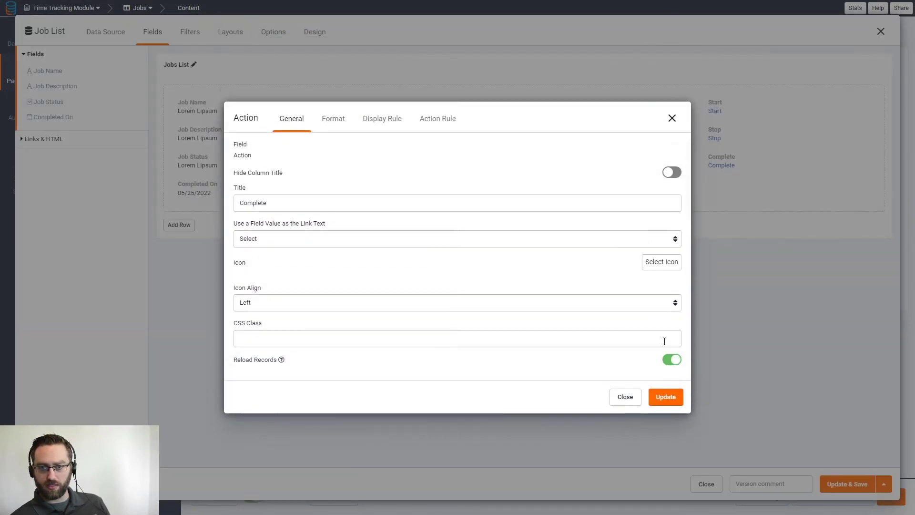
pyautogui.click(671, 173)
pyautogui.click(666, 383)
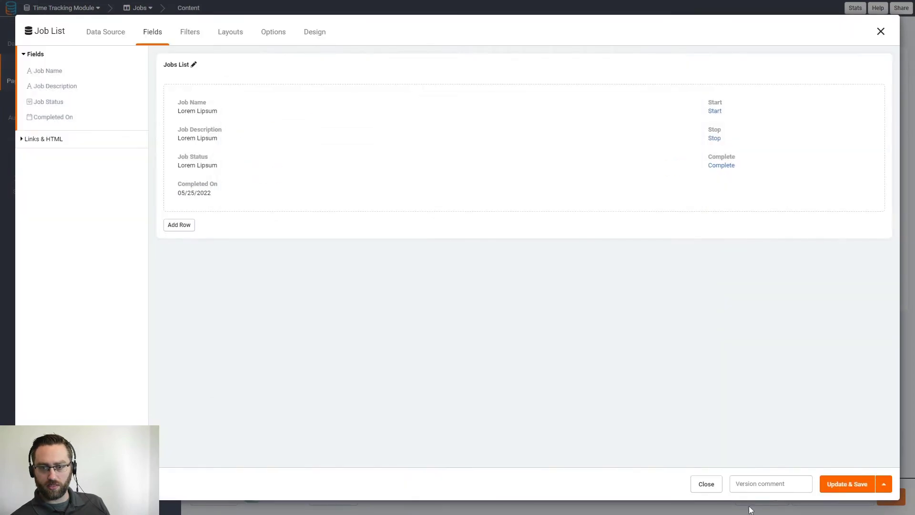
# Step: Save the list, preview the Jobs page, and try the Complete button and the job status inline editor
pyautogui.click(838, 491)
pyautogui.click(757, 495)
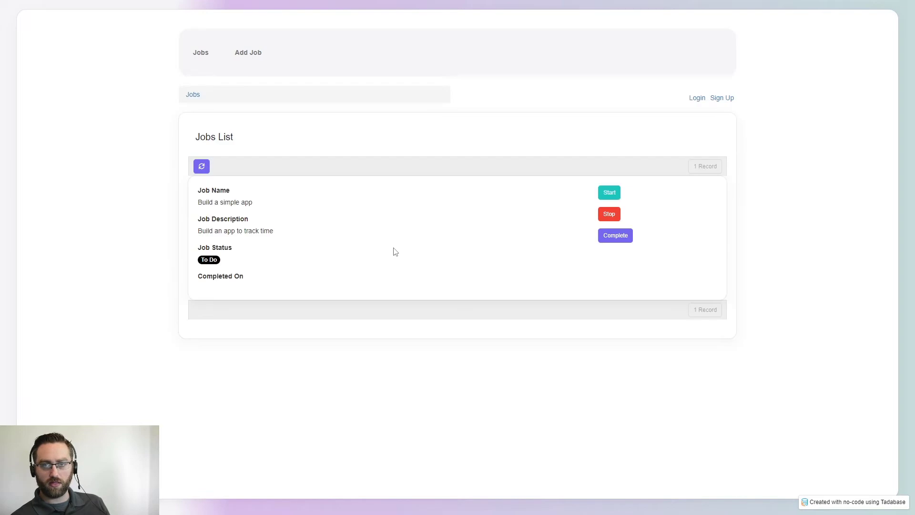
pyautogui.click(612, 235)
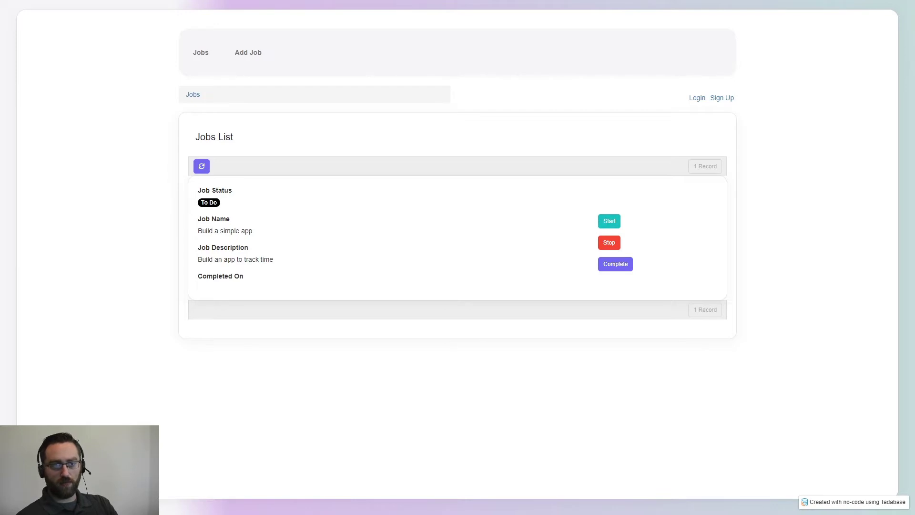
pyautogui.doubleClick(219, 203)
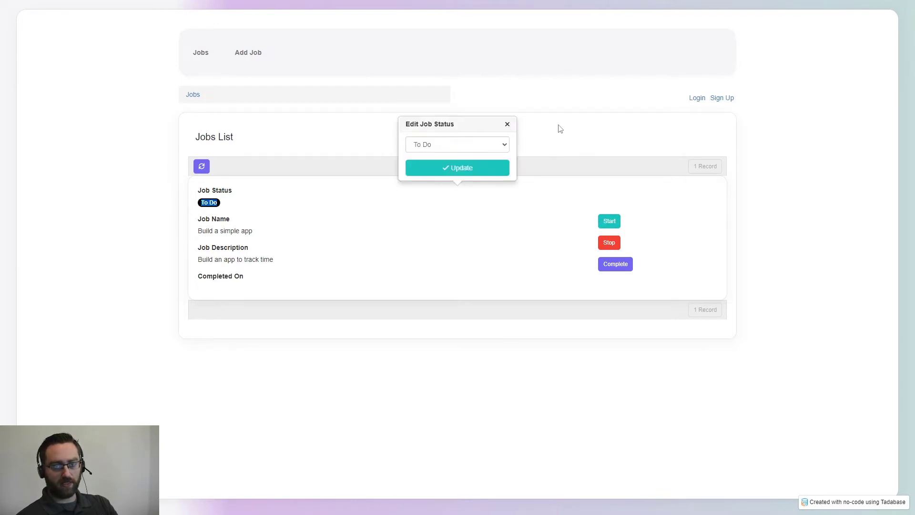
pyautogui.click(508, 125)
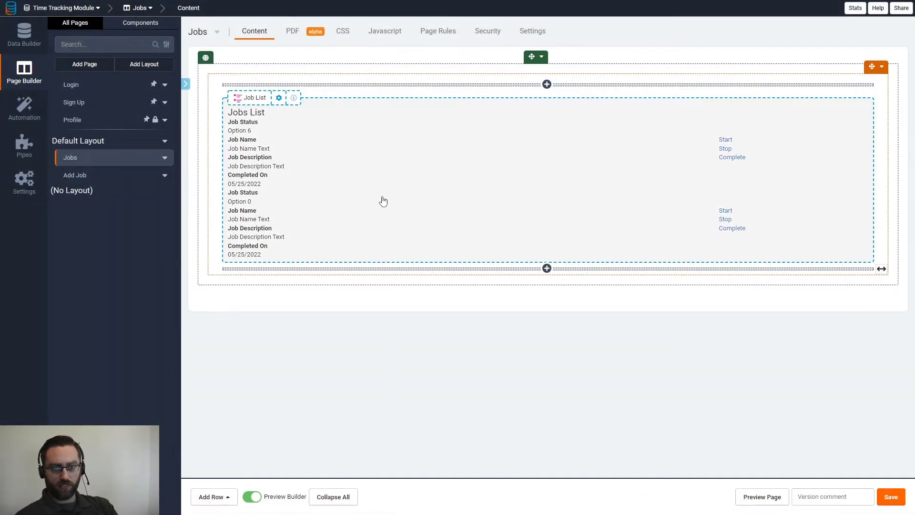
# Step: Give the Start action an action rule that updates the record, setting Job Status to the custom value Started
pyautogui.doubleClick(370, 237)
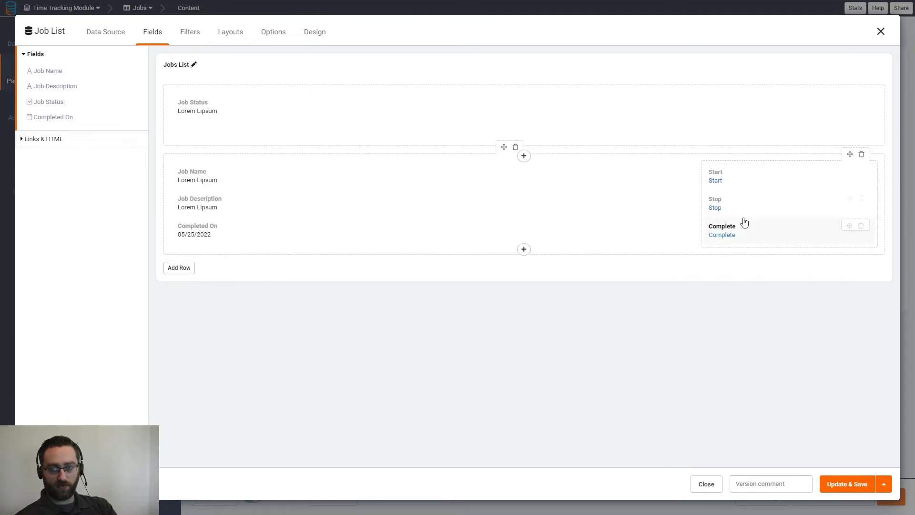
pyautogui.click(744, 185)
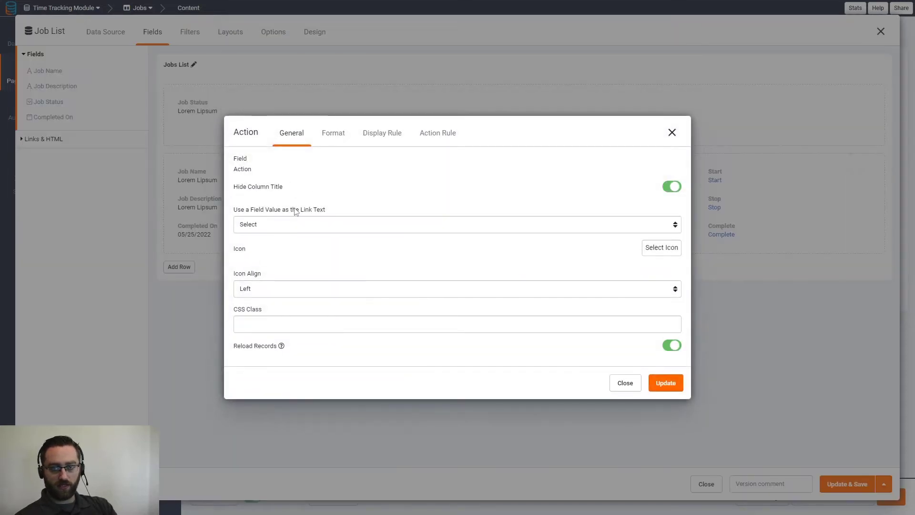
pyautogui.click(432, 135)
pyautogui.click(258, 223)
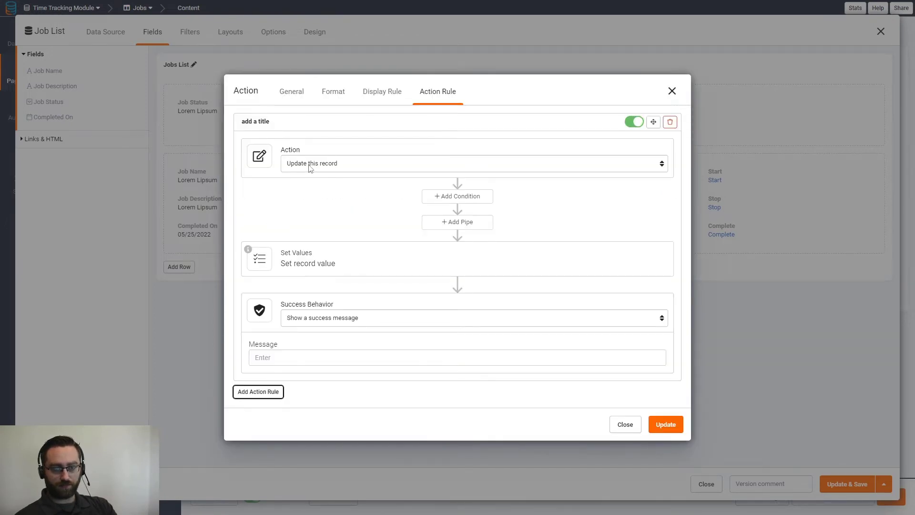
pyautogui.click(310, 266)
pyautogui.click(293, 279)
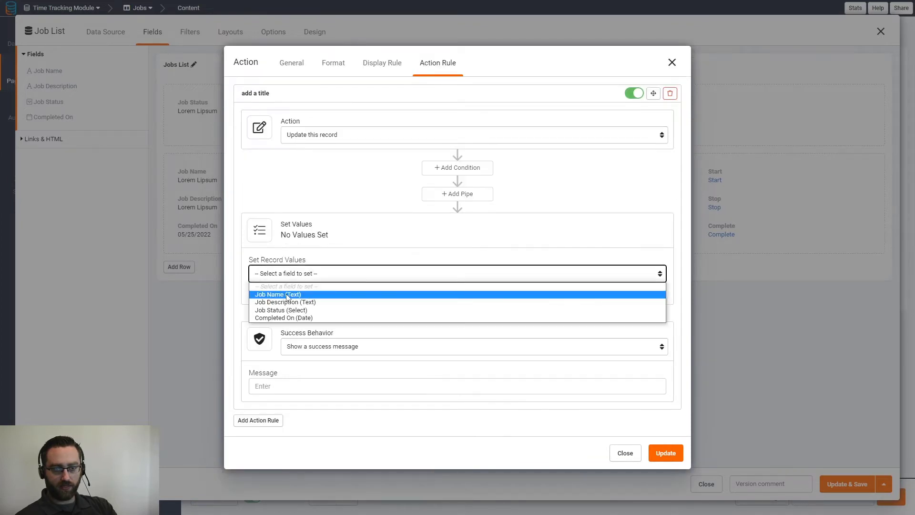
pyautogui.click(285, 311)
pyautogui.click(481, 274)
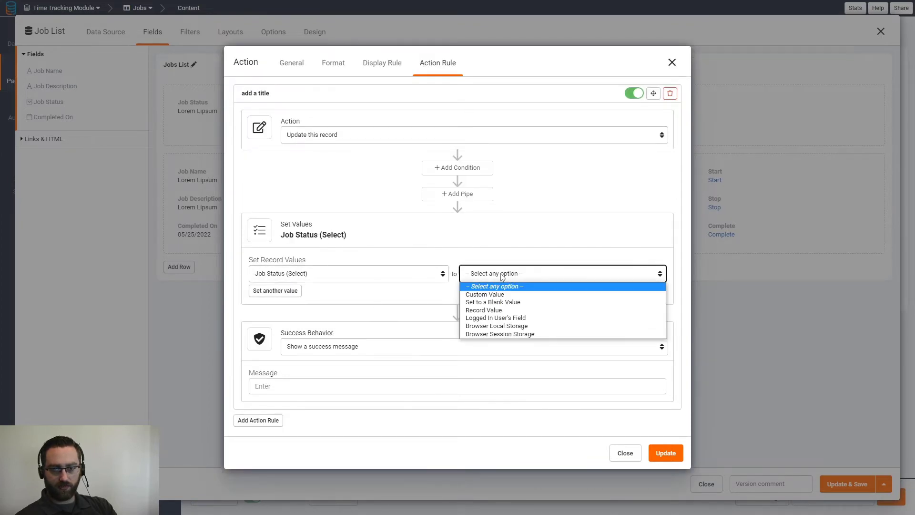
pyautogui.click(484, 295)
pyautogui.click(590, 276)
pyautogui.click(583, 303)
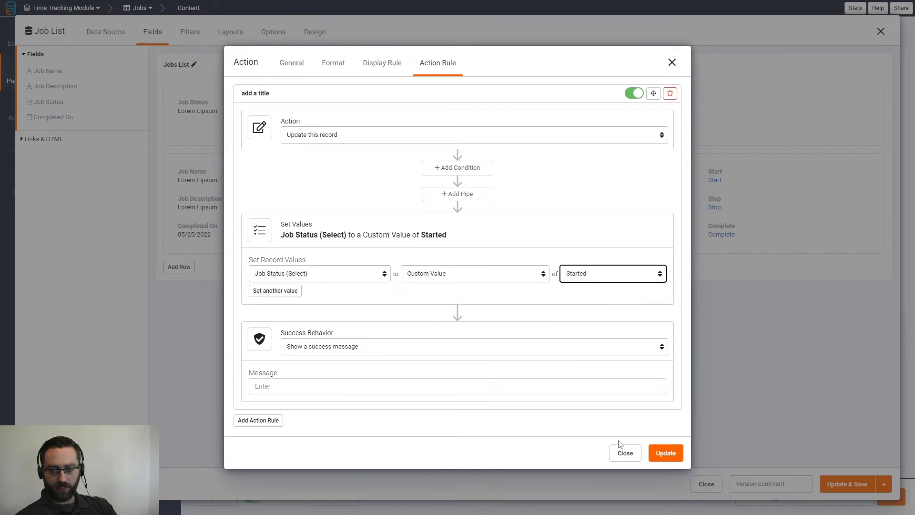
pyautogui.click(665, 452)
# Step: Give the Stop action an action rule that updates the record, setting Job Status to the custom value Stopped
pyautogui.click(726, 211)
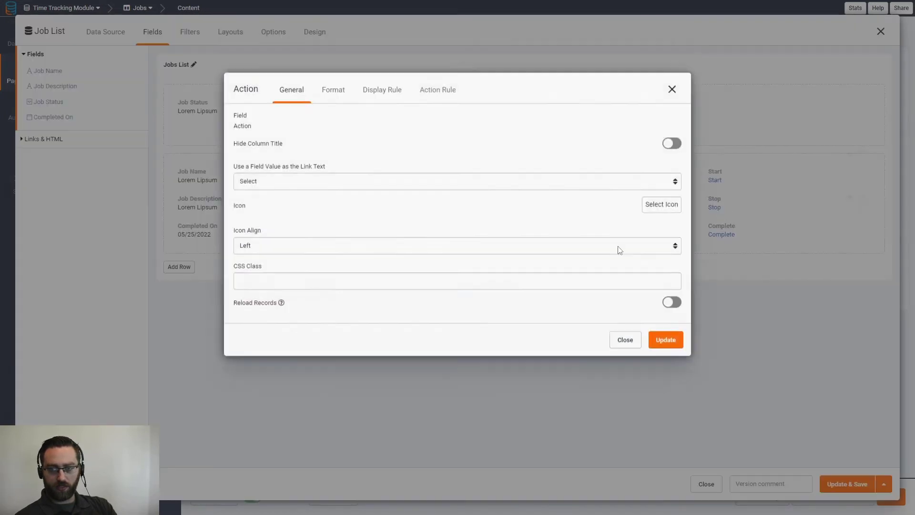
pyautogui.click(424, 137)
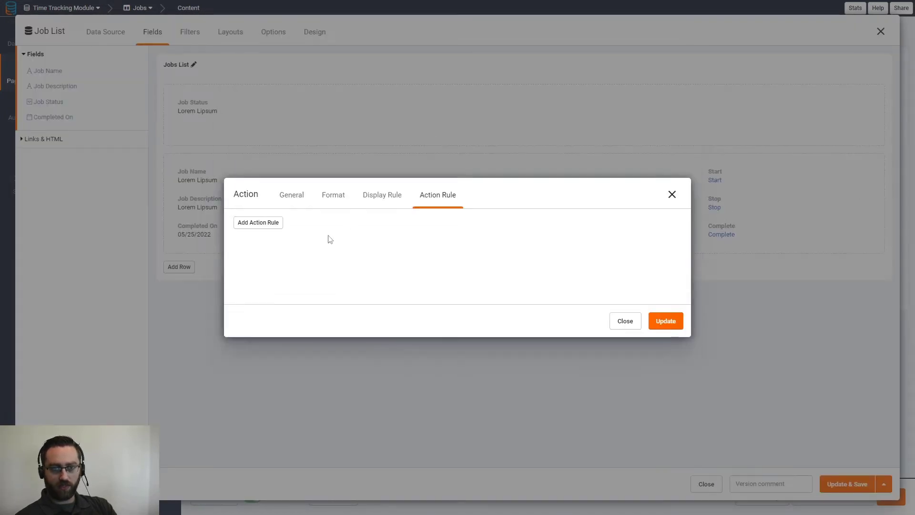
pyautogui.click(265, 224)
pyautogui.click(306, 263)
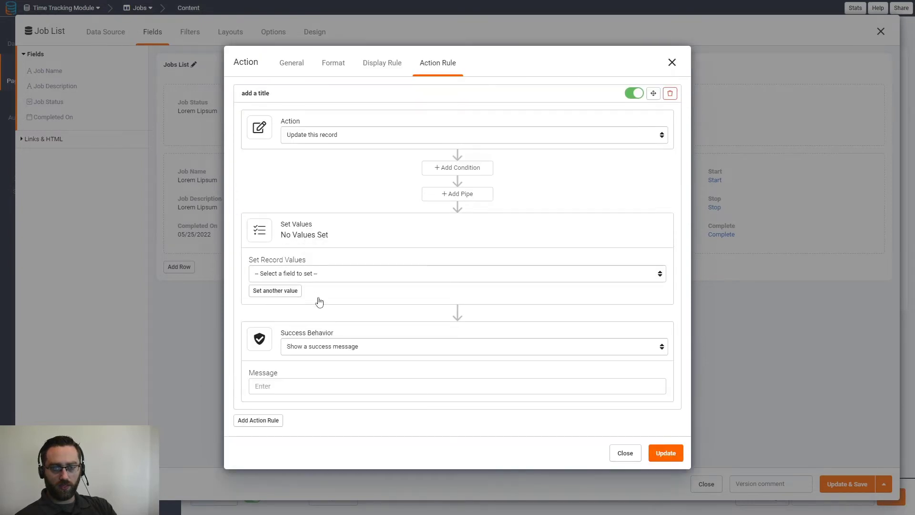
pyautogui.click(310, 273)
pyautogui.click(295, 312)
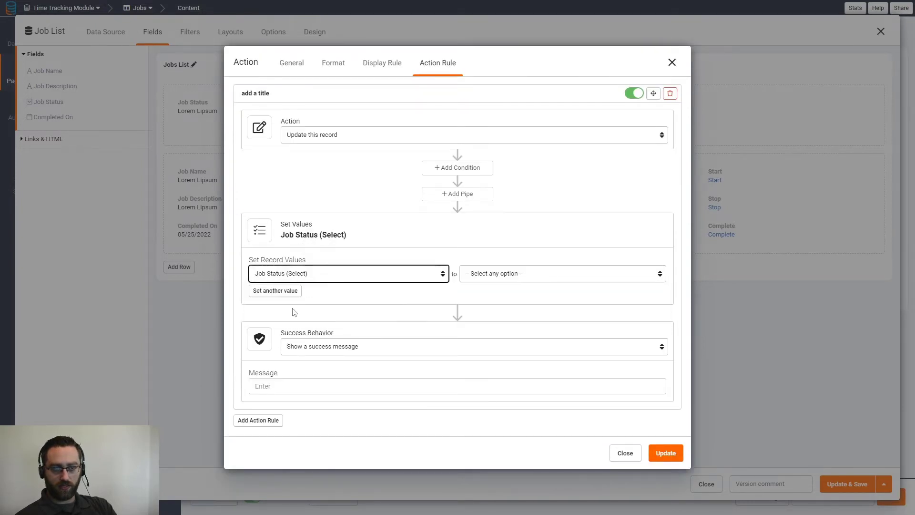
pyautogui.click(496, 274)
pyautogui.click(484, 296)
pyautogui.click(566, 280)
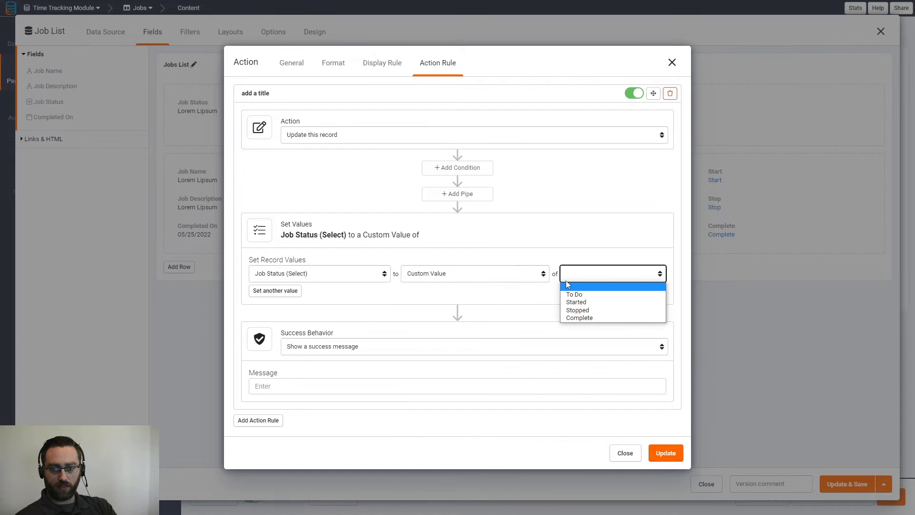
pyautogui.click(578, 309)
pyautogui.click(664, 451)
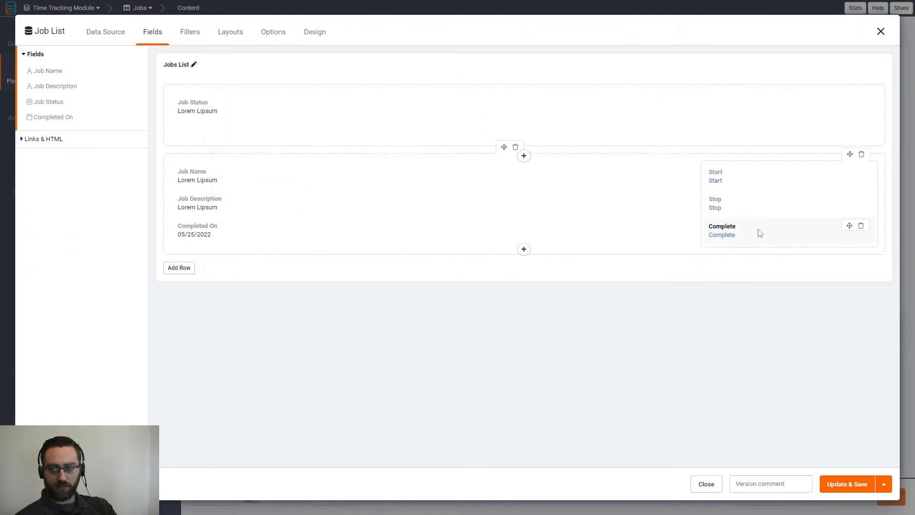
# Step: Give the Complete action an action rule that updates the record, setting Job Status to the custom value Complete
pyautogui.click(758, 232)
pyautogui.click(438, 136)
pyautogui.click(274, 229)
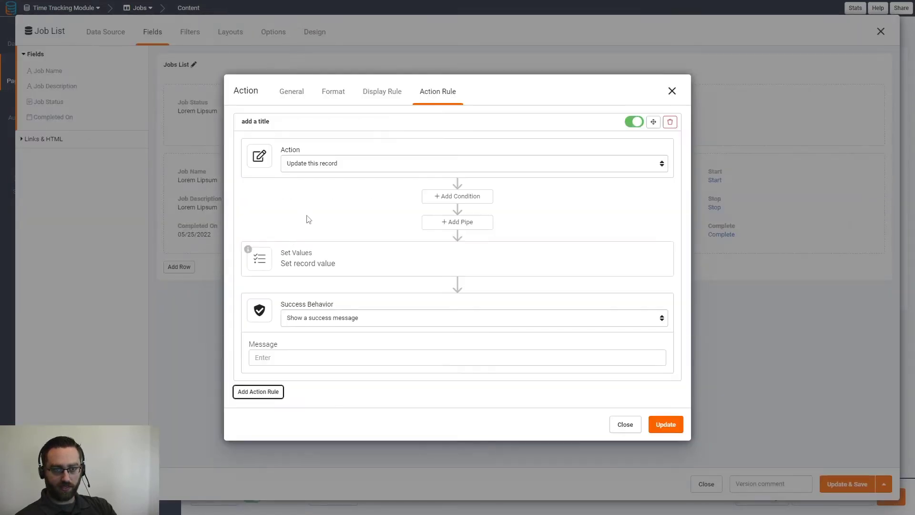
pyautogui.click(296, 253)
pyautogui.click(293, 276)
pyautogui.click(282, 309)
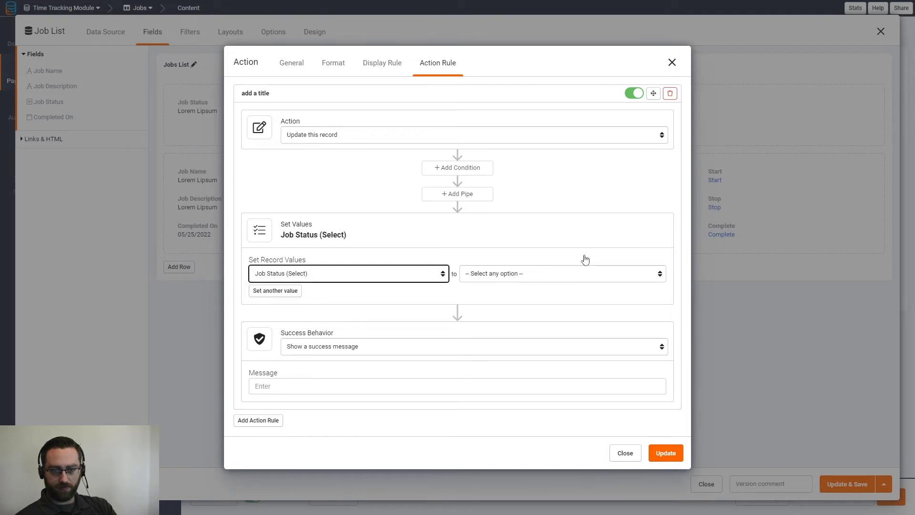
pyautogui.click(563, 273)
pyautogui.press('Escape')
pyautogui.click(596, 273)
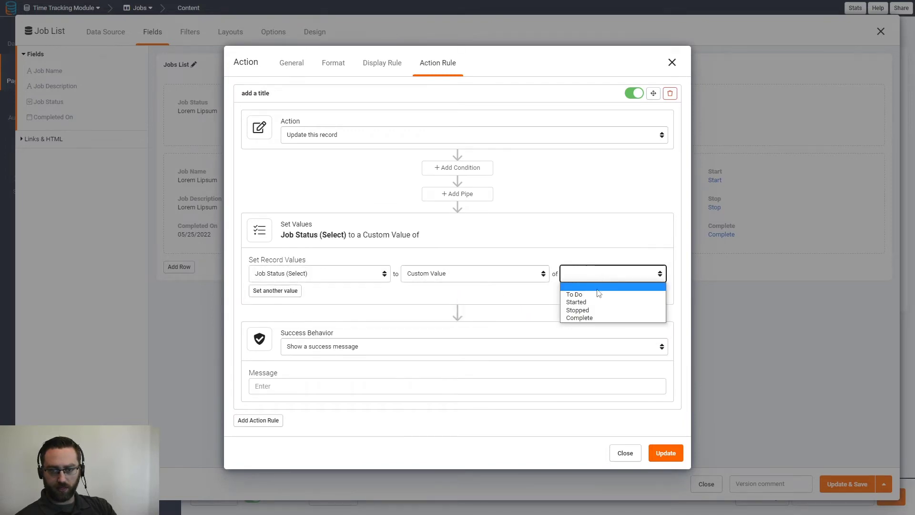
pyautogui.click(589, 318)
pyautogui.click(655, 450)
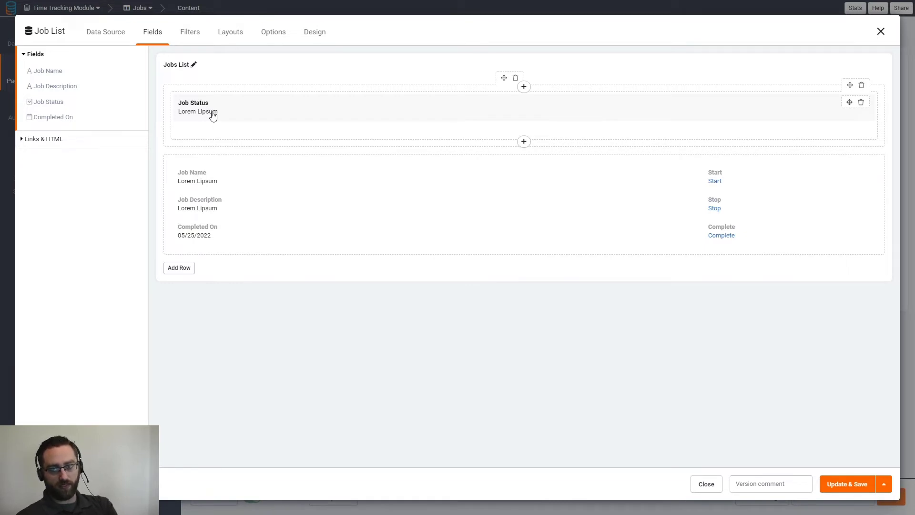
# Step: On the Start action, add a display rule with a condition on Job Status using the operator is
pyautogui.click(750, 181)
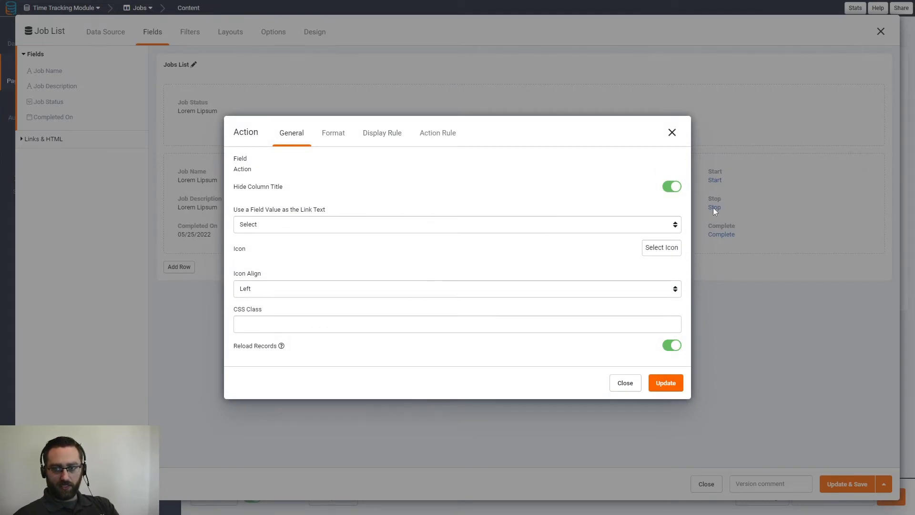
pyautogui.click(382, 135)
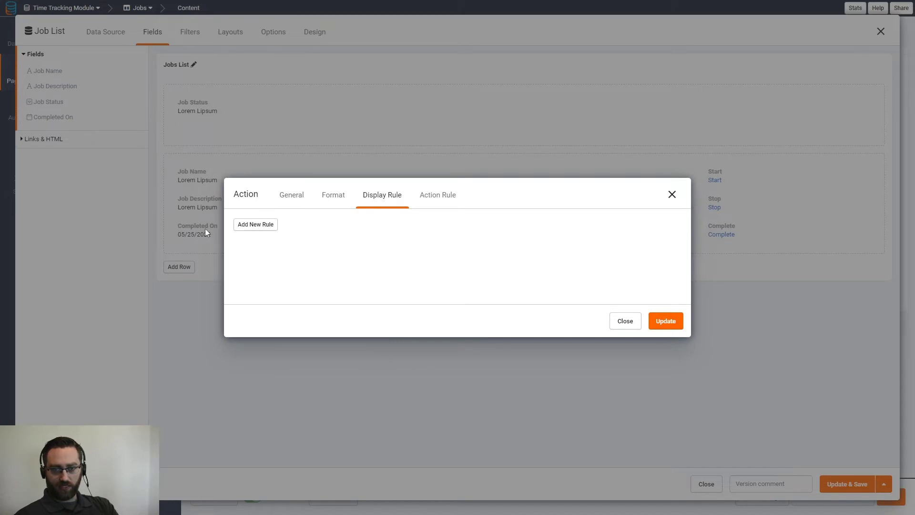
pyautogui.click(247, 230)
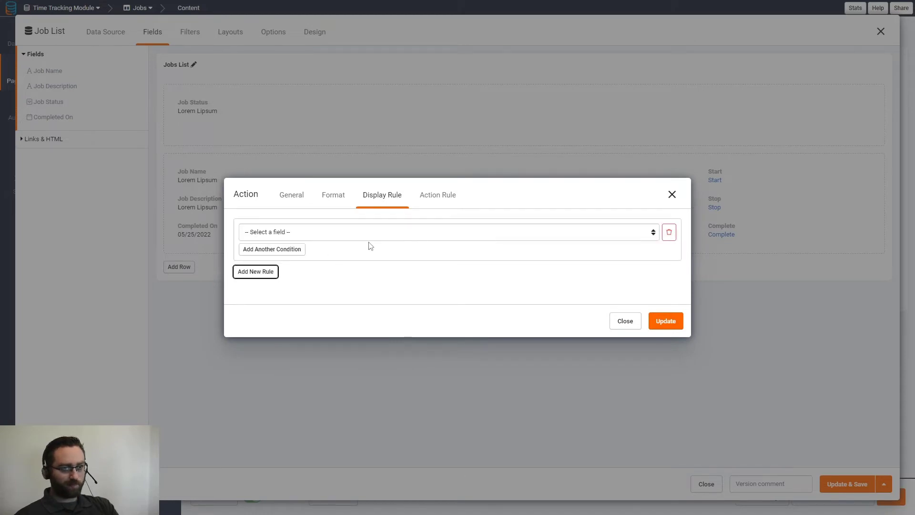
pyautogui.click(270, 233)
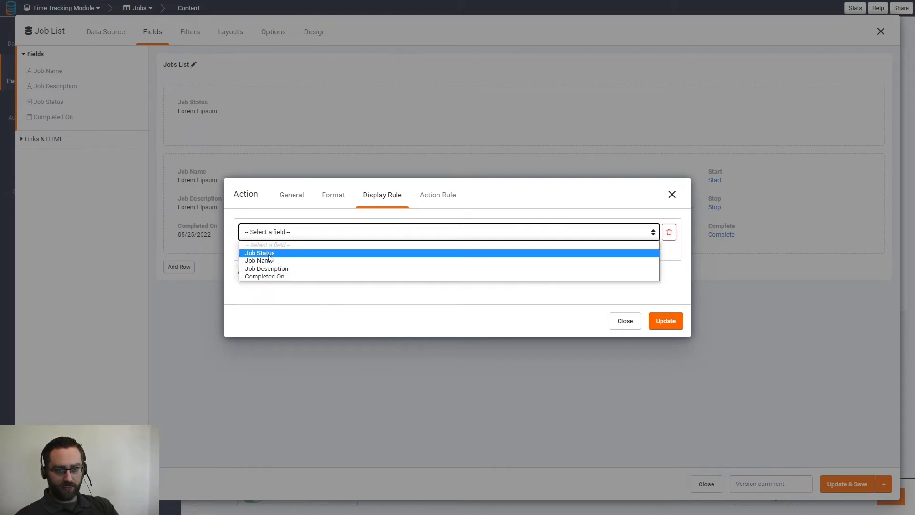
pyautogui.click(261, 255)
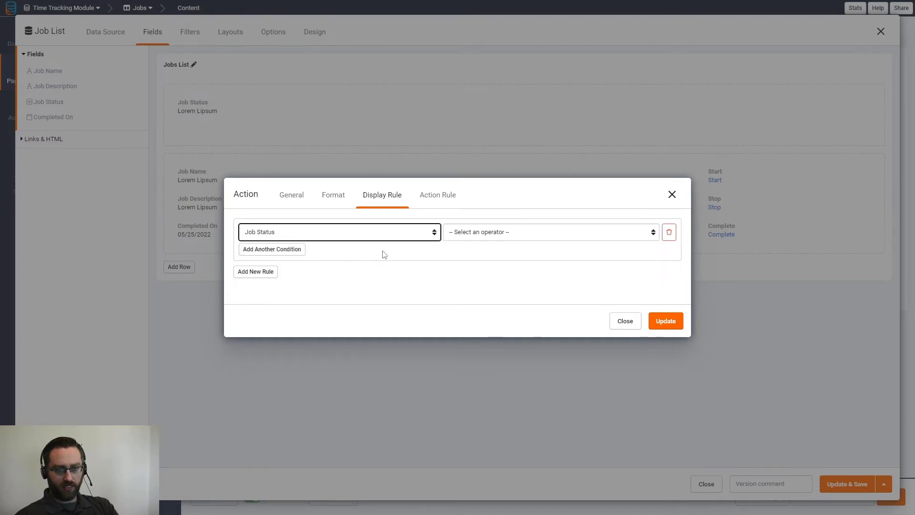
pyautogui.click(458, 233)
pyautogui.click(456, 253)
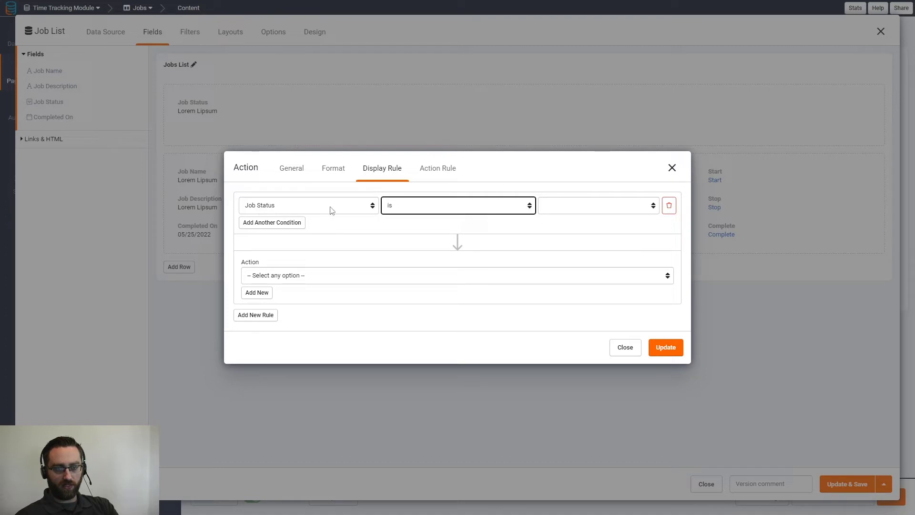
# Step: Set the display rule's actions to Hide Value and Hide Text Value
pyautogui.click(276, 278)
pyautogui.click(275, 327)
pyautogui.click(258, 293)
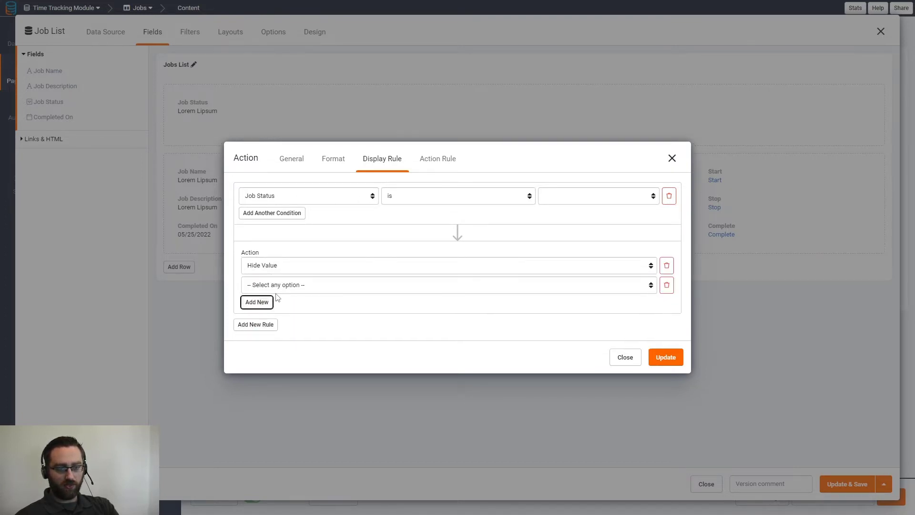
pyautogui.click(276, 287)
pyautogui.click(271, 347)
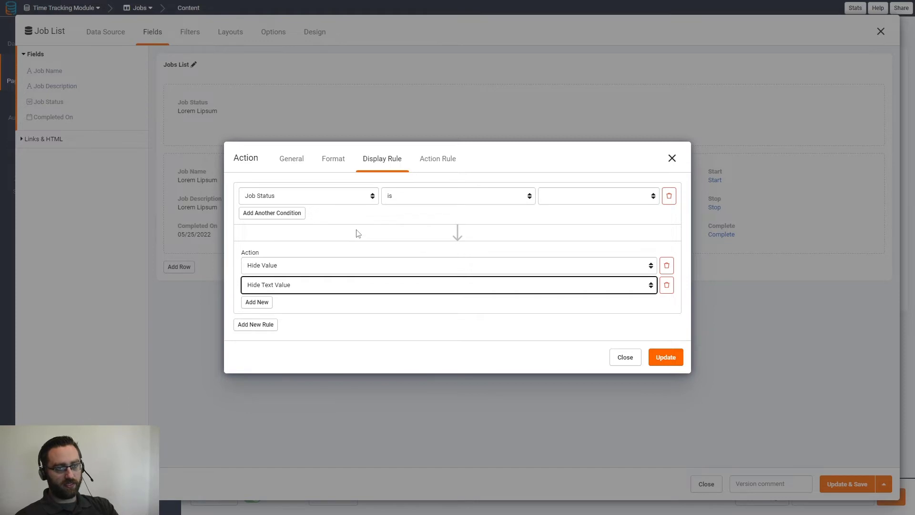
# Step: Set the Start action's display rule condition to Job Status is not To Do
pyautogui.click(388, 201)
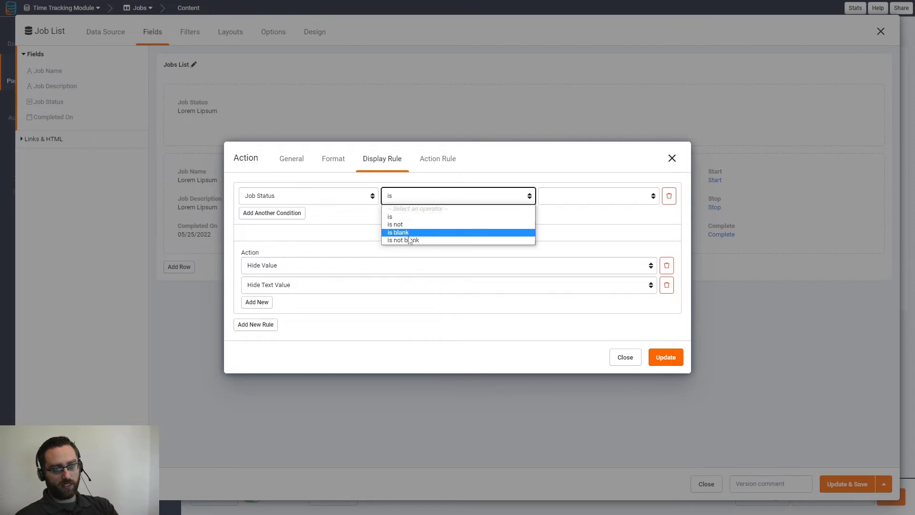
pyautogui.click(448, 224)
pyautogui.click(553, 200)
pyautogui.click(554, 213)
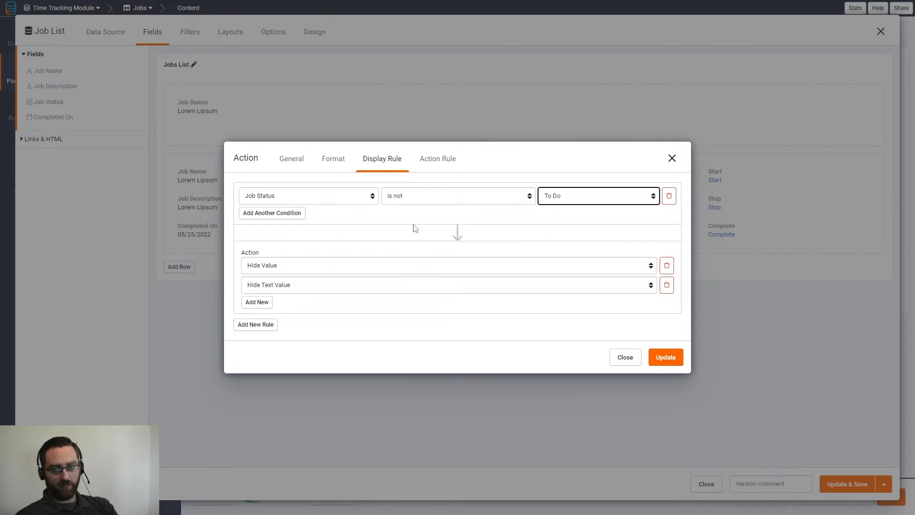
# Step: Add a second condition, Job Status is not Stopped, and apply the Start action's display rule
pyautogui.click(260, 214)
pyautogui.click(299, 211)
pyautogui.click(286, 242)
pyautogui.click(469, 209)
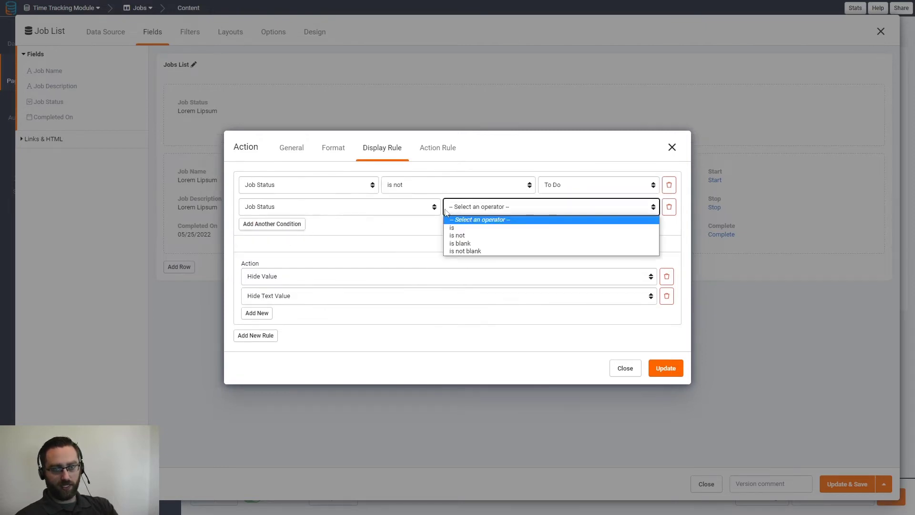
pyautogui.click(469, 235)
pyautogui.click(565, 210)
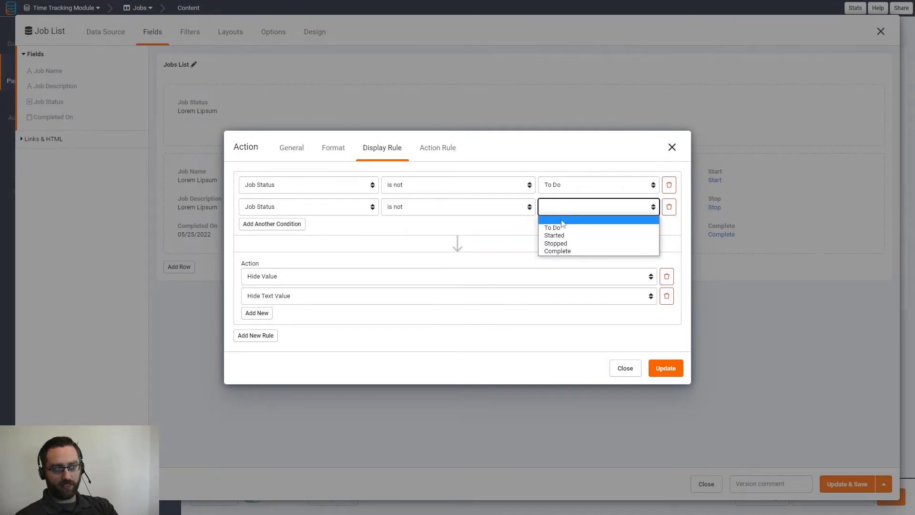
pyautogui.click(566, 244)
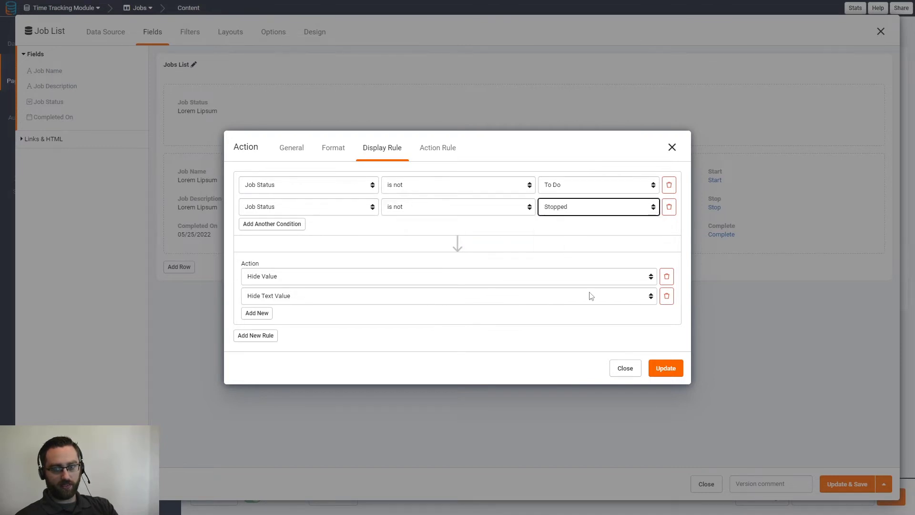
pyautogui.click(665, 368)
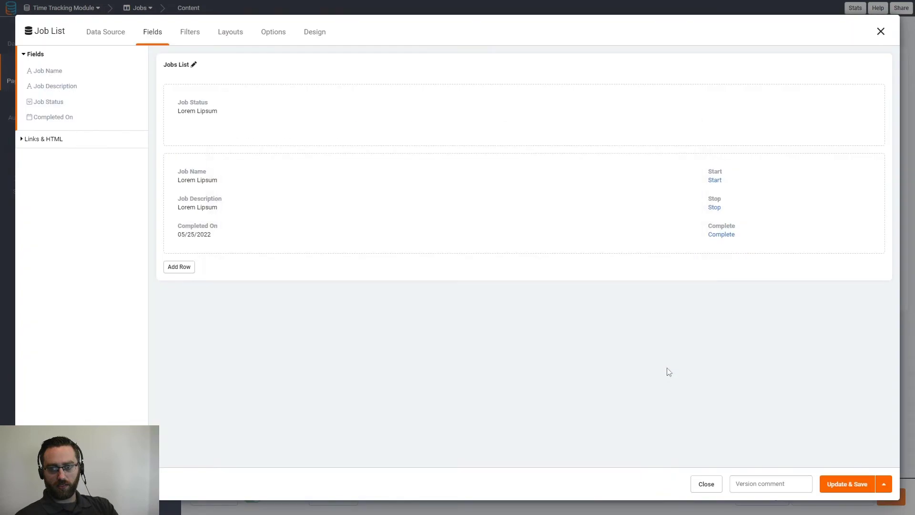
# Step: On the Stop action, add a display rule with the condition Job Status is not Started
pyautogui.click(741, 210)
pyautogui.click(376, 136)
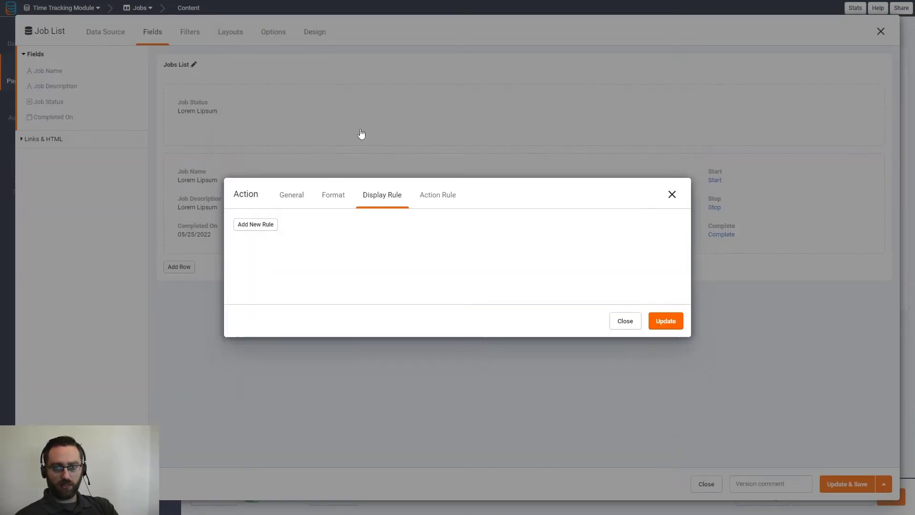
pyautogui.click(265, 230)
pyautogui.click(288, 233)
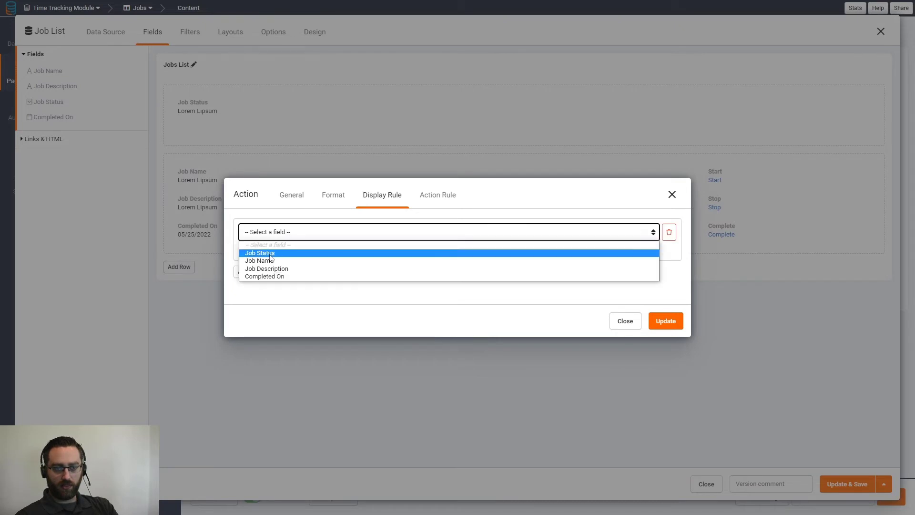
pyautogui.click(279, 252)
pyautogui.click(464, 234)
pyautogui.click(461, 261)
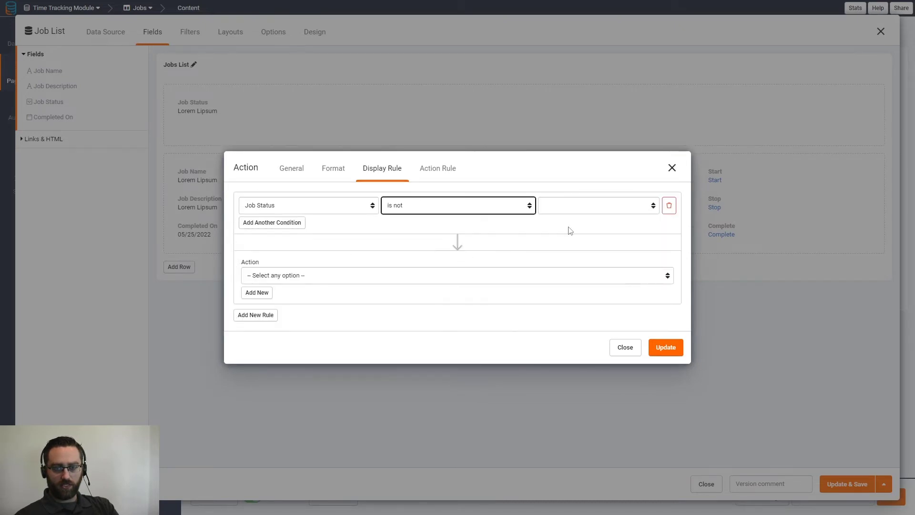
pyautogui.click(579, 205)
pyautogui.click(555, 233)
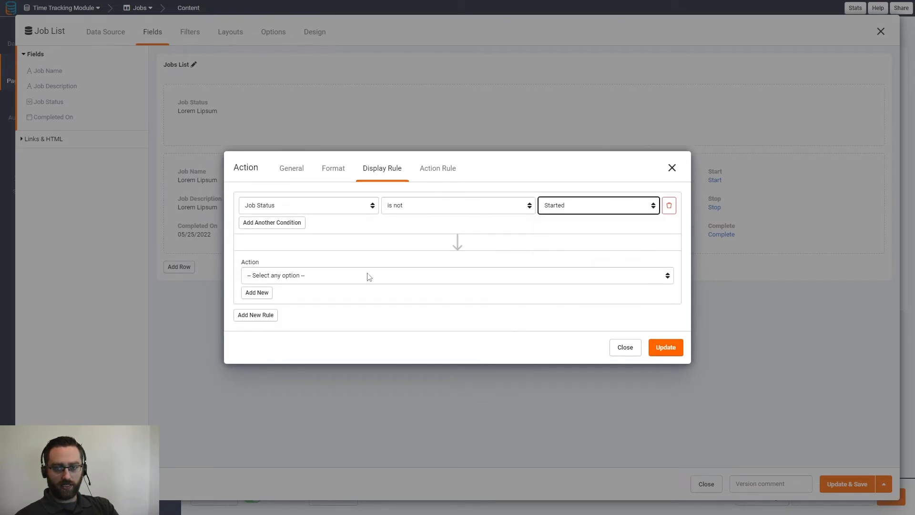
# Step: Set the Stop rule's actions to Hide Value and Hide Text Value and apply it
pyautogui.click(268, 276)
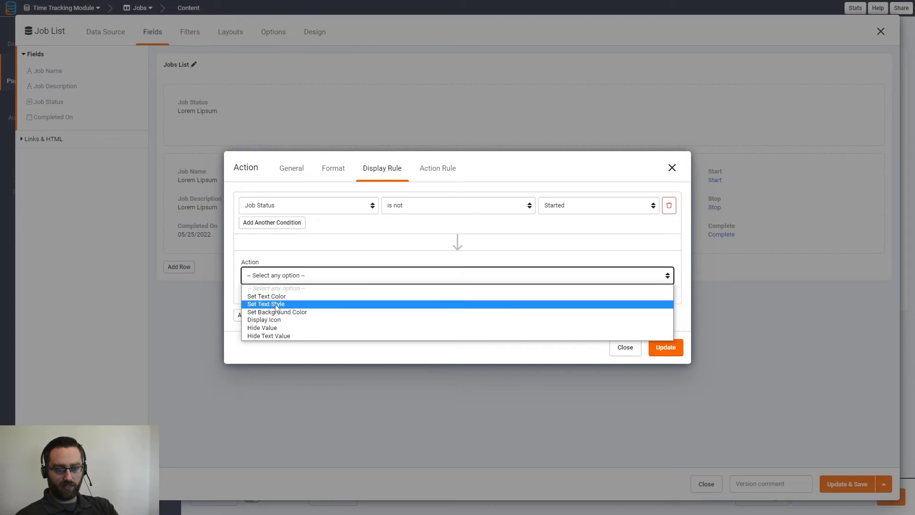
pyautogui.click(264, 327)
pyautogui.click(261, 292)
pyautogui.click(286, 284)
pyautogui.click(273, 345)
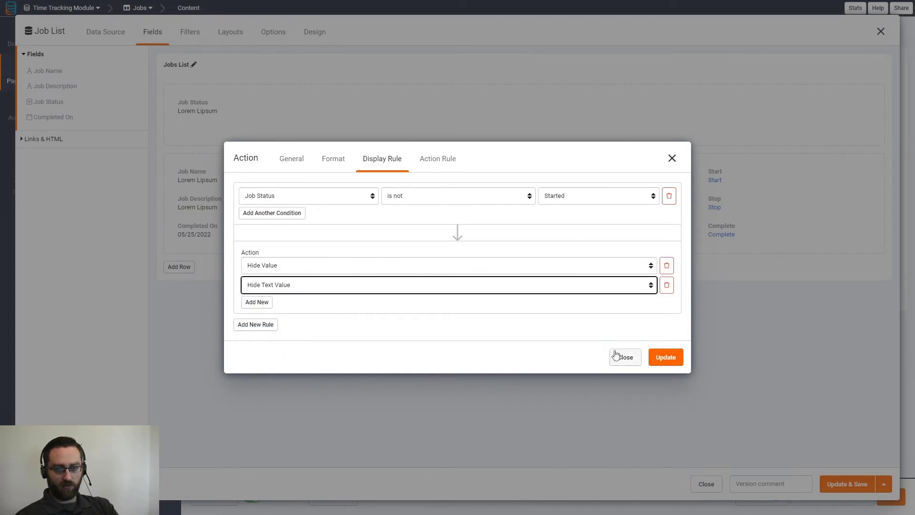
pyautogui.click(659, 359)
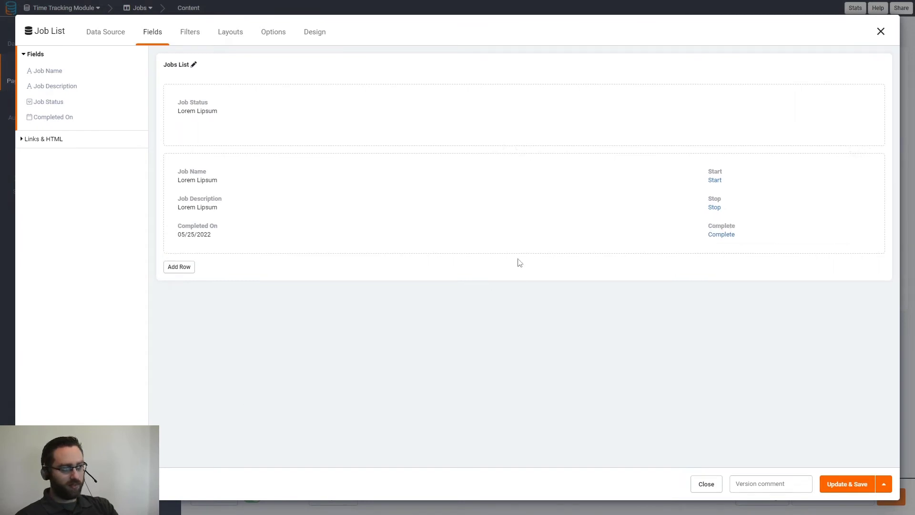
# Step: On the Complete action, add a display rule with the condition Job Status is not Stopped
pyautogui.click(760, 235)
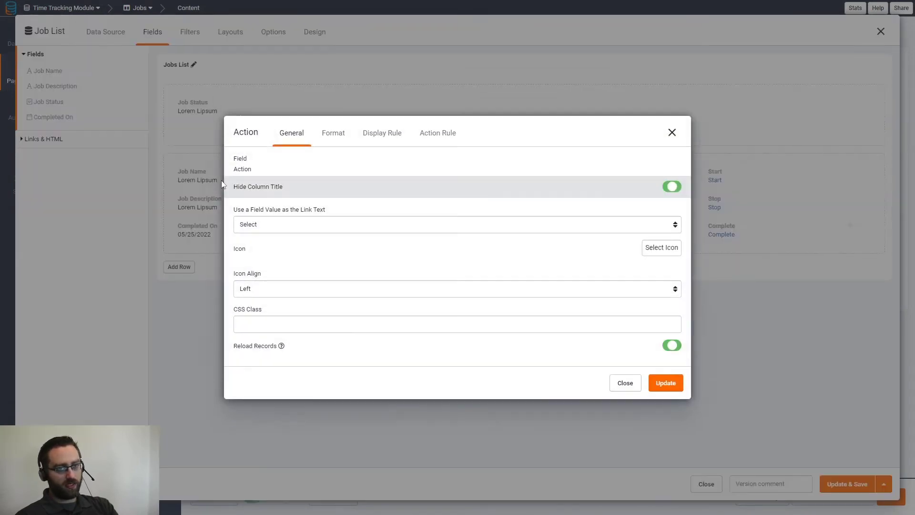
pyautogui.click(380, 137)
pyautogui.click(262, 224)
pyautogui.click(289, 233)
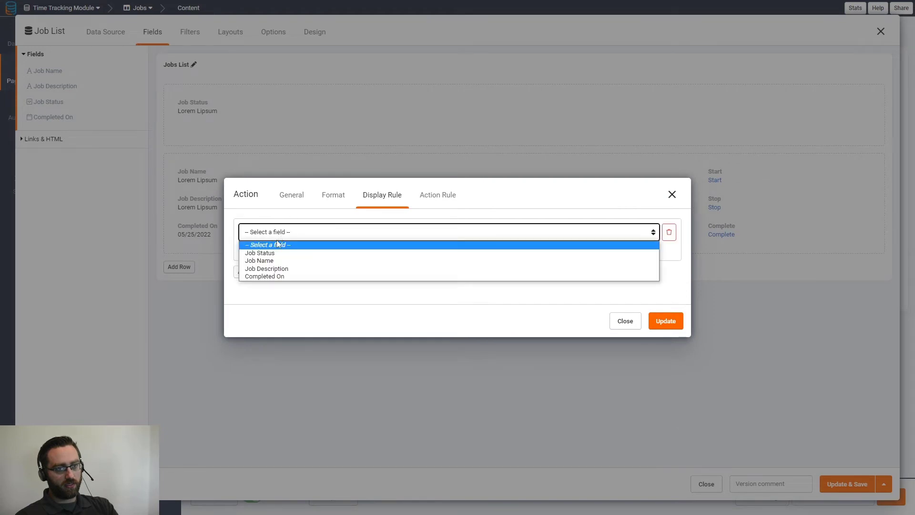
pyautogui.click(278, 253)
pyautogui.click(467, 234)
pyautogui.click(468, 258)
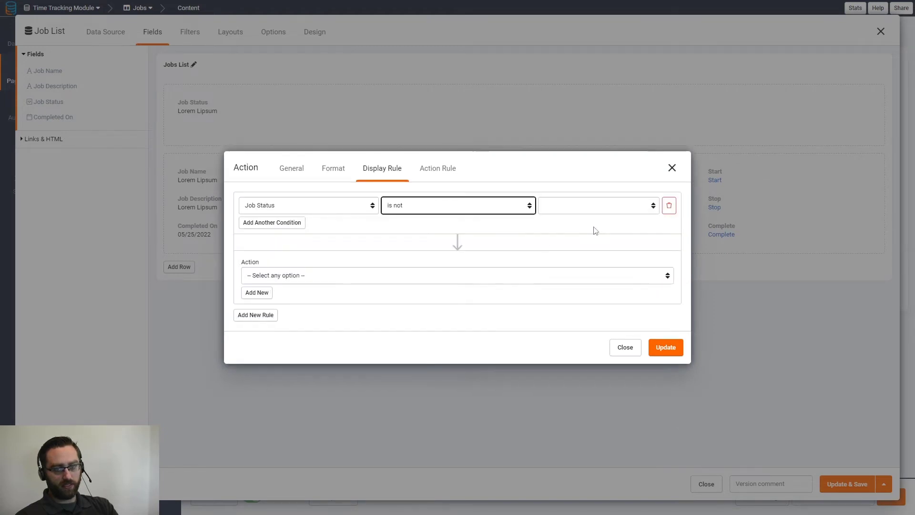
pyautogui.click(596, 205)
pyautogui.click(560, 228)
pyautogui.click(562, 206)
pyautogui.click(560, 236)
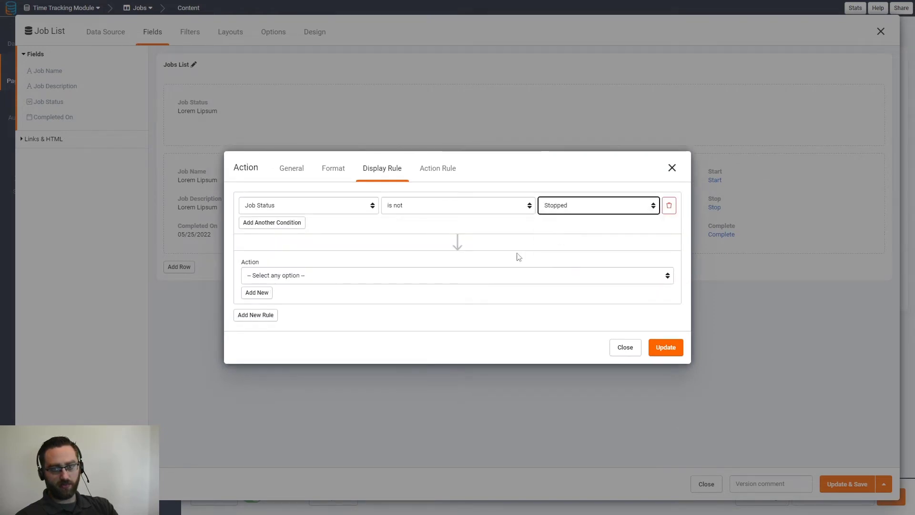
# Step: Set the Complete rule's actions to Hide Value and Hide Text Value and apply it
pyautogui.click(275, 279)
pyautogui.click(265, 327)
pyautogui.click(256, 293)
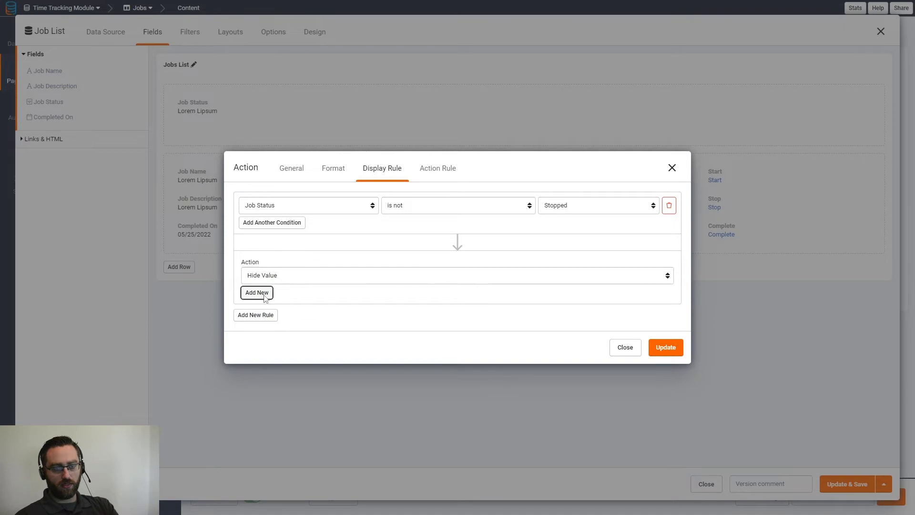
pyautogui.click(278, 288)
pyautogui.click(281, 345)
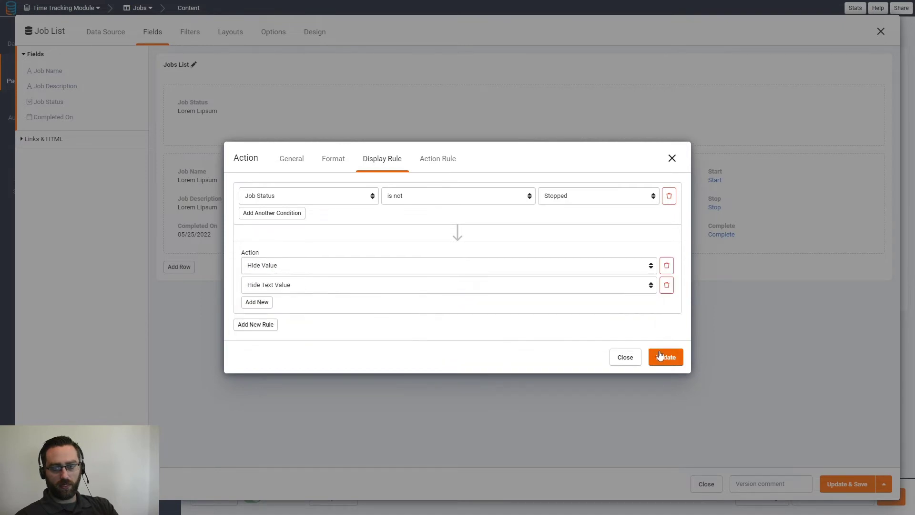
pyautogui.click(665, 357)
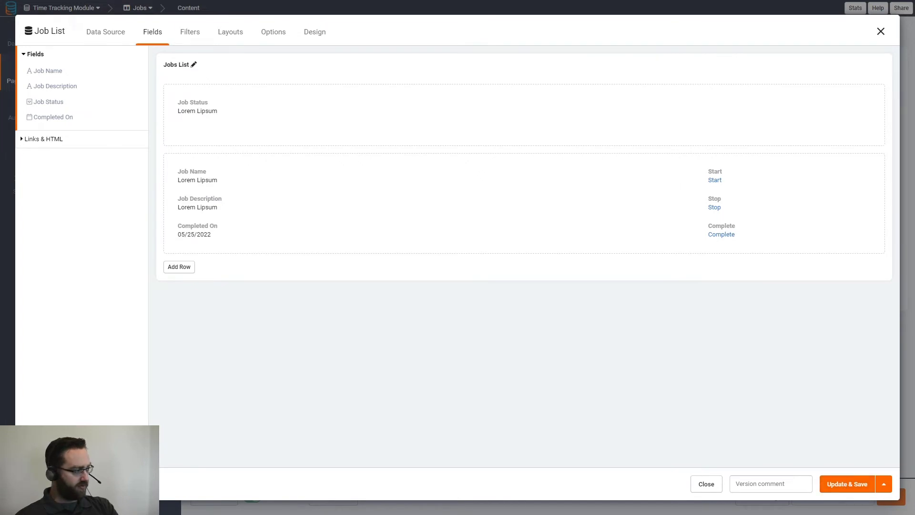
# Step: Save the Job List component and preview the Jobs page
pyautogui.click(847, 482)
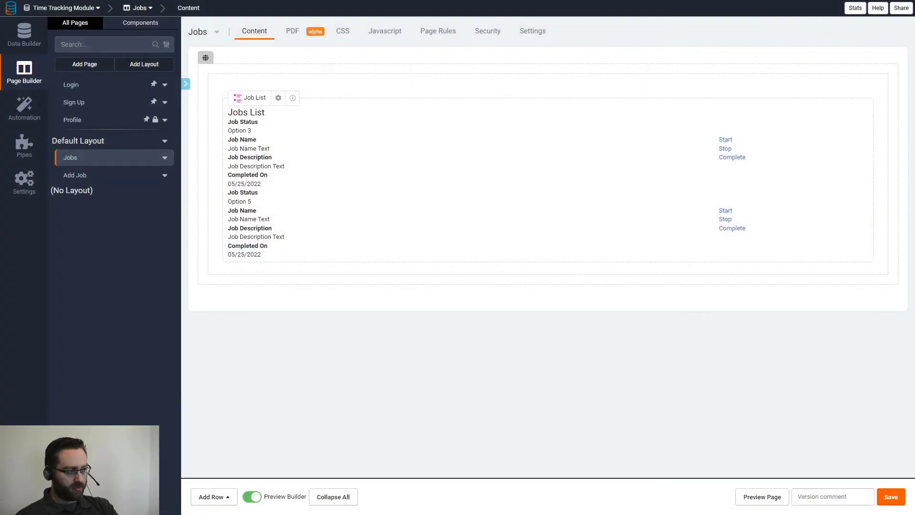
pyautogui.click(749, 498)
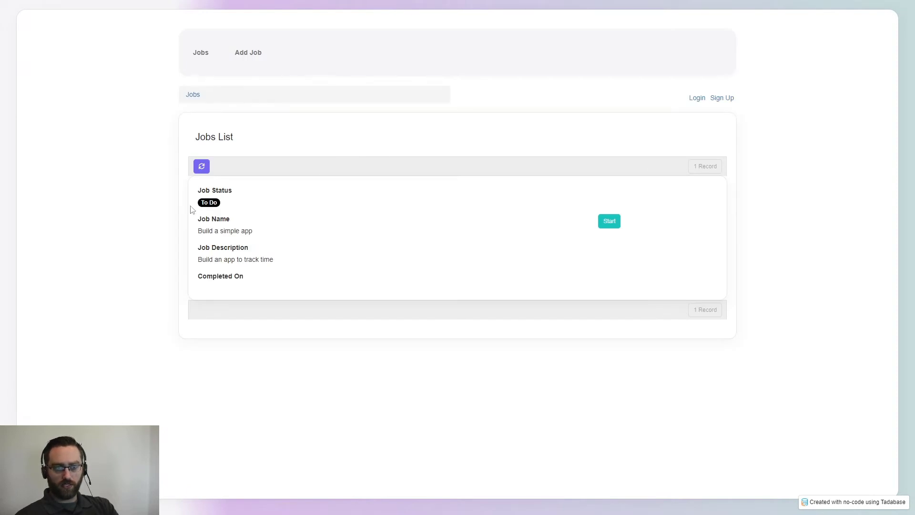
# Step: Test the Start, Stop and Complete buttons on the job record and inspect its Completed On field
pyautogui.click(610, 221)
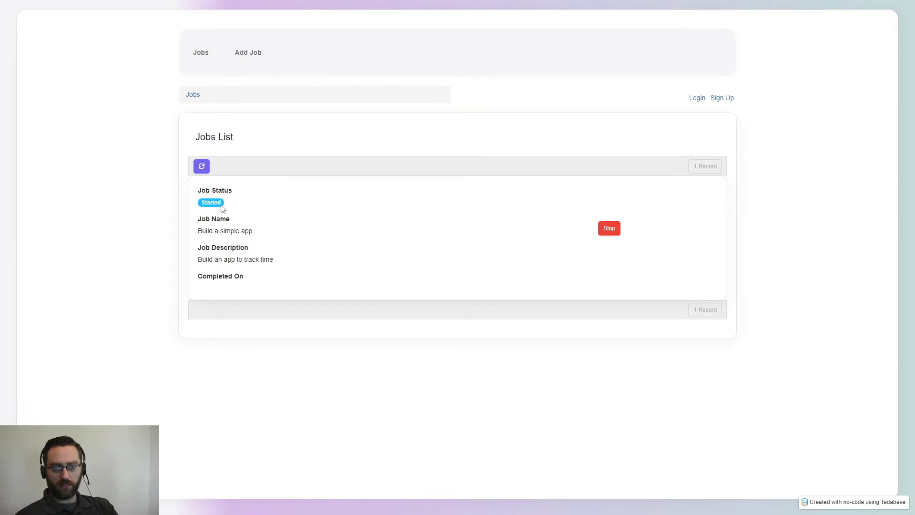
pyautogui.click(610, 231)
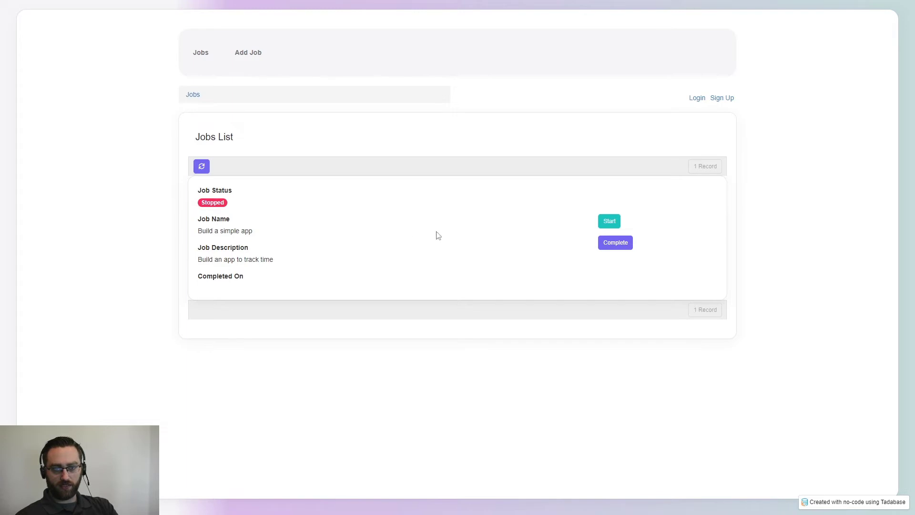
pyautogui.click(610, 246)
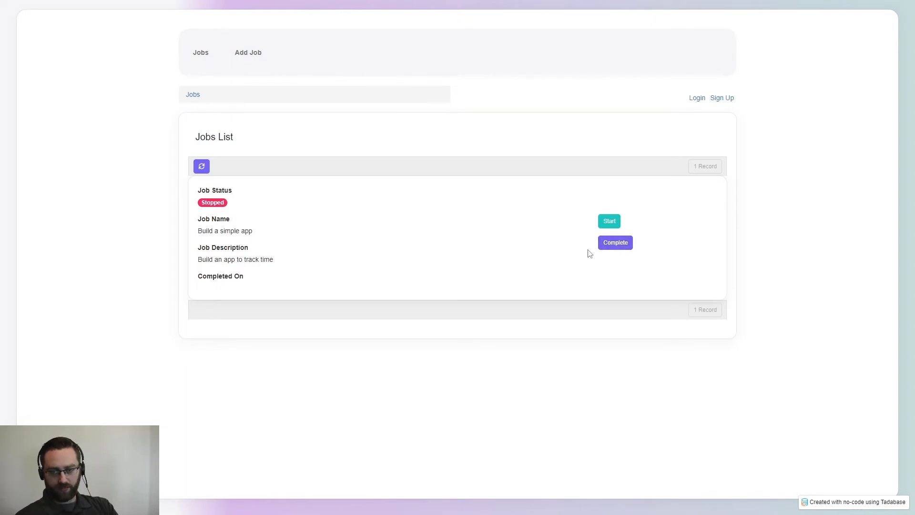
pyautogui.click(604, 224)
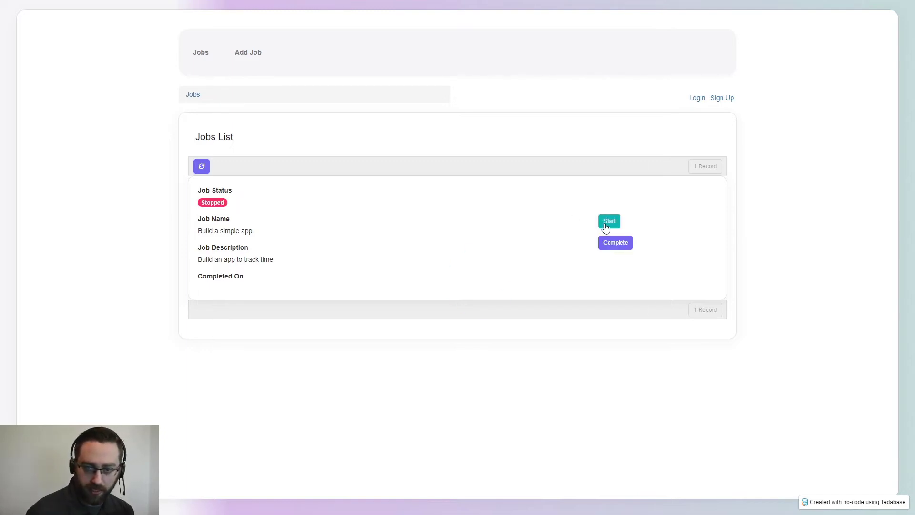
pyautogui.click(608, 244)
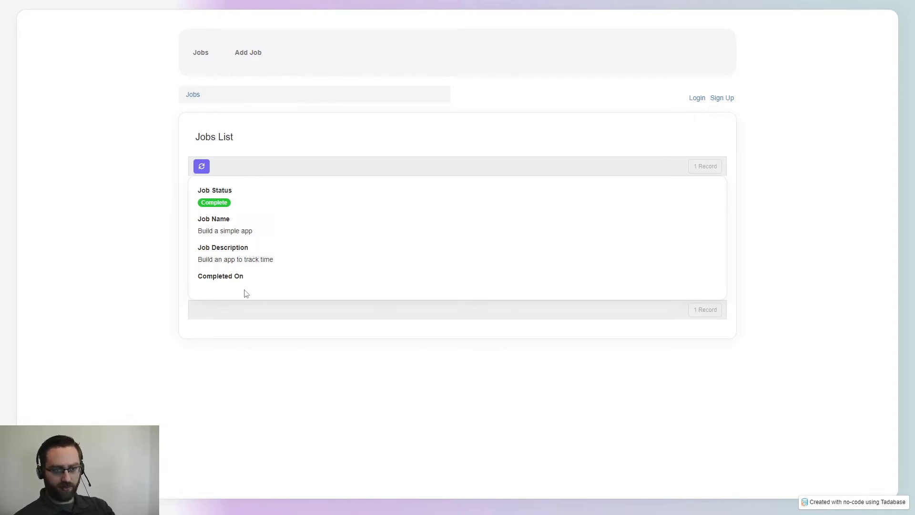
pyautogui.moveTo(198, 279); pyautogui.dragTo(264, 301)
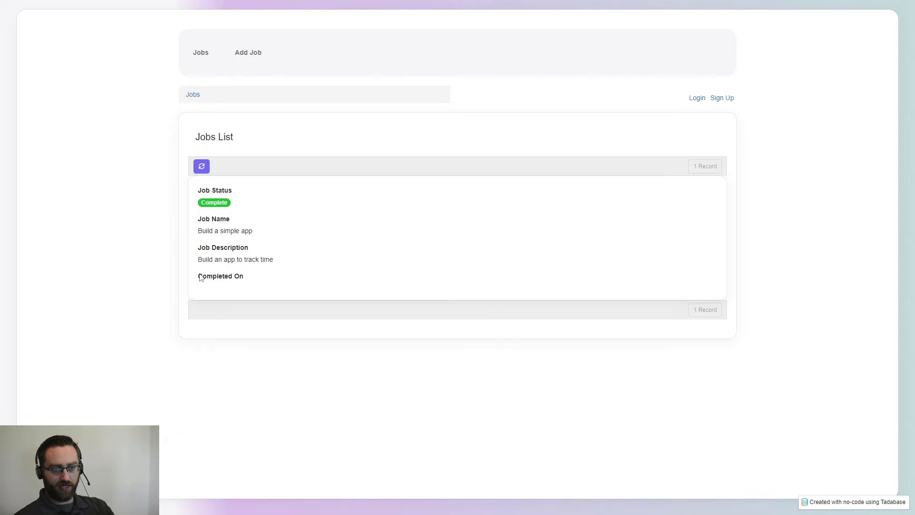
pyautogui.moveTo(198, 277); pyautogui.dragTo(254, 292)
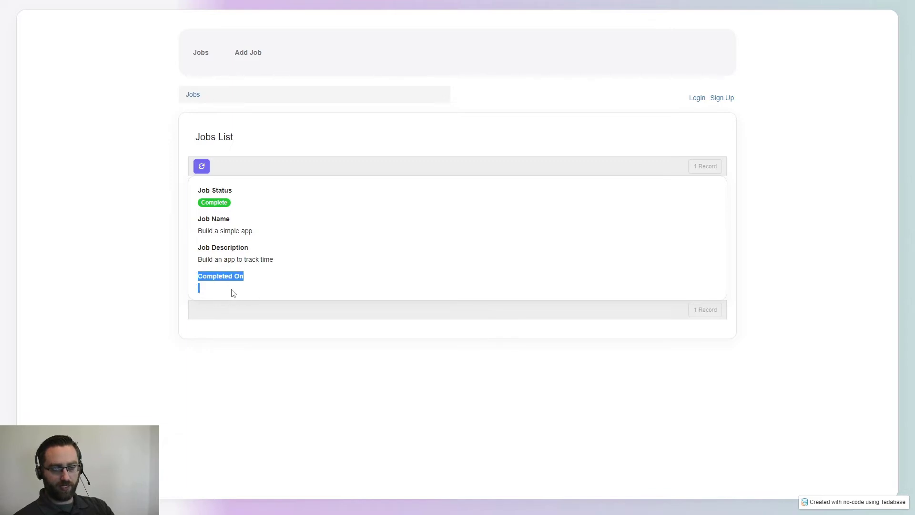
pyautogui.click(252, 298)
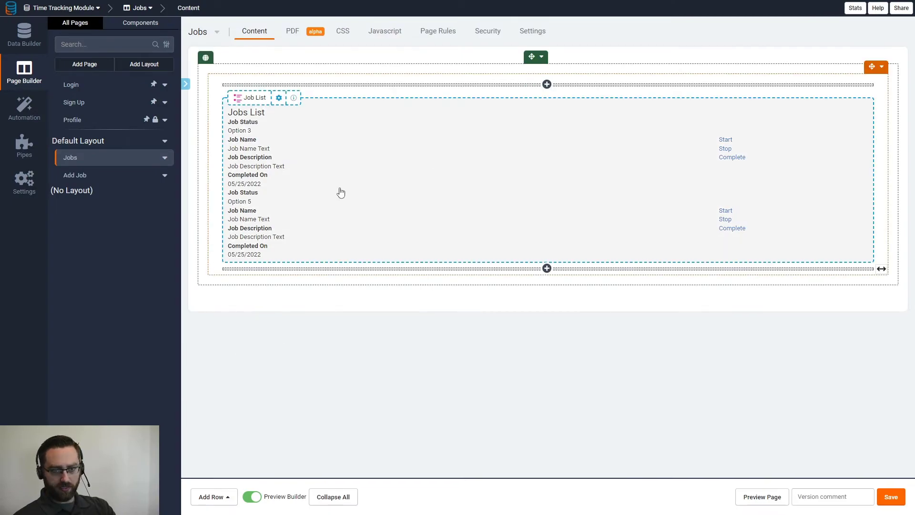
# Step: Open the action rule settings of the Complete action in the Job List component
pyautogui.click(340, 191)
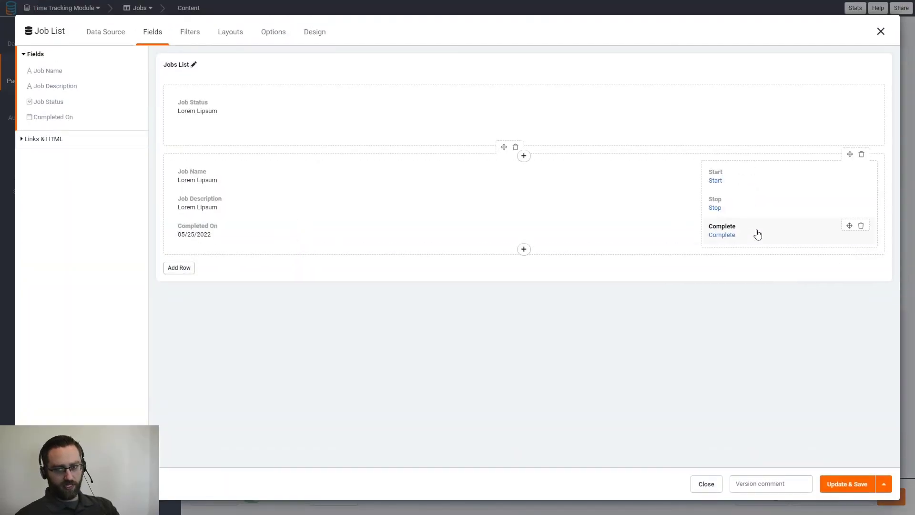
pyautogui.click(756, 231)
pyautogui.click(436, 136)
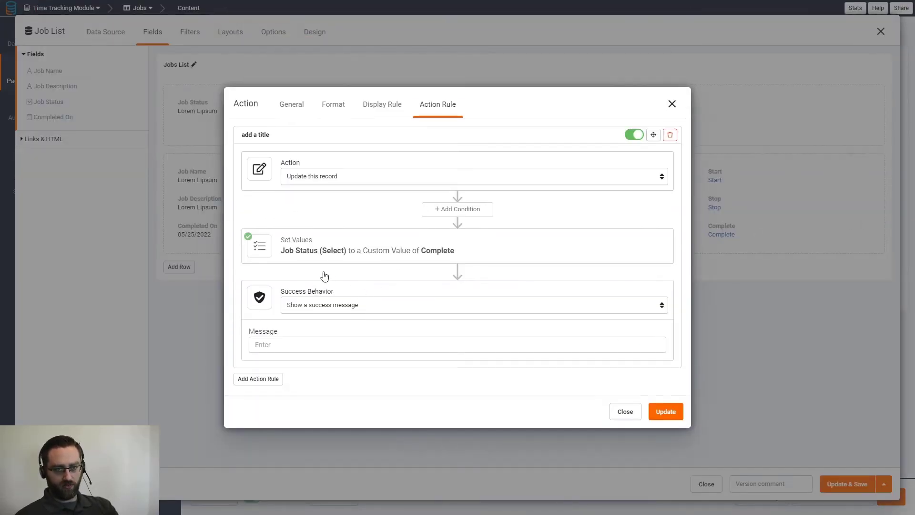
pyautogui.click(257, 384)
pyautogui.scroll(-3, 321, 363)
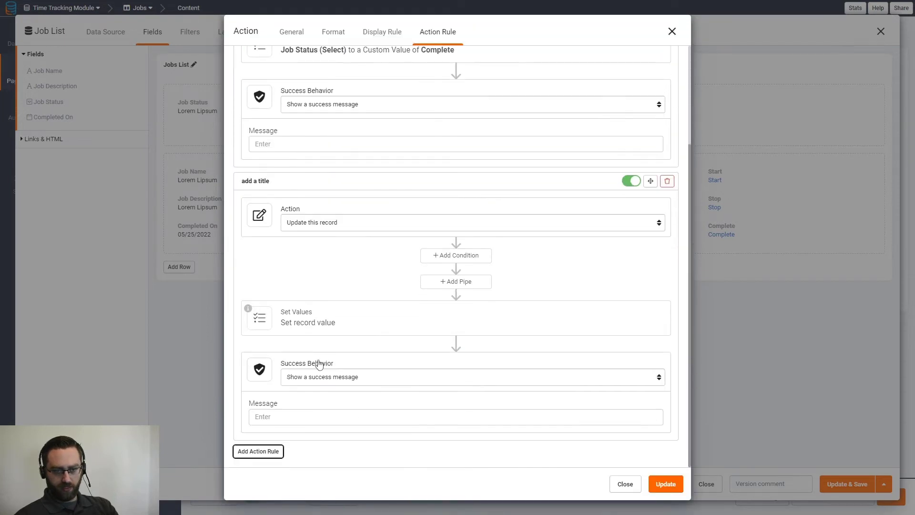
pyautogui.click(321, 333)
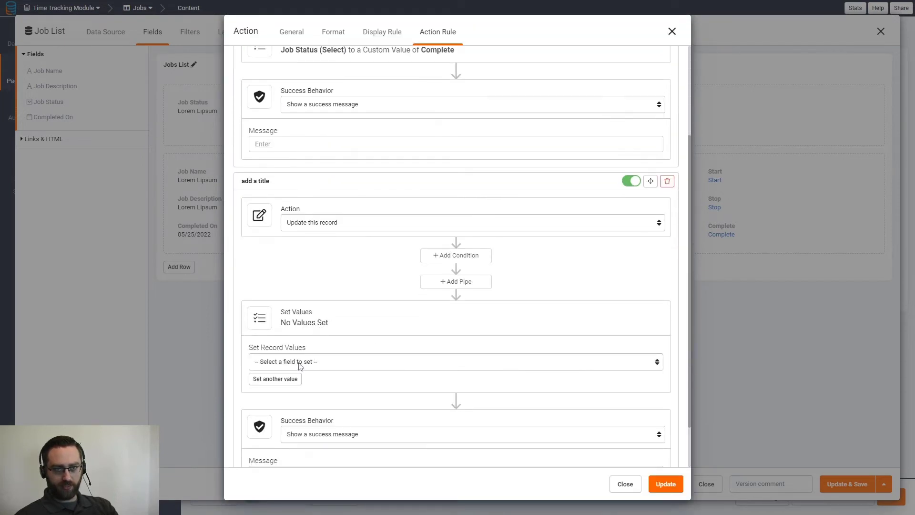
pyautogui.scroll(3, 310, 333)
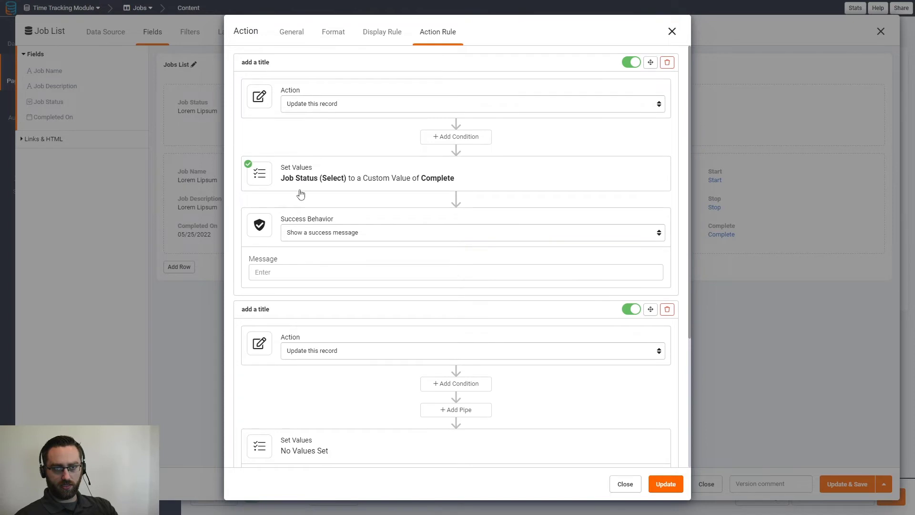
pyautogui.click(667, 310)
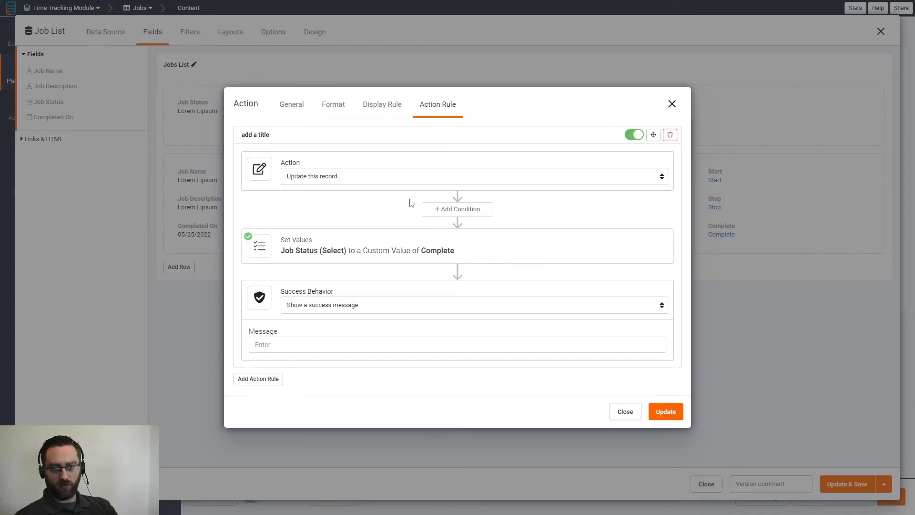
# Step: Extend the Complete action rule to also set Completed On (Date) to Current Date, and apply the change
pyautogui.click(493, 256)
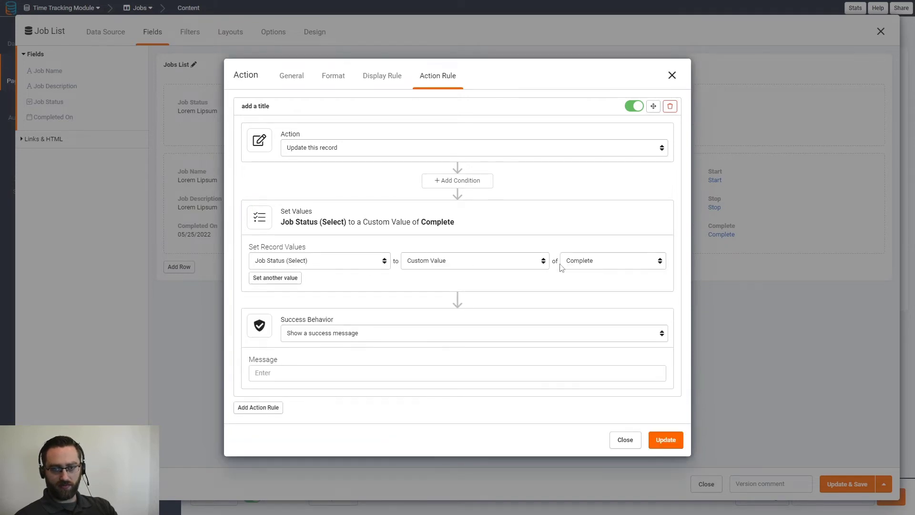
pyautogui.click(275, 278)
pyautogui.click(322, 276)
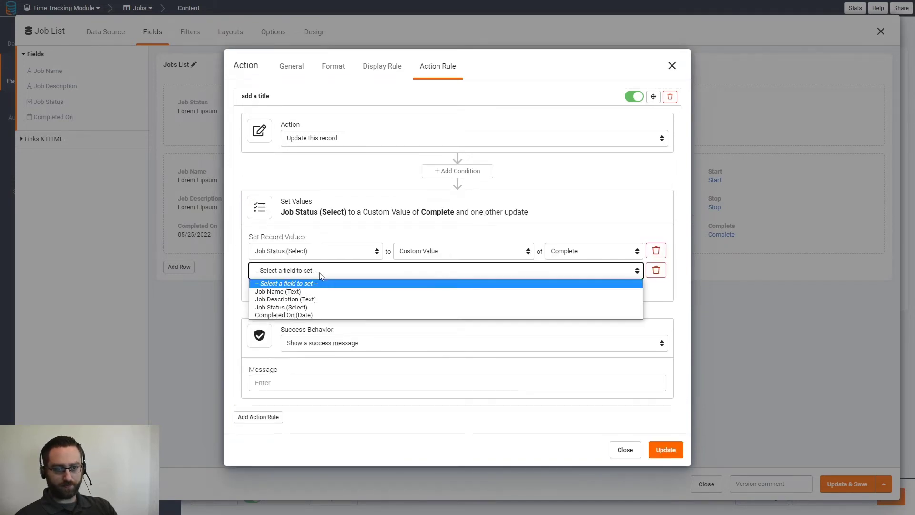
pyautogui.click(291, 315)
pyautogui.click(429, 270)
pyautogui.click(410, 317)
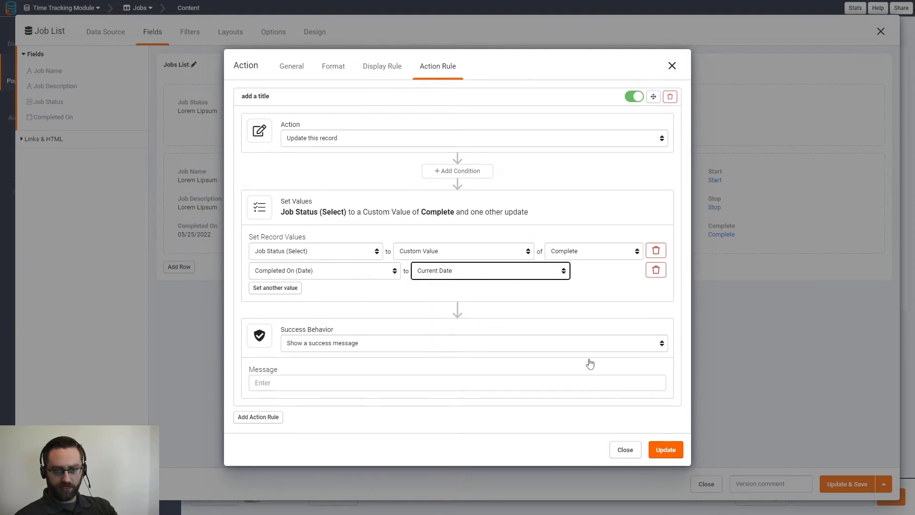
pyautogui.click(666, 450)
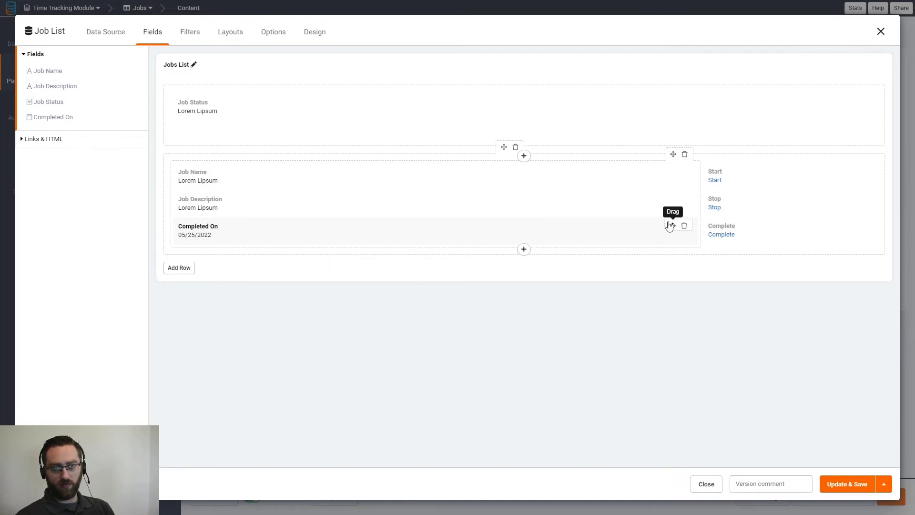
# Step: Turn on Hide Empty Fields in the Job List options and save the component
pyautogui.moveTo(673, 226); pyautogui.dragTo(497, 238)
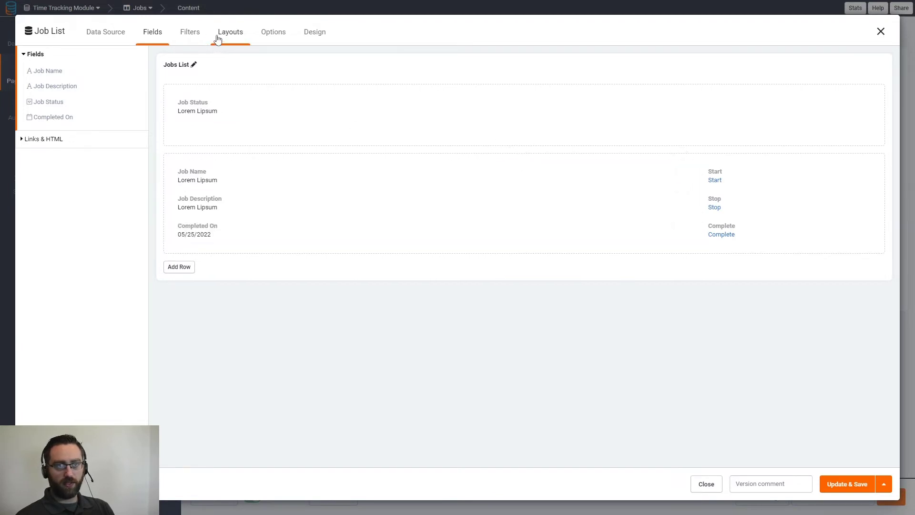
pyautogui.click(274, 34)
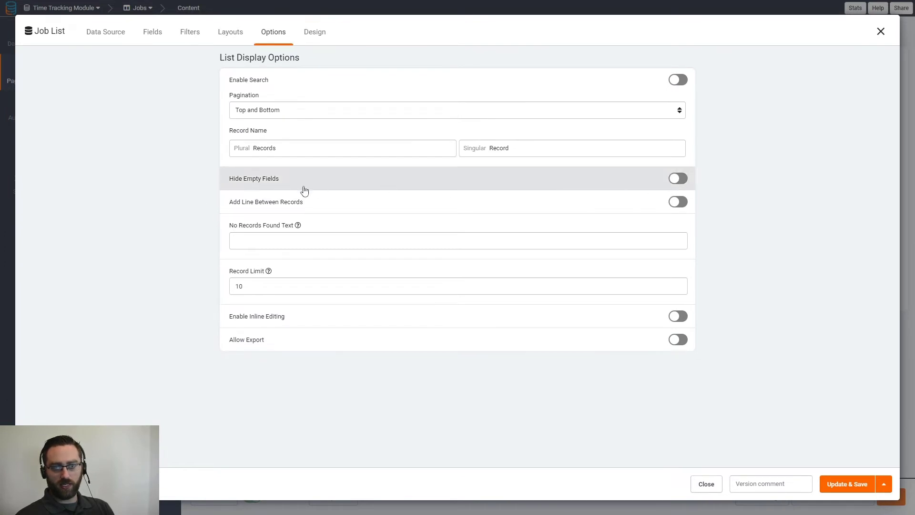
pyautogui.click(680, 183)
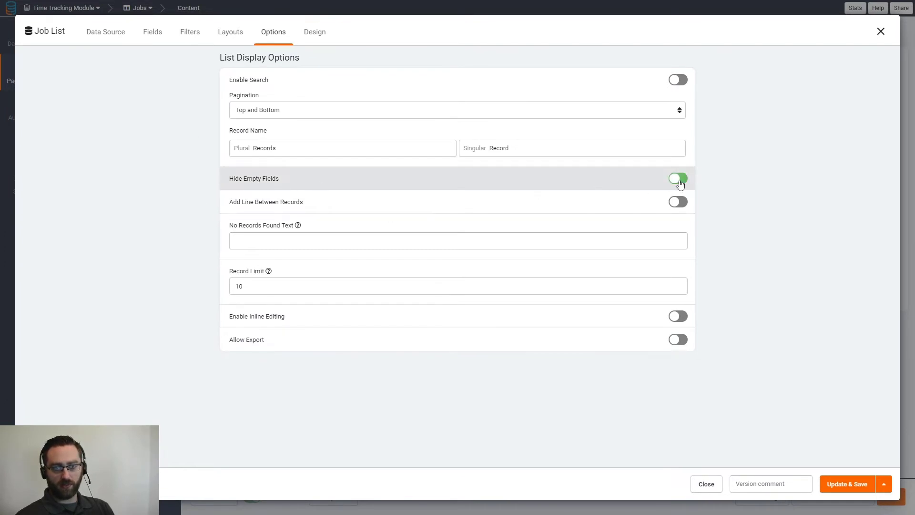
pyautogui.click(838, 484)
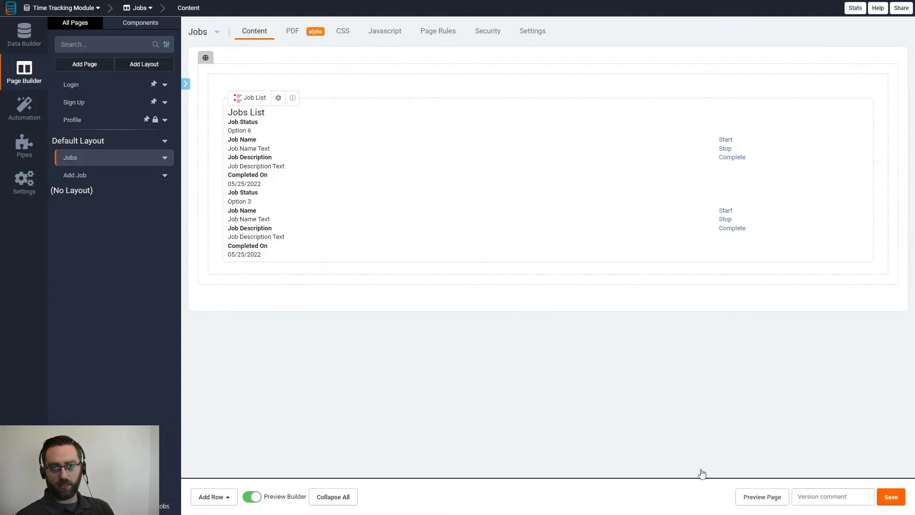
# Step: Preview the page and add a job named Test Job with the description Test Job Description
pyautogui.click(753, 499)
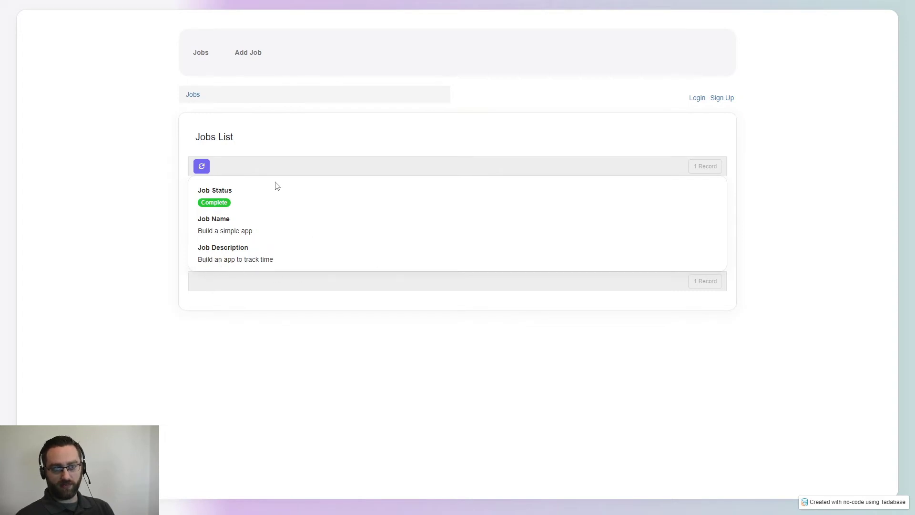
pyautogui.click(248, 56)
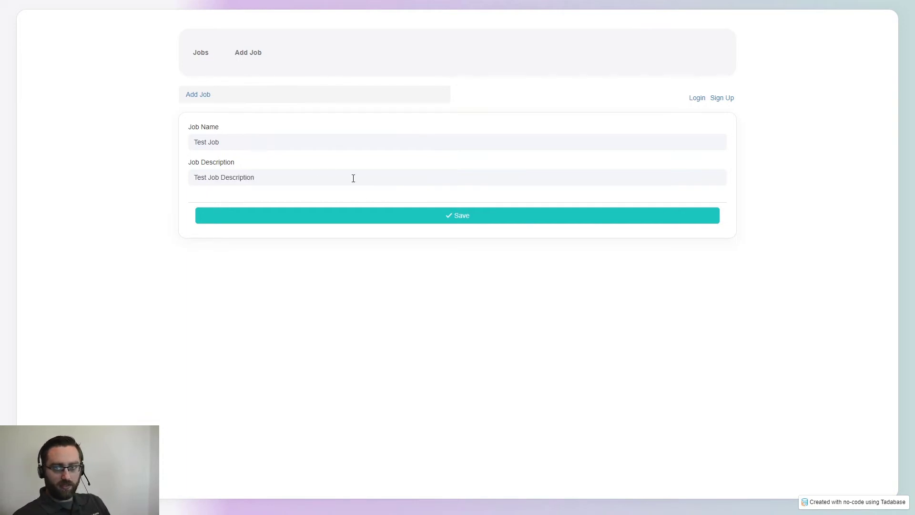
pyautogui.click(379, 217)
pyautogui.click(201, 55)
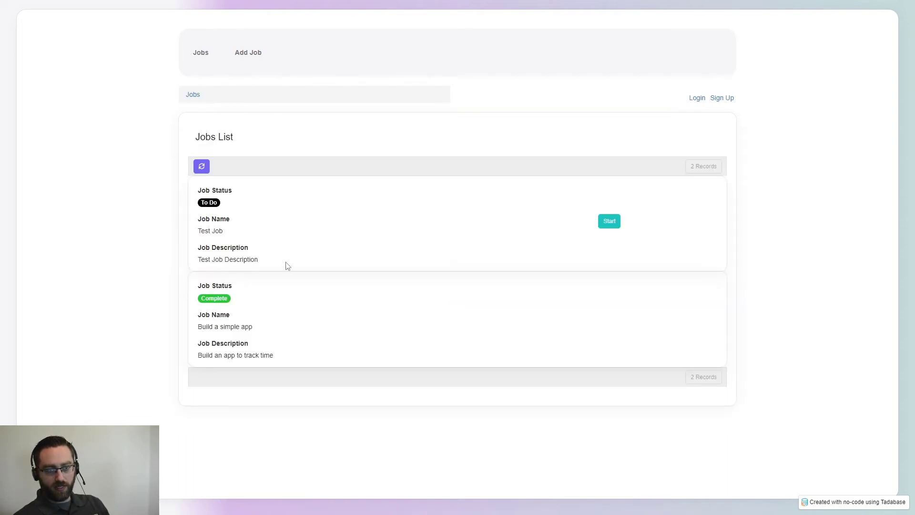
# Step: Start and complete the Test Job, then examine its status, name, description and Completed On date
pyautogui.click(610, 222)
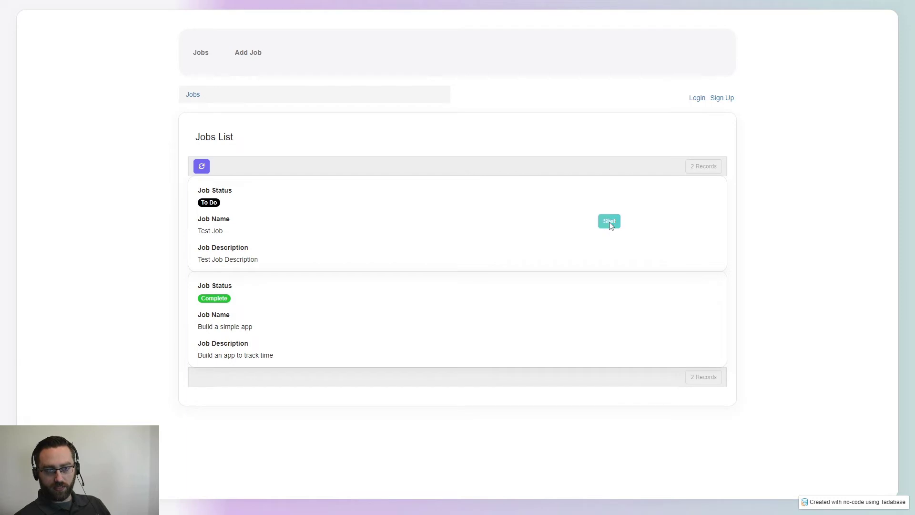
pyautogui.click(615, 247)
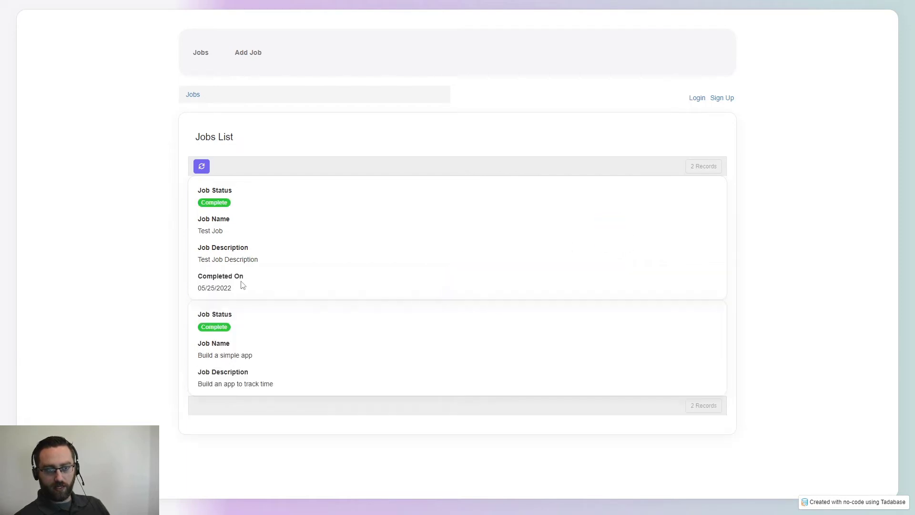
pyautogui.moveTo(234, 295); pyautogui.dragTo(199, 276)
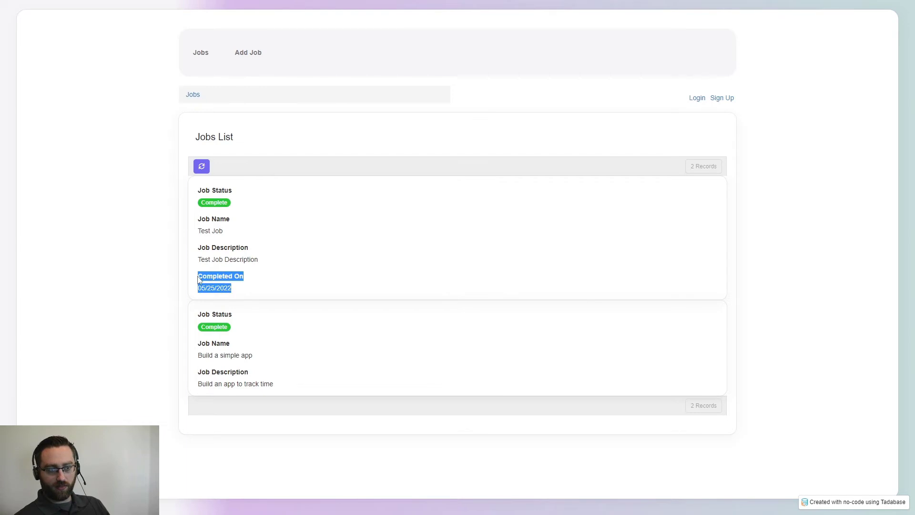
pyautogui.click(228, 193)
pyautogui.moveTo(232, 206); pyautogui.dragTo(198, 189)
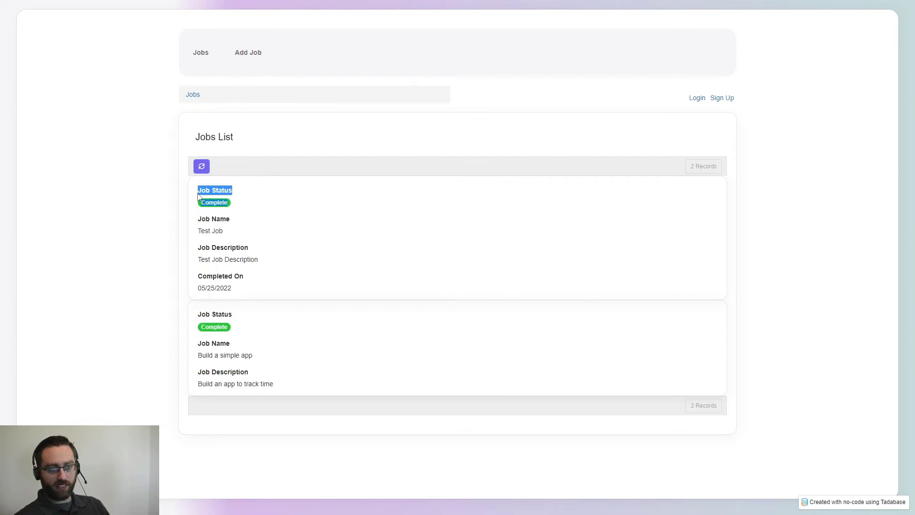
pyautogui.click(246, 205)
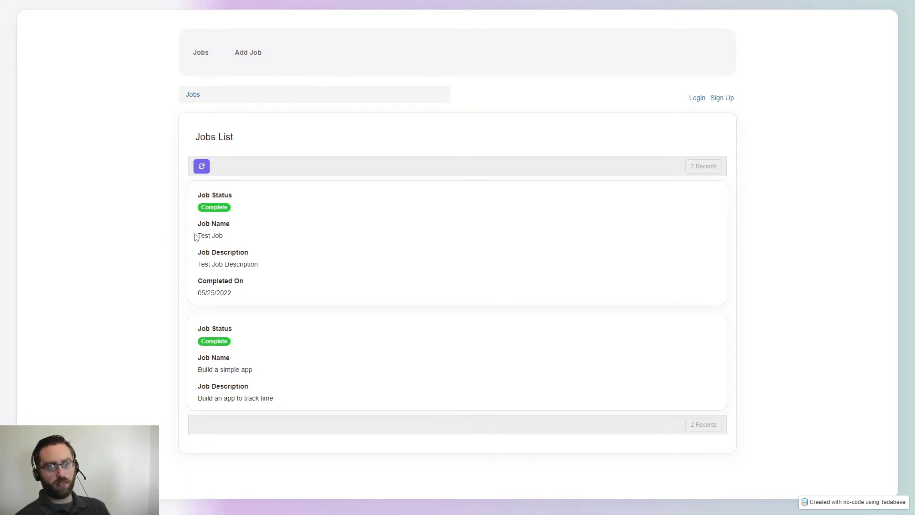
pyautogui.moveTo(201, 209); pyautogui.dragTo(226, 206)
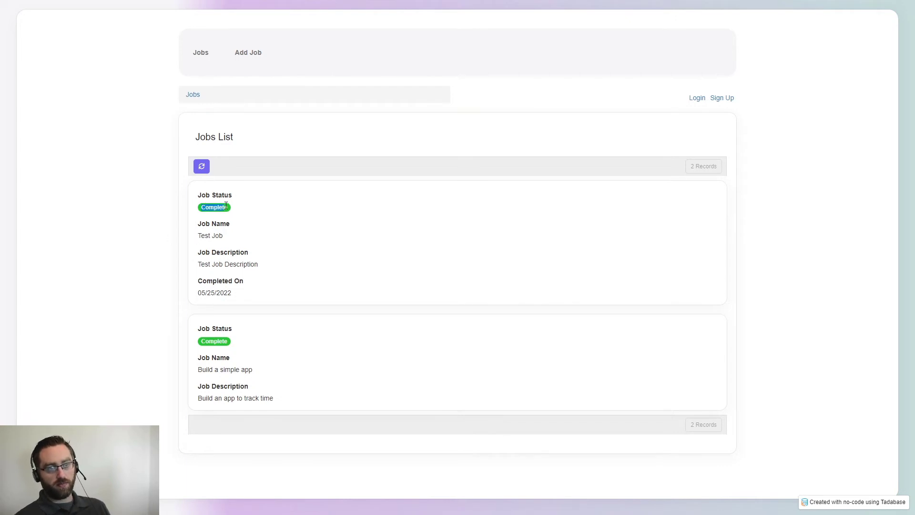
pyautogui.click(202, 238)
pyautogui.moveTo(201, 264); pyautogui.dragTo(260, 265)
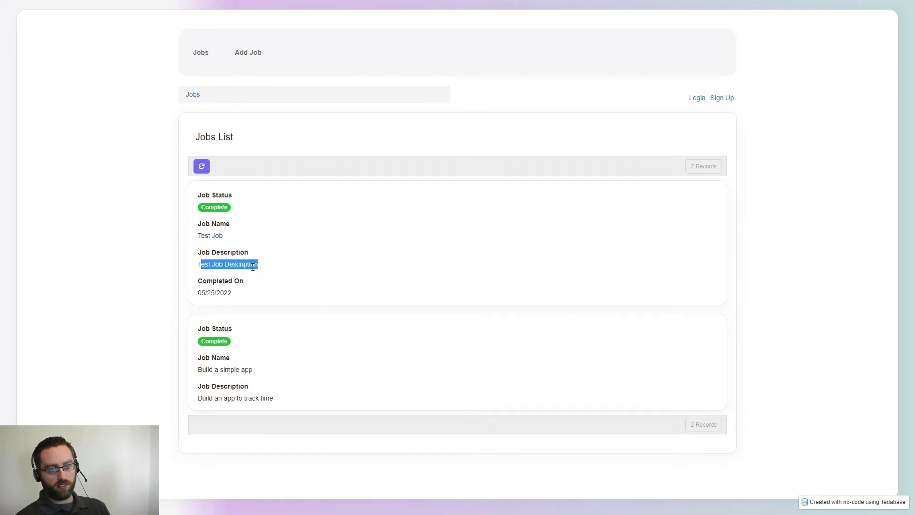
pyautogui.moveTo(238, 294); pyautogui.dragTo(211, 306)
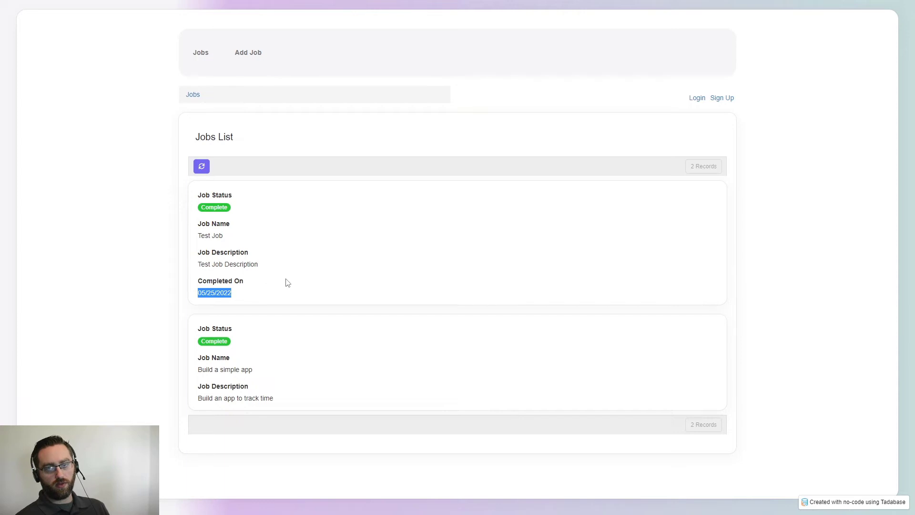
pyautogui.click(265, 300)
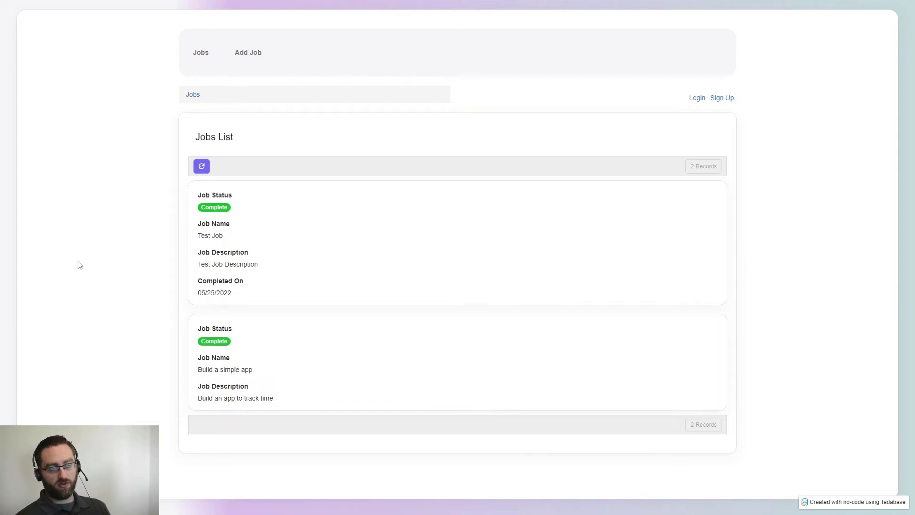
# Step: Add a Connection field to the Jobs table linking one Job to one User, named Completed By
pyautogui.hotkey('alt', 'Tab')
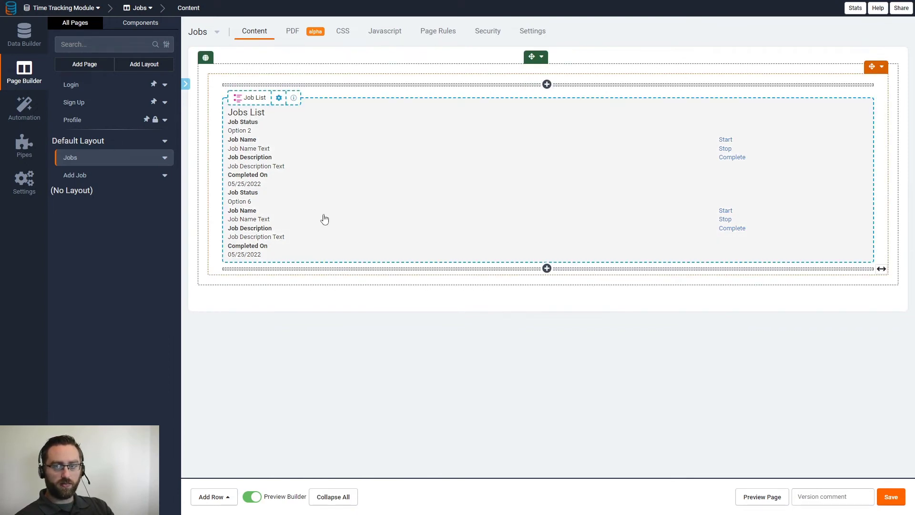
pyautogui.click(27, 42)
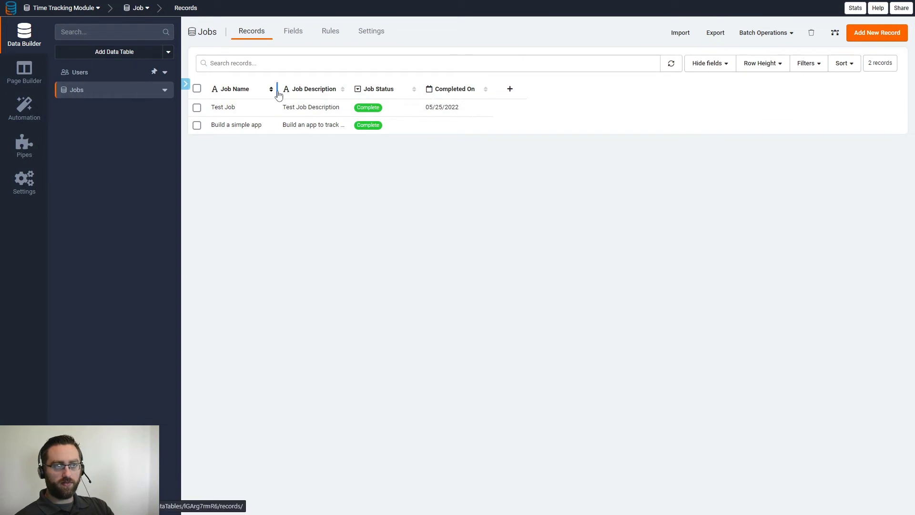
pyautogui.click(293, 30)
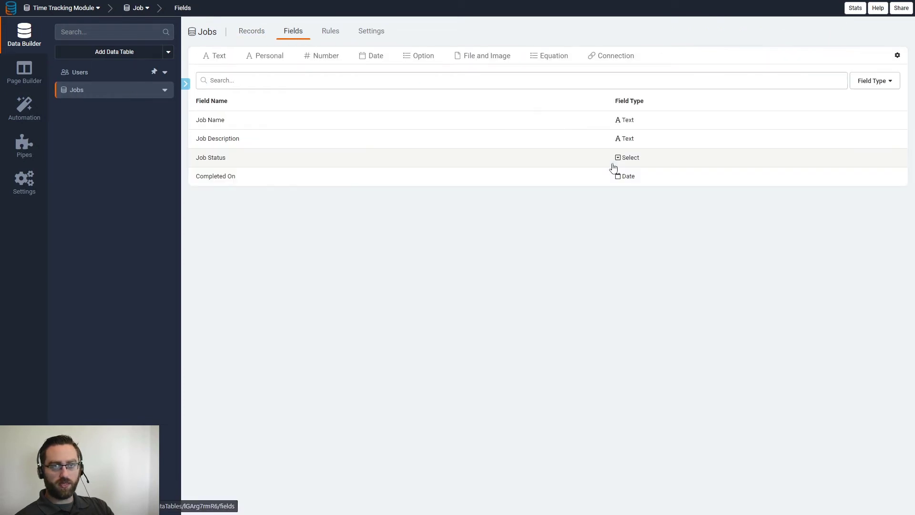
pyautogui.click(614, 55)
pyautogui.click(379, 72)
pyautogui.click(349, 92)
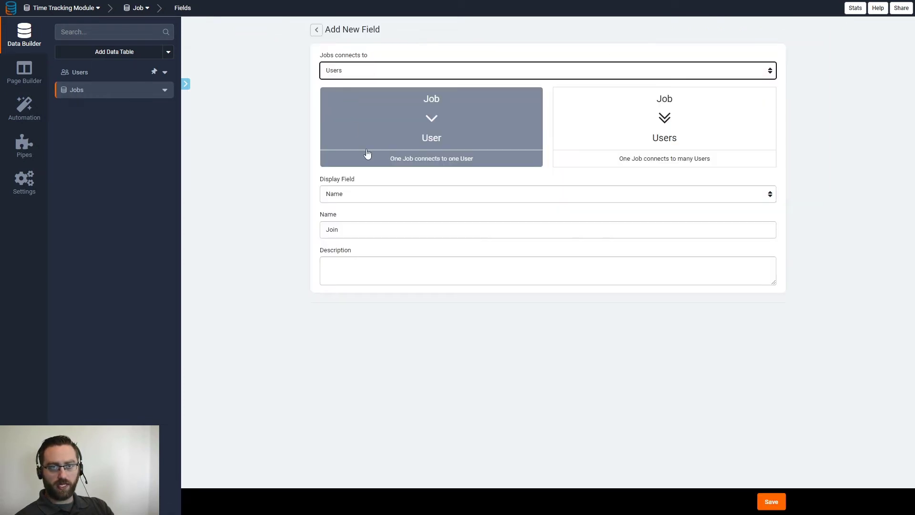
pyautogui.click(367, 128)
pyautogui.moveTo(344, 231); pyautogui.dragTo(300, 235)
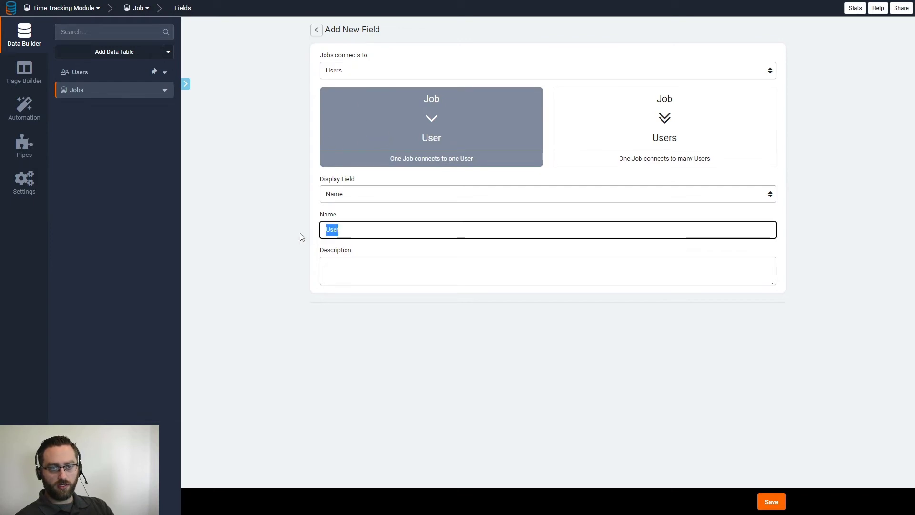
pyautogui.write('Completed ')
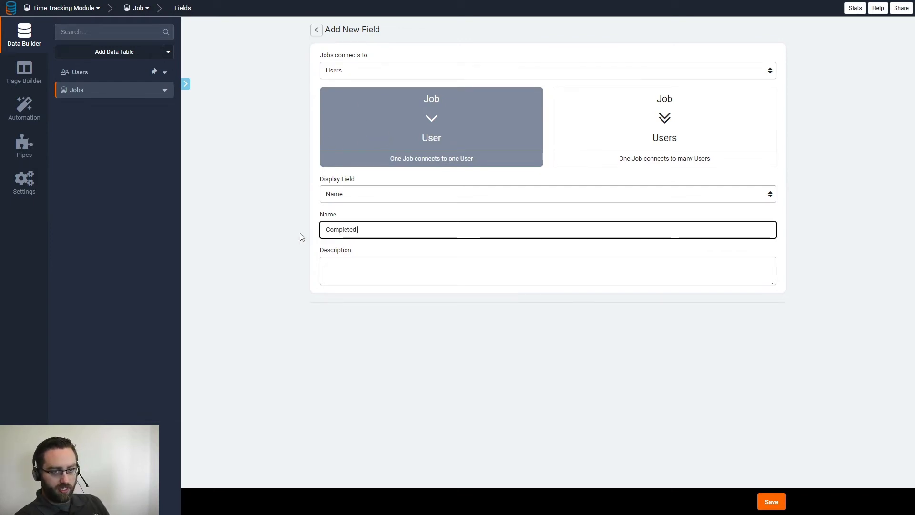
pyautogui.write('By')
pyautogui.click(772, 502)
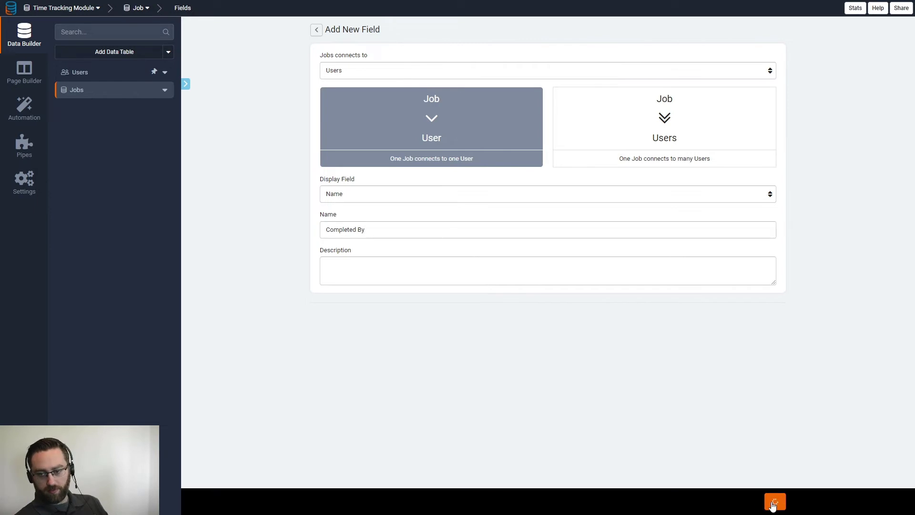
# Step: Extend the Complete button's action rule to also set Completed By to the Logged In User, then update and save the Job List
pyautogui.click(30, 82)
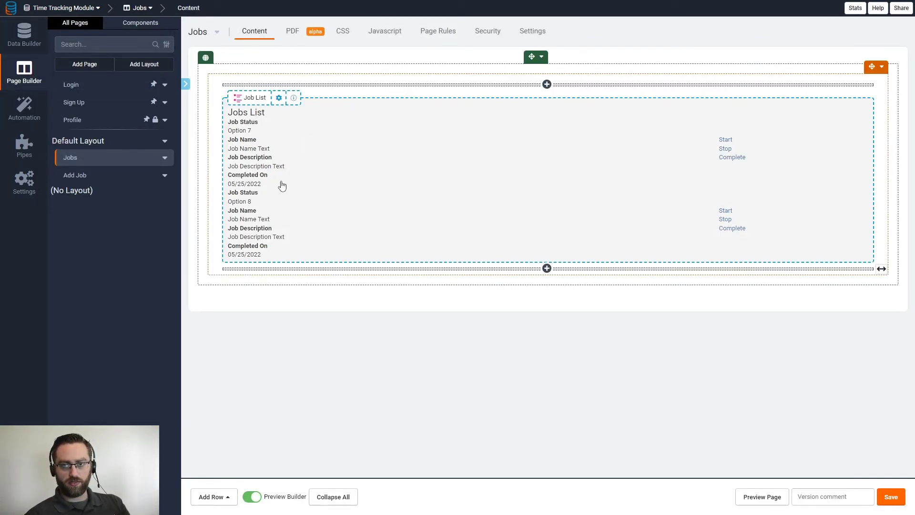
pyautogui.click(310, 210)
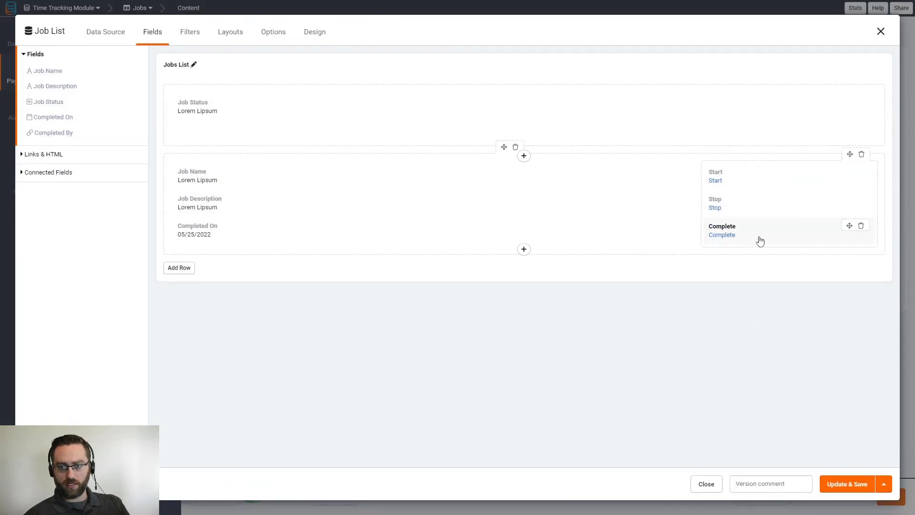
pyautogui.click(761, 241)
pyautogui.click(435, 133)
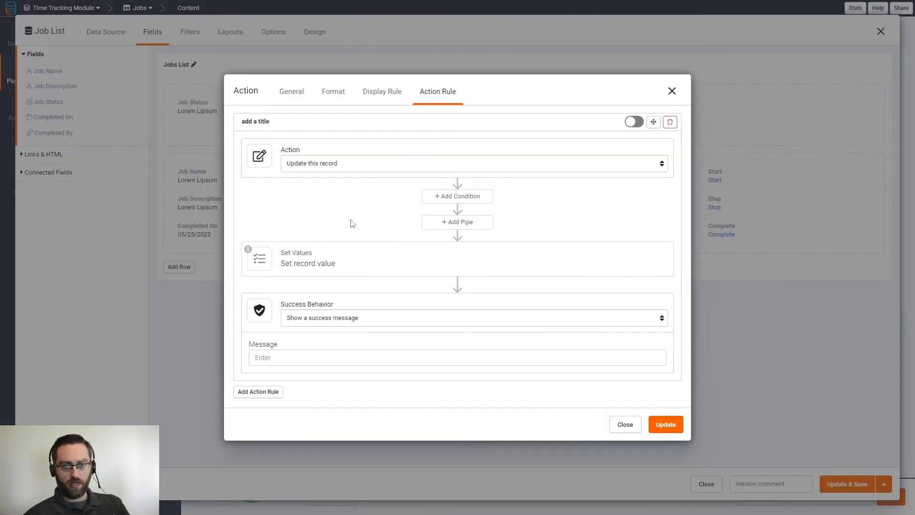
pyautogui.click(311, 243)
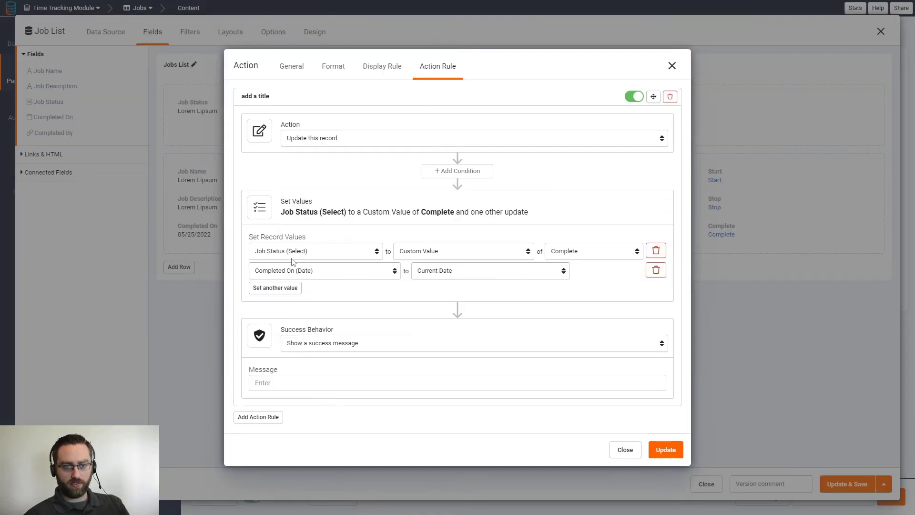
pyautogui.click(278, 288)
pyautogui.click(306, 281)
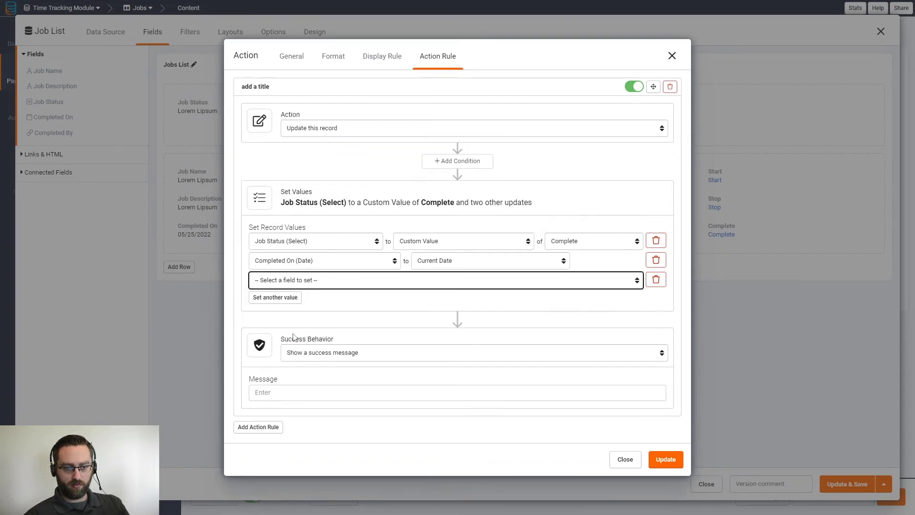
pyautogui.click(536, 281)
pyautogui.click(433, 334)
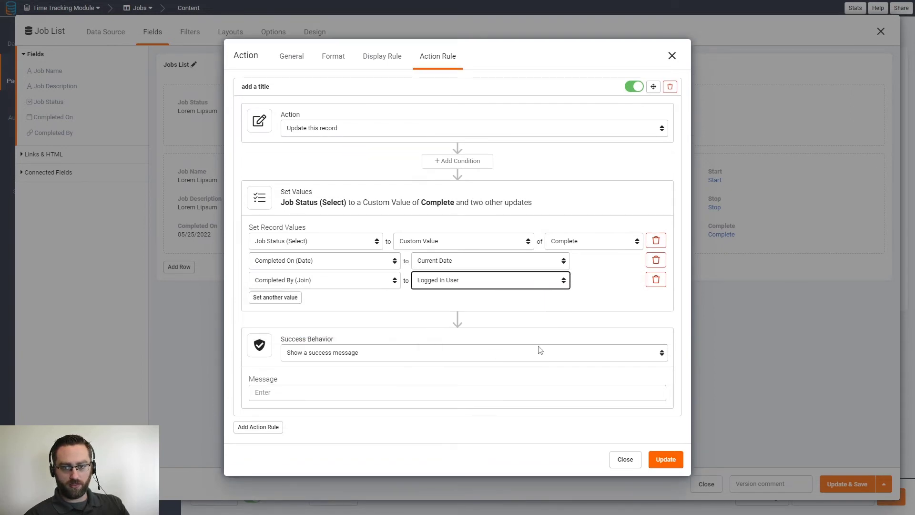
pyautogui.click(666, 461)
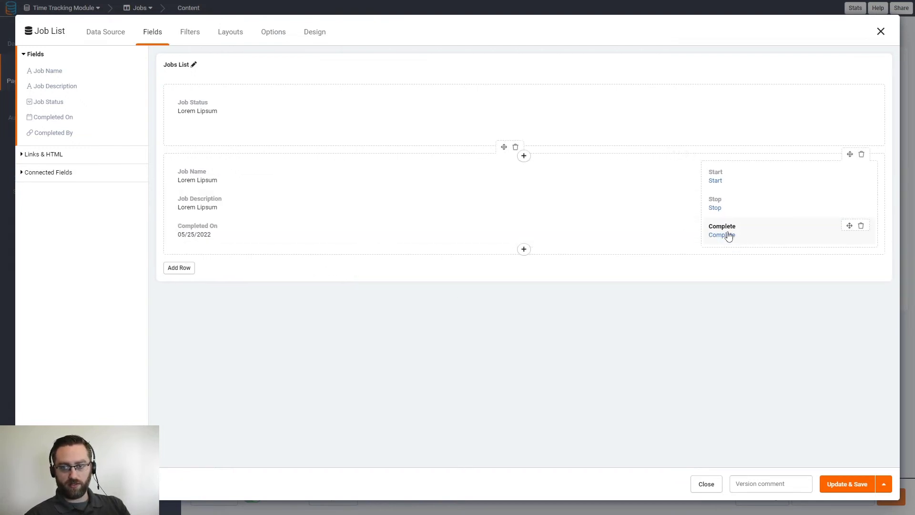
pyautogui.click(843, 487)
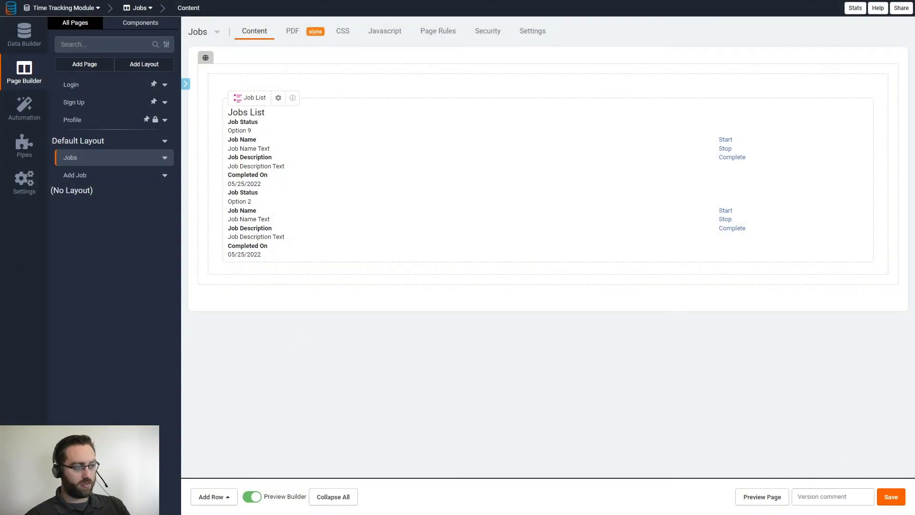
# Step: Create a new data table named Time Tracking
pyautogui.click(27, 39)
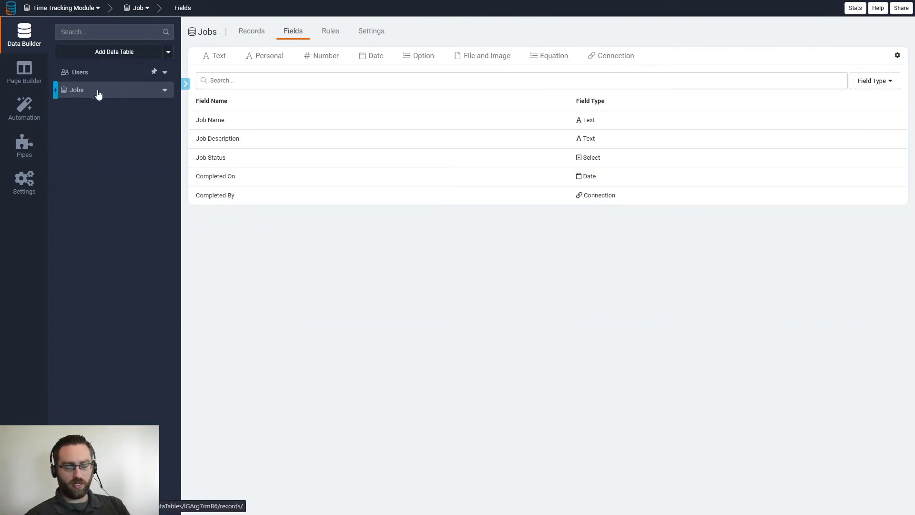
pyautogui.click(246, 35)
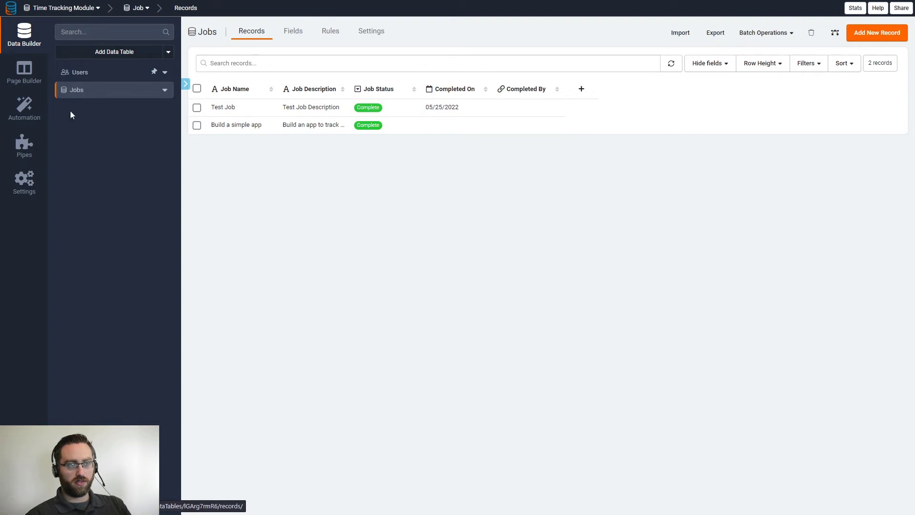
pyautogui.click(116, 55)
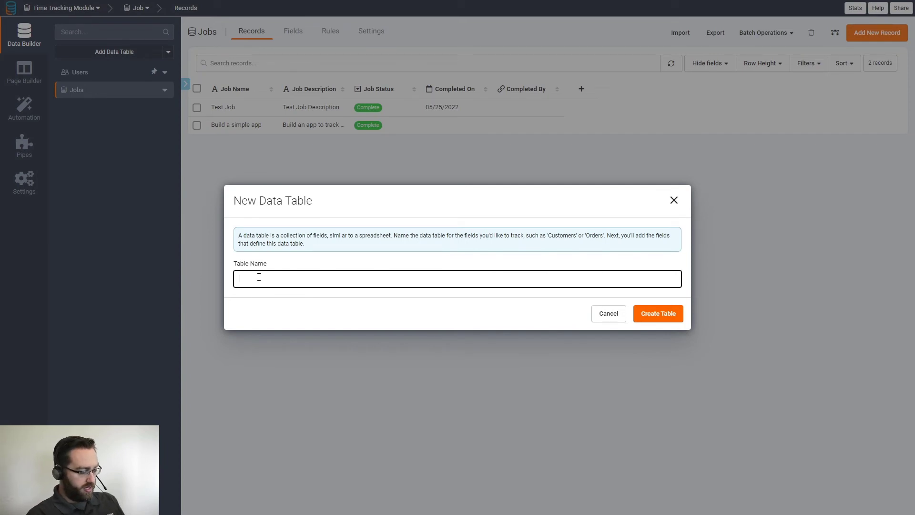
pyautogui.write('Time Tracking')
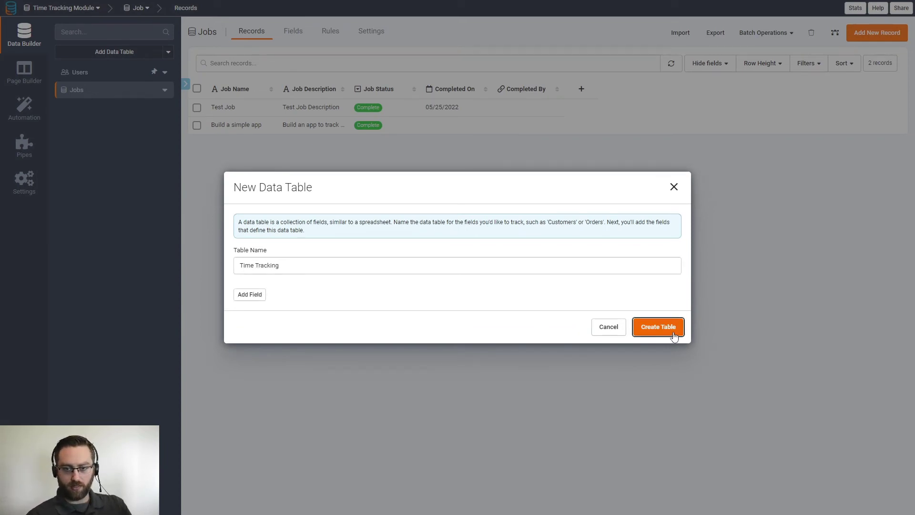
pyautogui.click(660, 327)
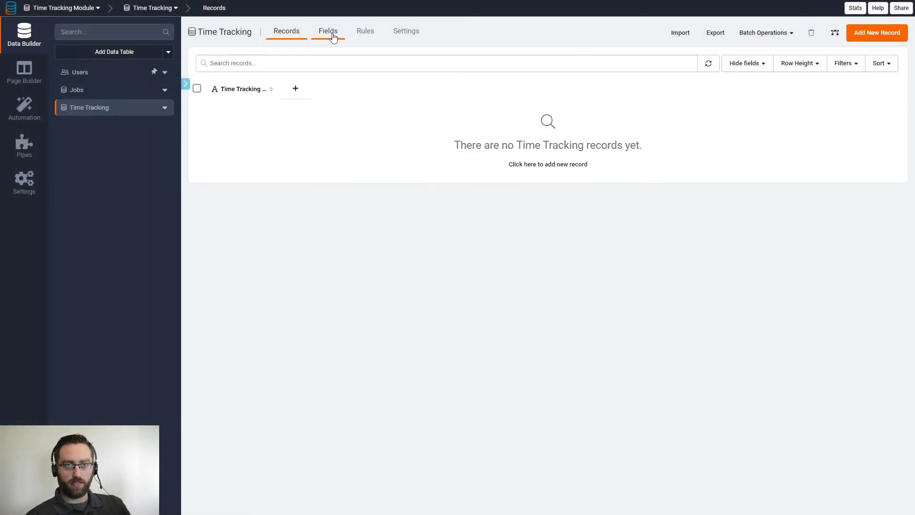
# Step: Add a Connection field to Time Tracking linking one Time Tracking record to one Job, named Job
pyautogui.click(335, 34)
pyautogui.click(613, 61)
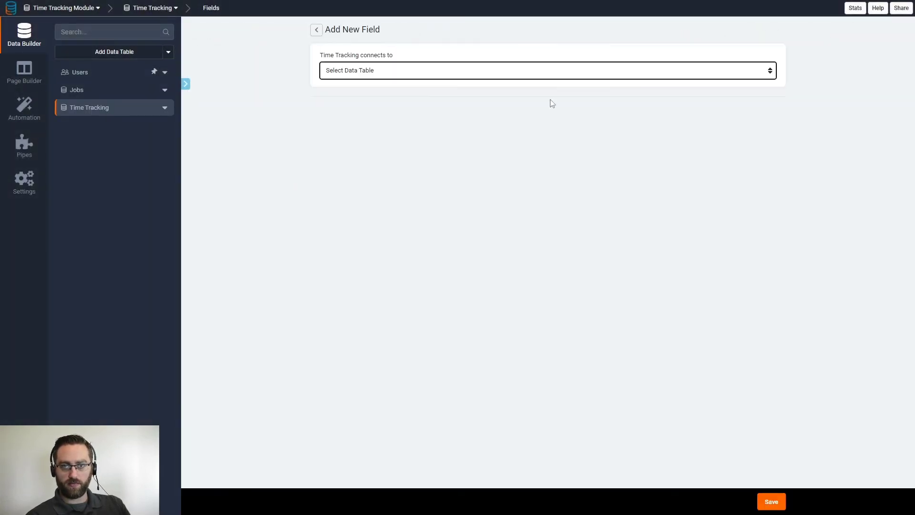
pyautogui.click(384, 72)
pyautogui.click(365, 97)
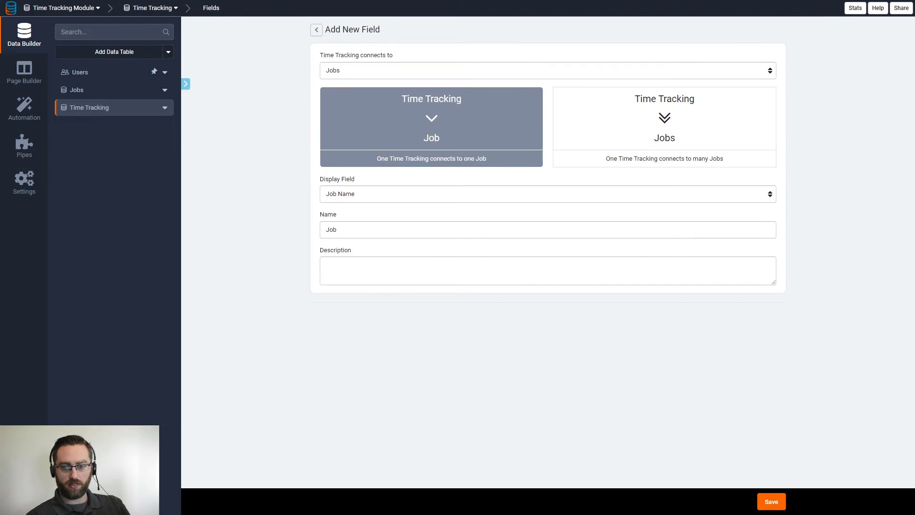
pyautogui.click(771, 501)
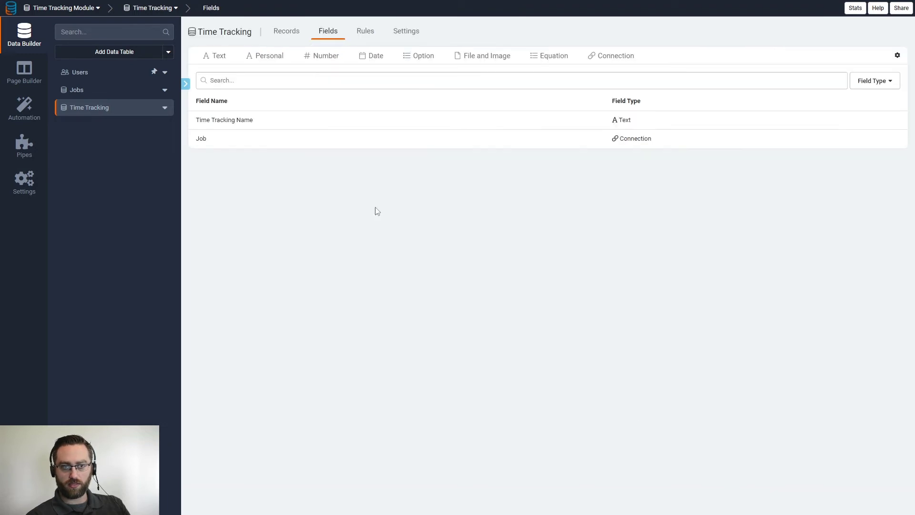
# Step: Delete the Time Tracking Name field from the Time Tracking table
pyautogui.click(467, 125)
pyautogui.click(334, 285)
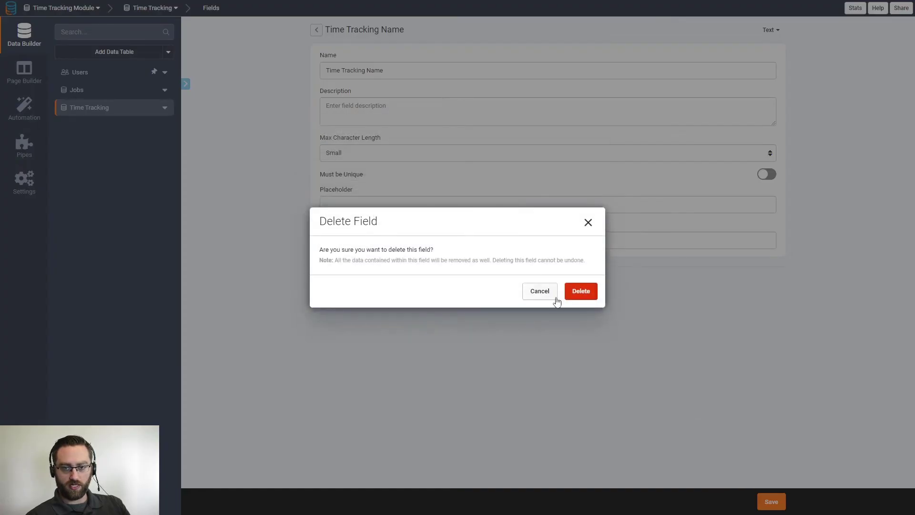
pyautogui.click(581, 275)
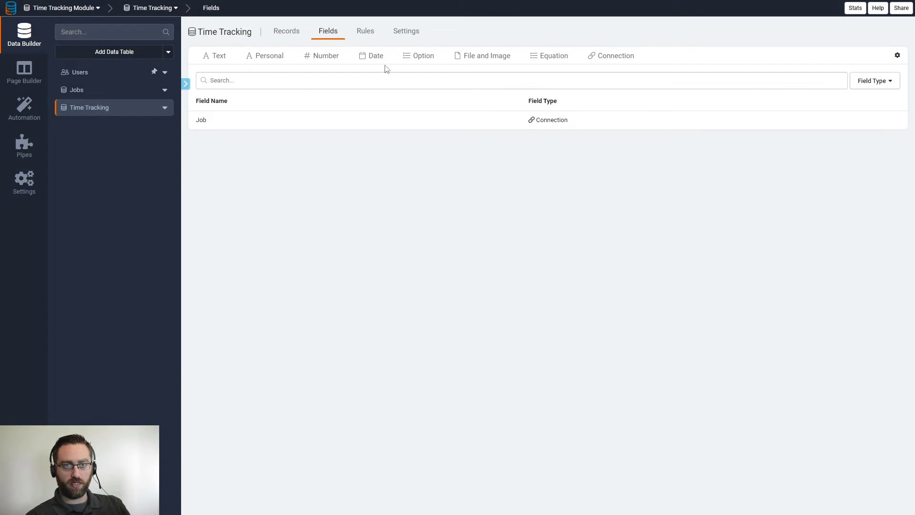
# Step: Add a Date & Time field named Start Date/Time to the Time Tracking table
pyautogui.moveTo(386, 66)
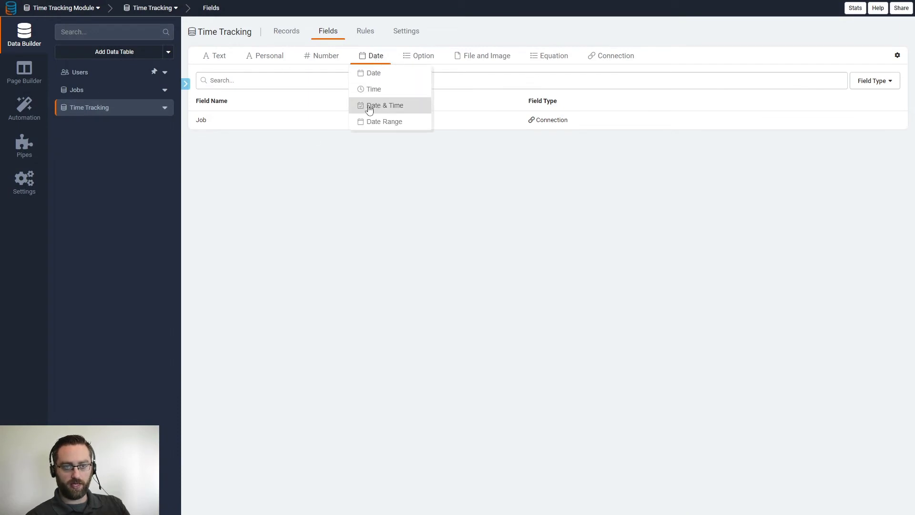
pyautogui.click(369, 109)
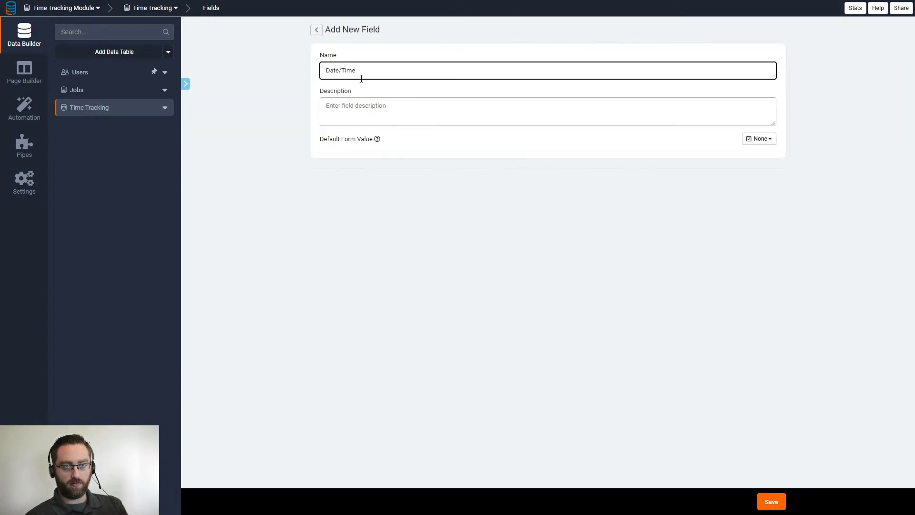
pyautogui.click(326, 71)
pyautogui.write('Start')
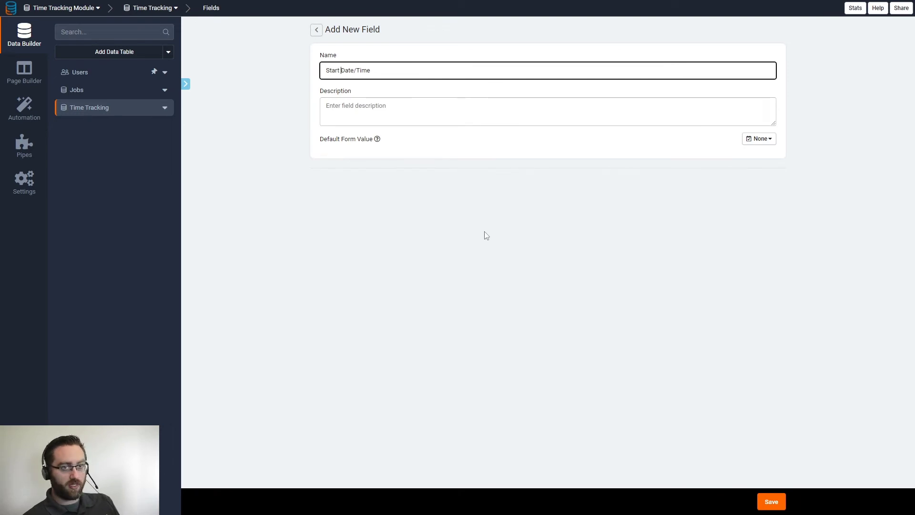
pyautogui.click(768, 503)
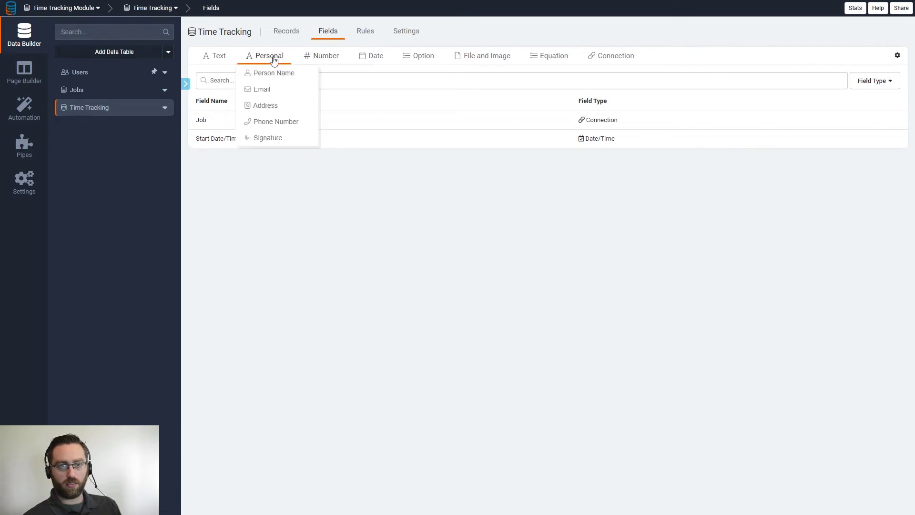
# Step: Add a Date & Time field named End Date/Time to the Time Tracking table
pyautogui.moveTo(374, 58)
pyautogui.click(381, 105)
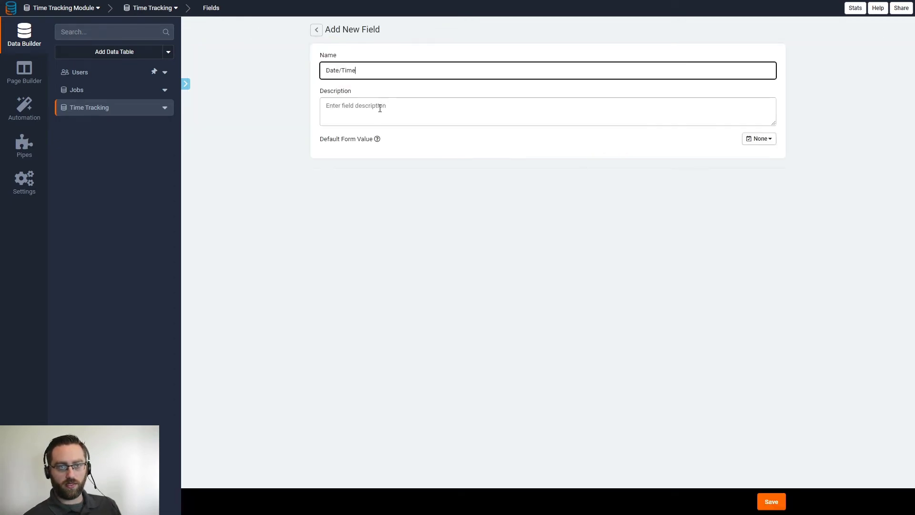
pyautogui.click(329, 71)
pyautogui.write('End')
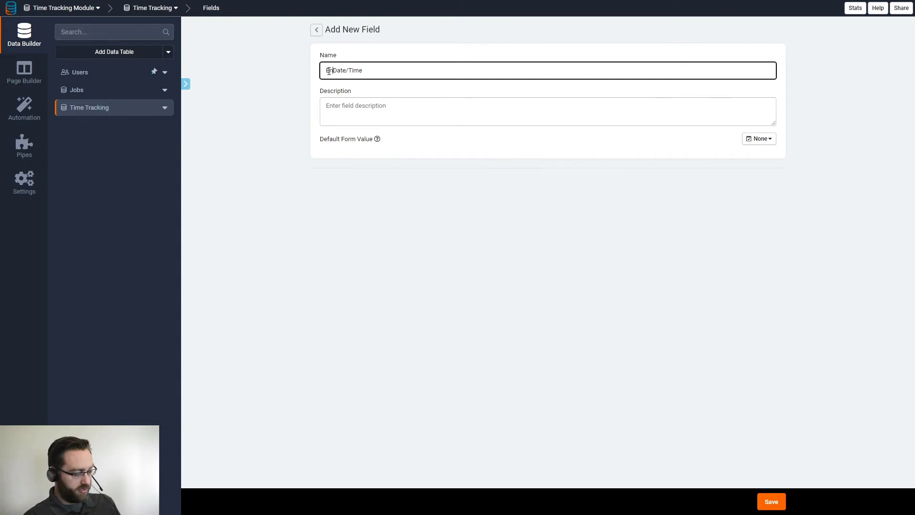
pyautogui.click(767, 503)
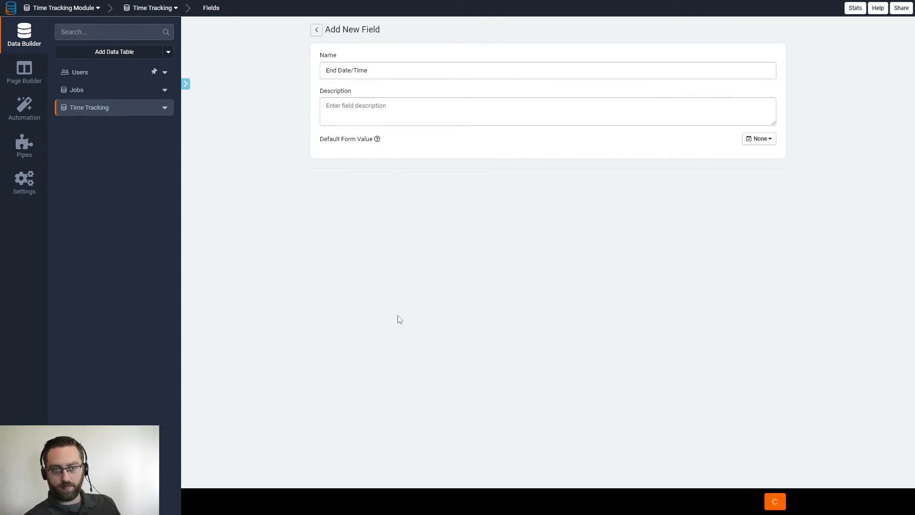
# Step: Review the Time Tracking and Jobs records and the Jobs table's fields
pyautogui.moveTo(376, 68)
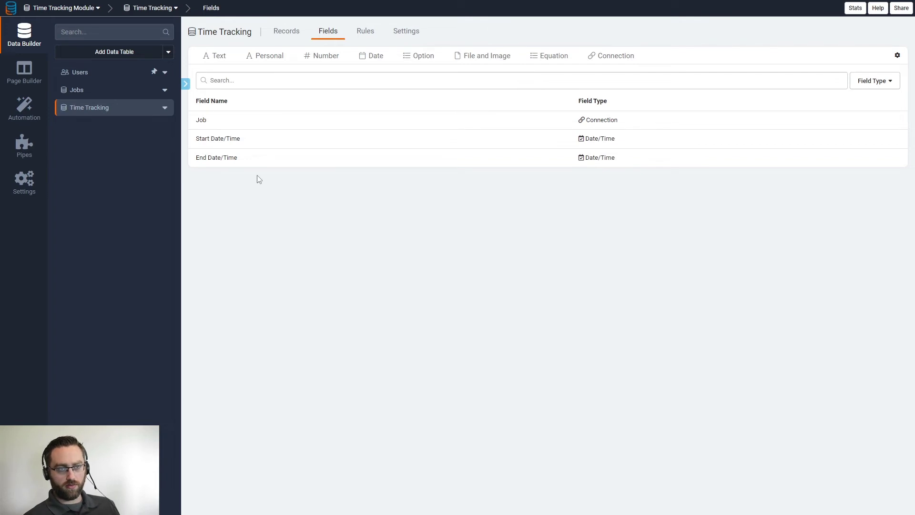
pyautogui.click(288, 34)
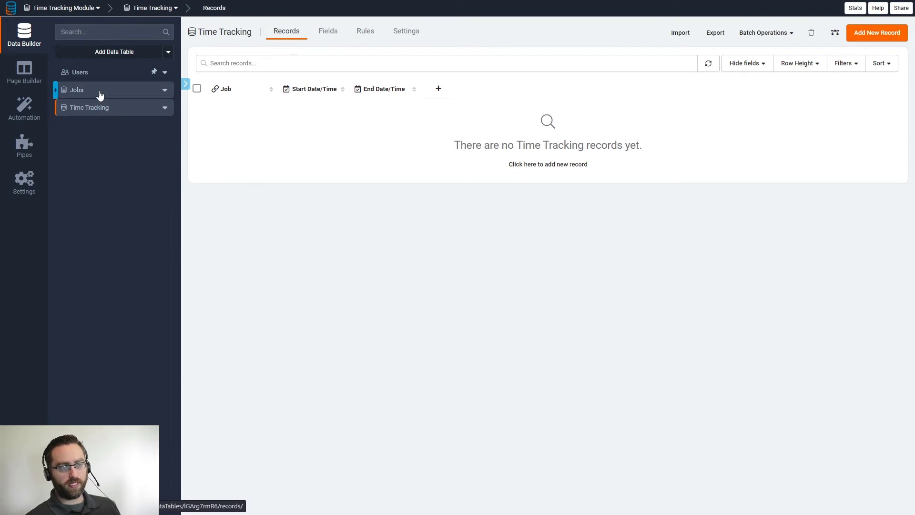
pyautogui.click(97, 94)
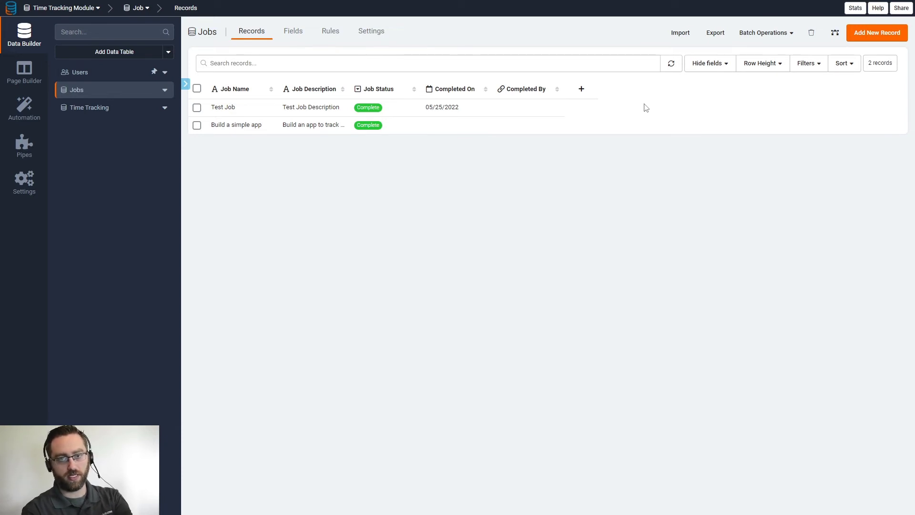
pyautogui.click(72, 109)
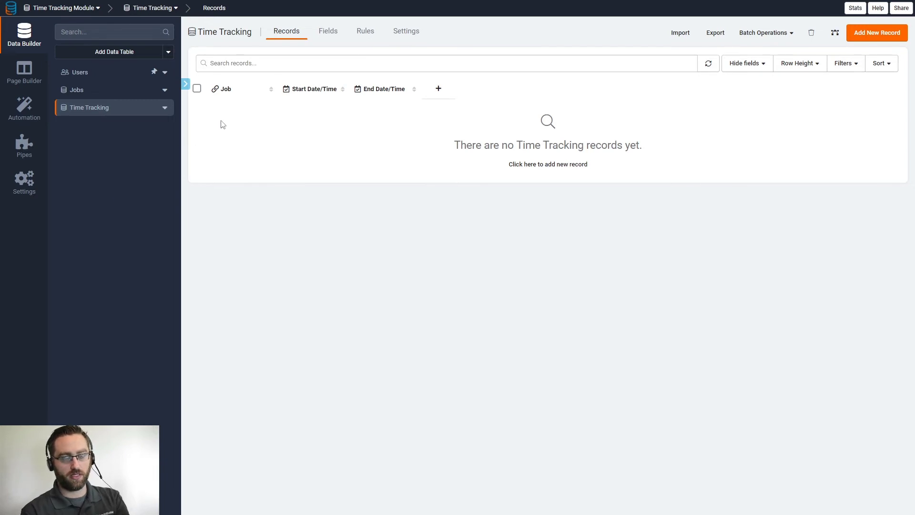
pyautogui.click(112, 95)
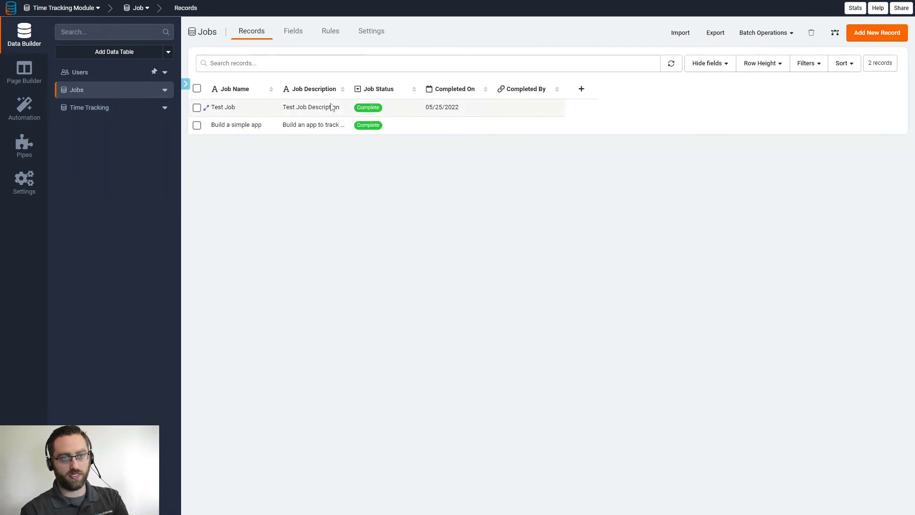
pyautogui.click(286, 36)
pyautogui.click(552, 56)
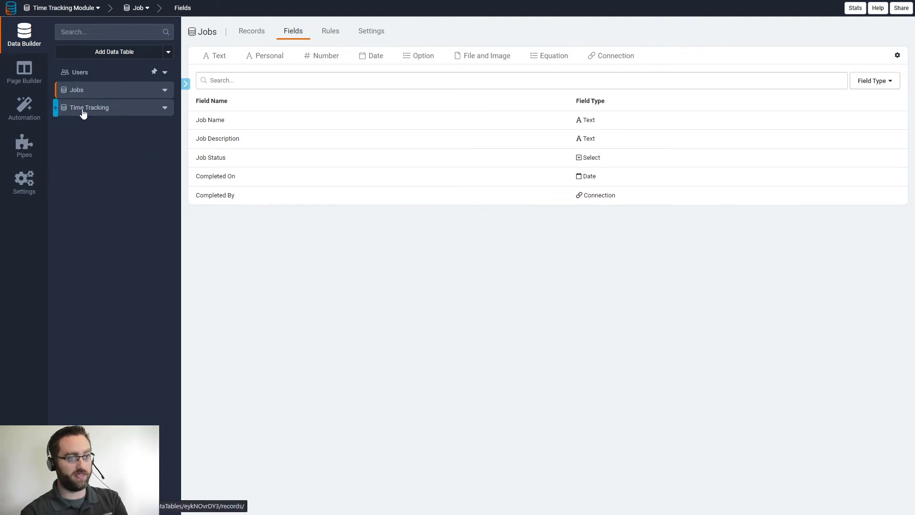
# Step: Add an action rule to the Jobs list's Start action that inserts a connected Time Tracking (Job) record
pyautogui.click(24, 71)
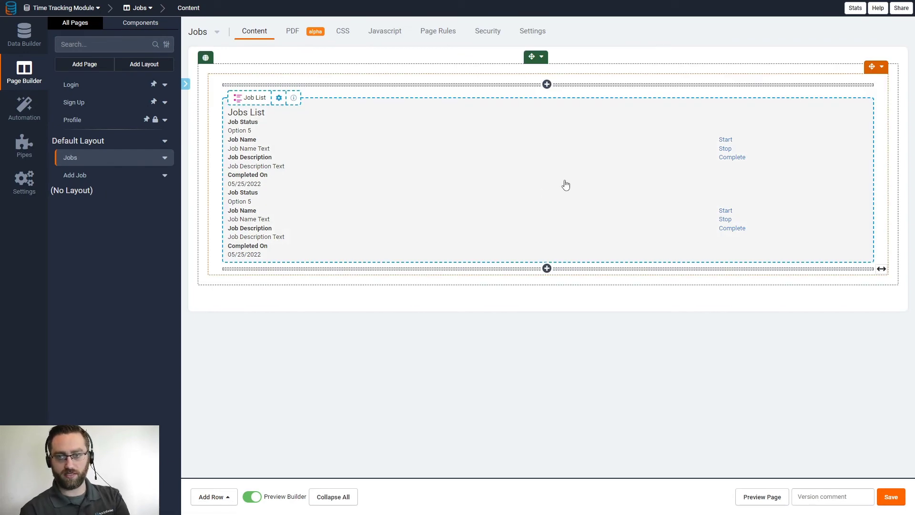
pyautogui.click(581, 205)
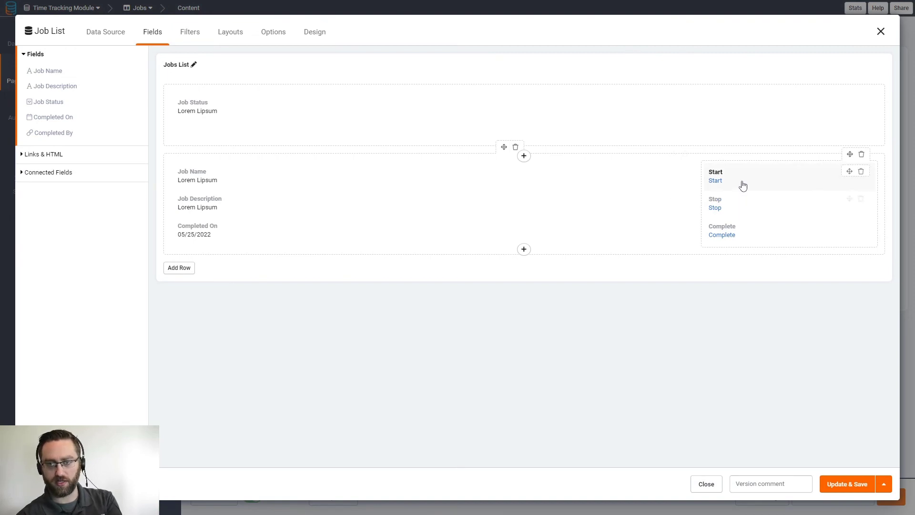
pyautogui.click(743, 185)
pyautogui.click(424, 138)
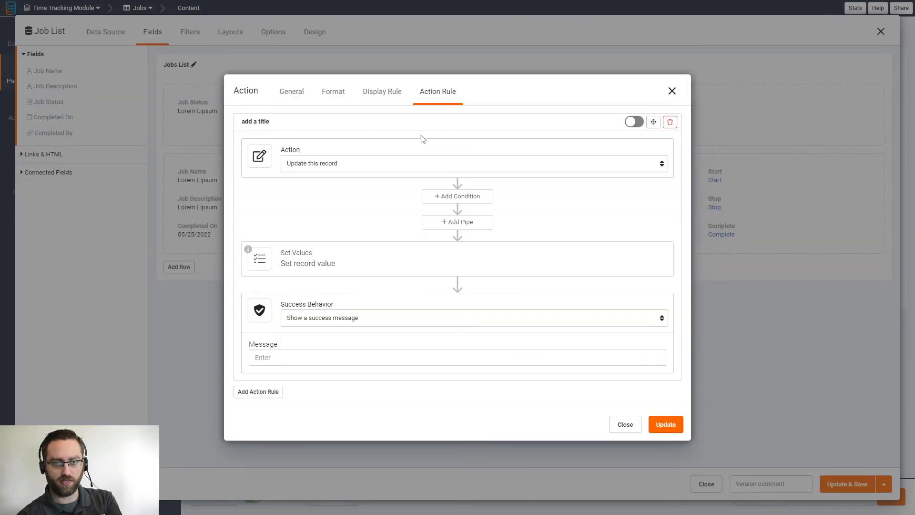
pyautogui.click(513, 137)
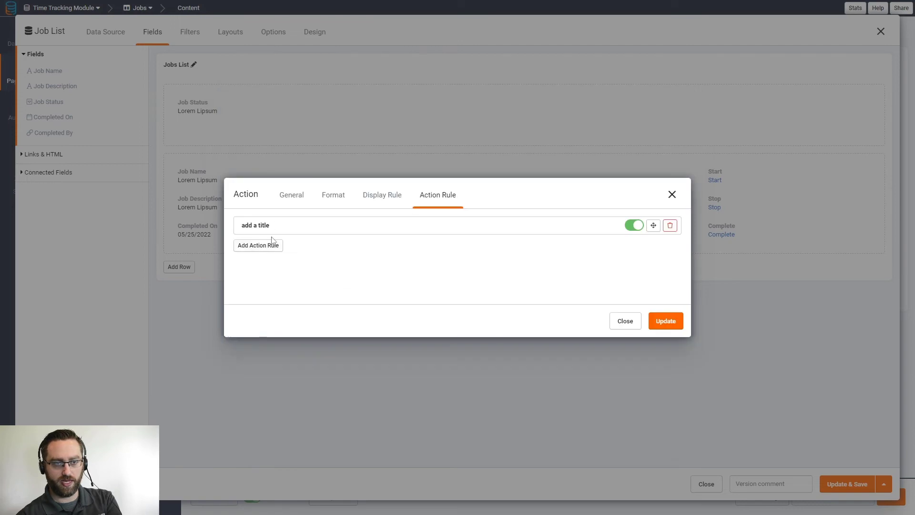
pyautogui.click(244, 249)
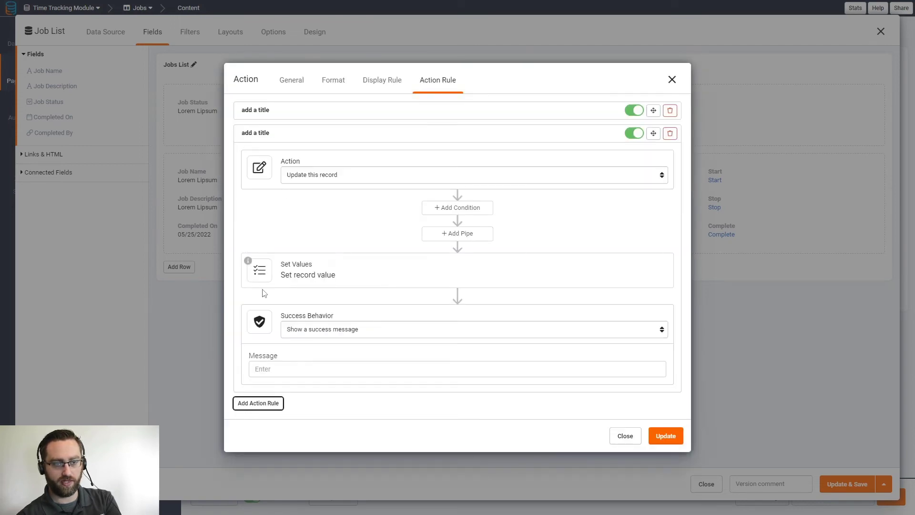
pyautogui.click(308, 178)
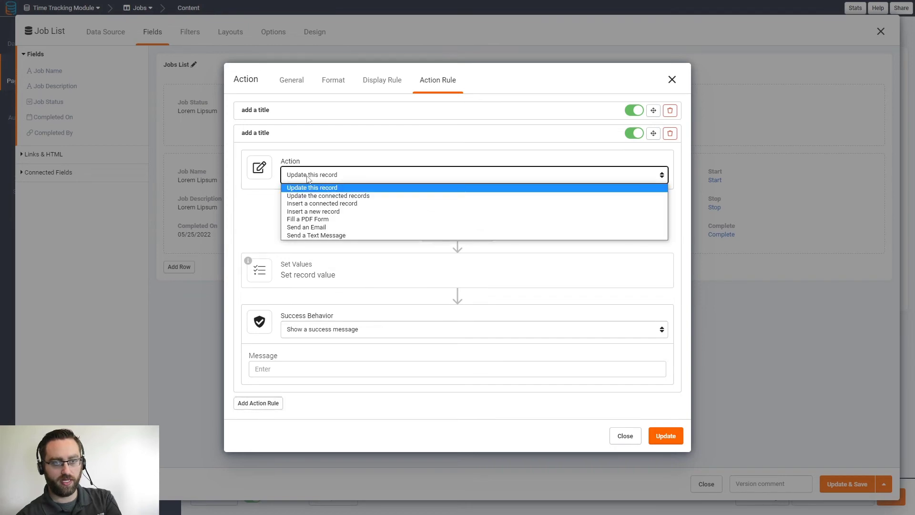
pyautogui.click(313, 203)
pyautogui.click(487, 185)
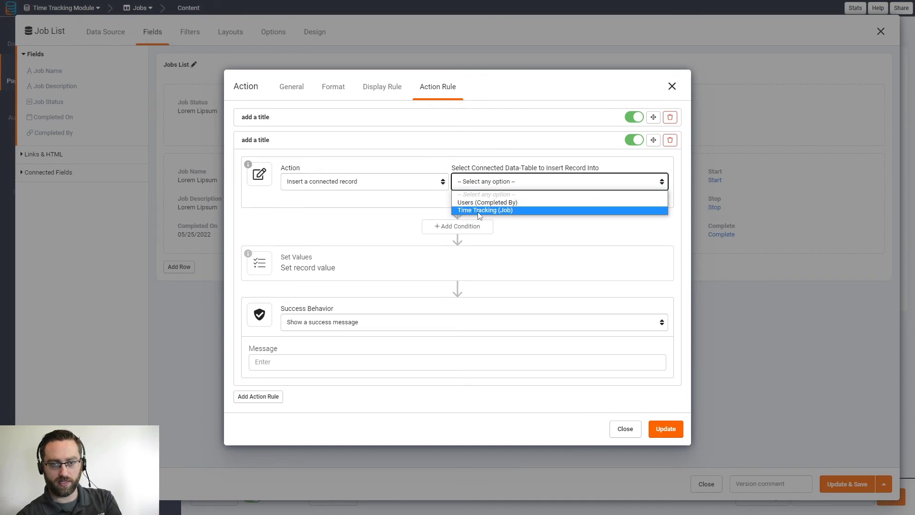
pyautogui.click(483, 212)
# Step: Set the inserted record's Start Date/Time to the current date and time, and update the Start action
pyautogui.click(327, 268)
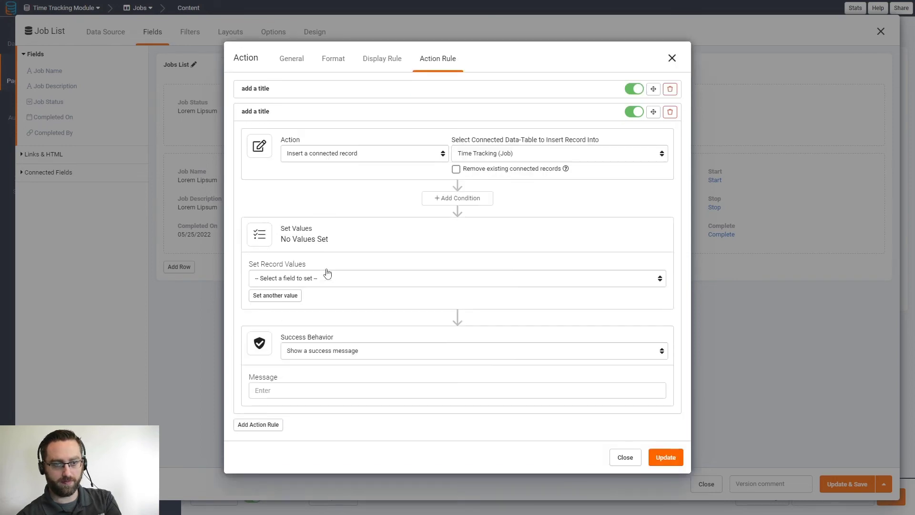
pyautogui.click(299, 280)
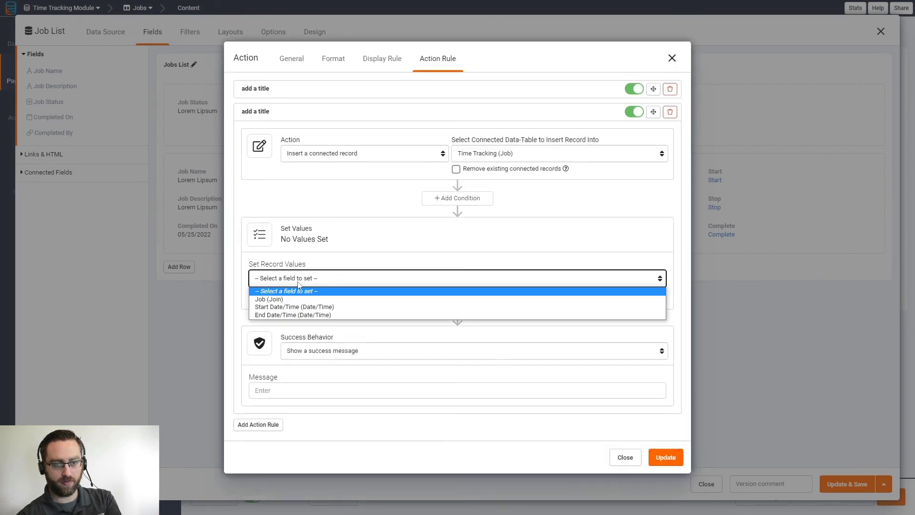
pyautogui.click(295, 308)
pyautogui.click(505, 280)
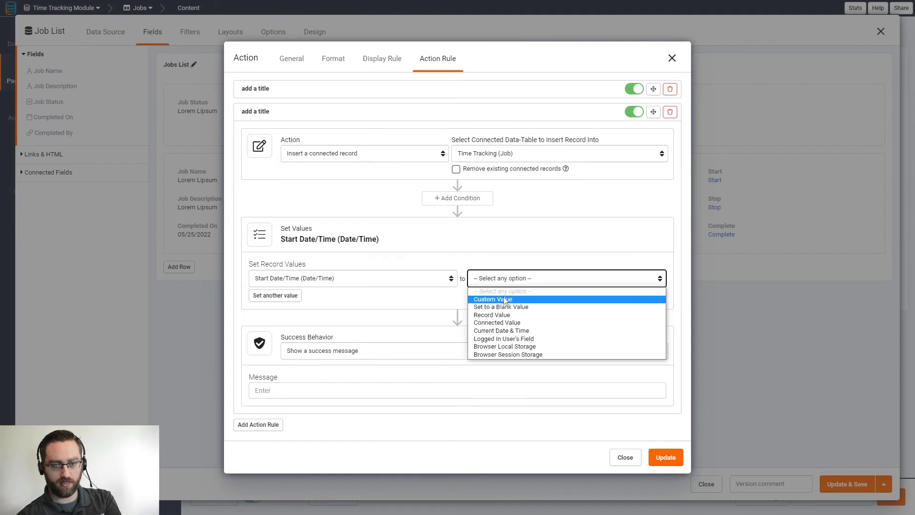
pyautogui.click(505, 331)
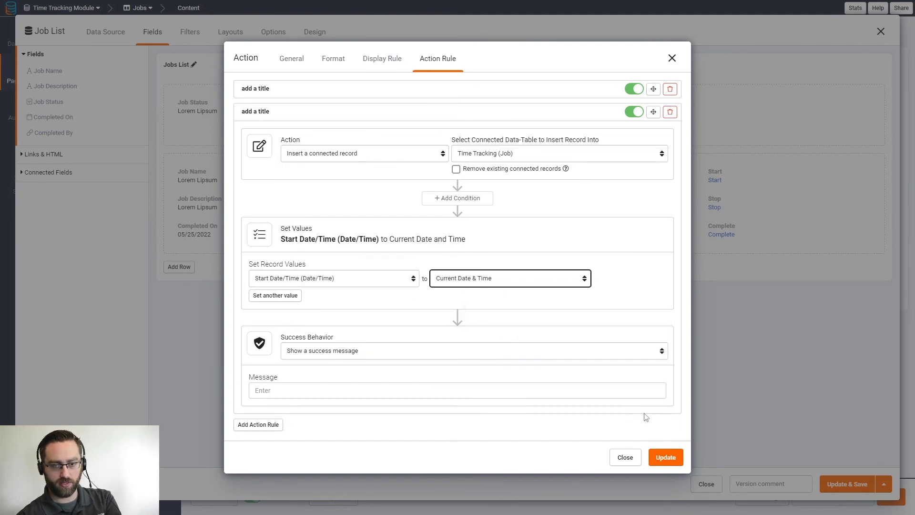
pyautogui.click(666, 456)
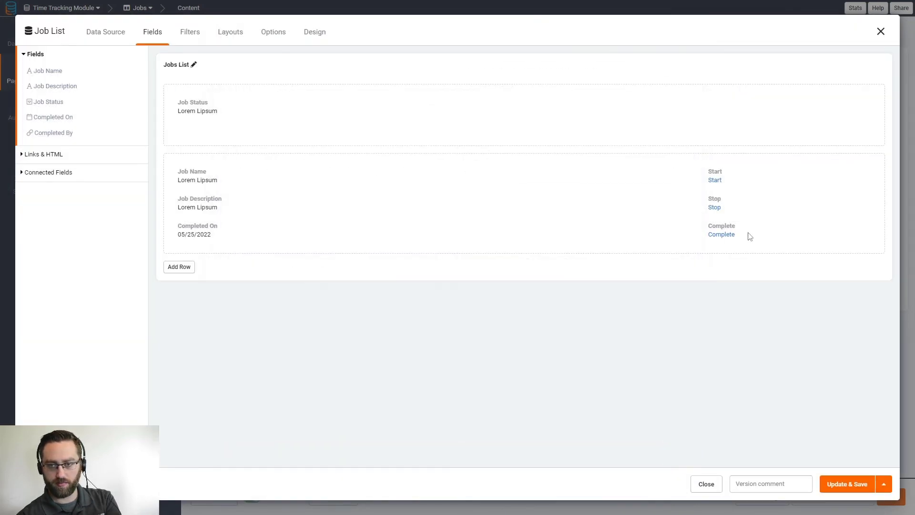
# Step: Add an action rule to the Stop action that updates the connected Time Tracking (Job) records
pyautogui.click(748, 206)
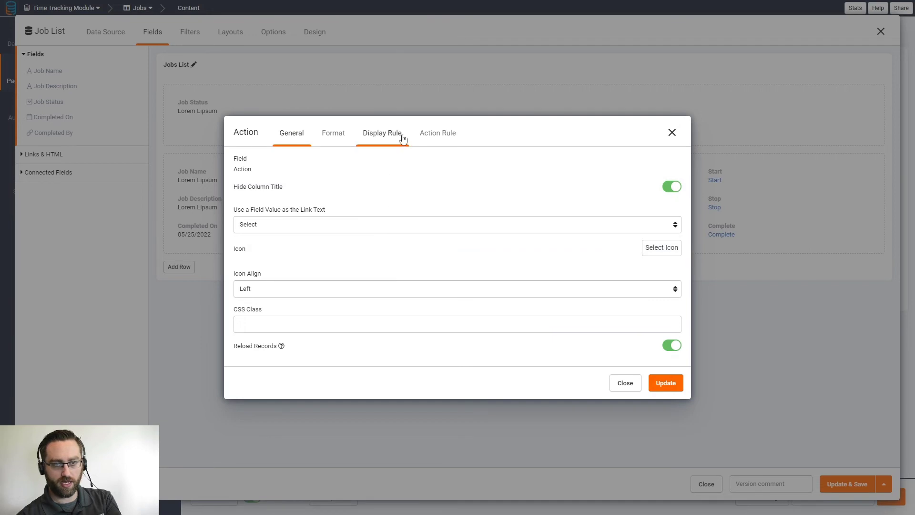
pyautogui.click(431, 133)
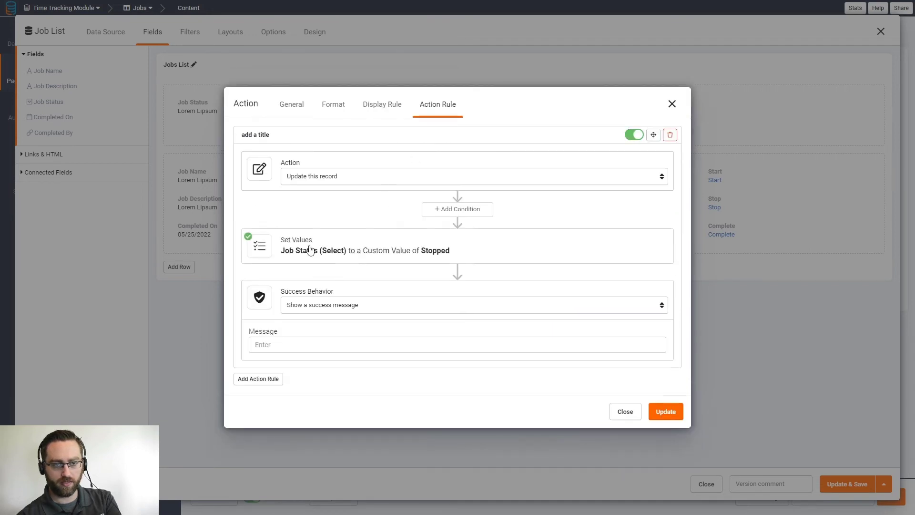
pyautogui.click(278, 374)
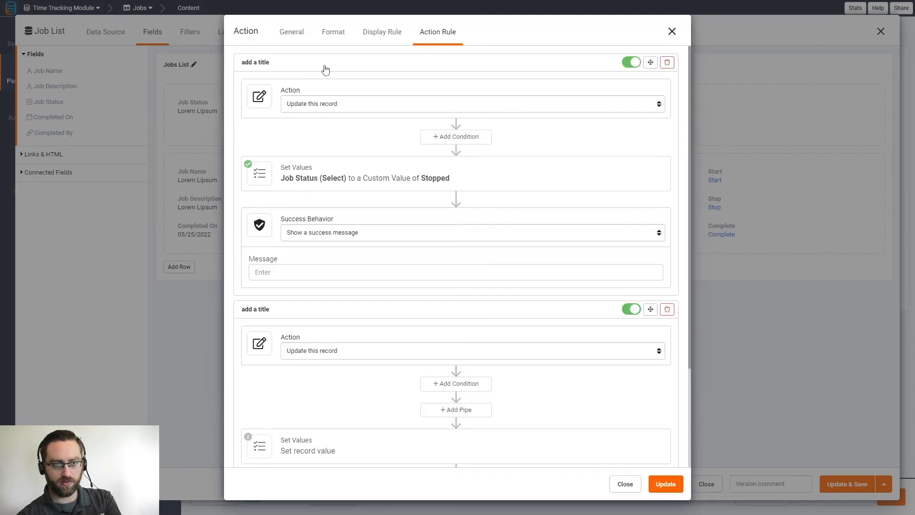
pyautogui.click(336, 66)
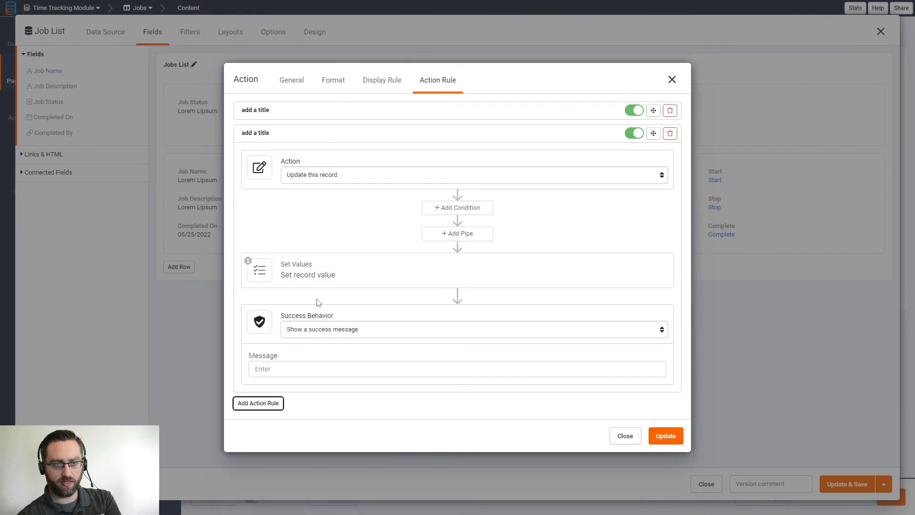
pyautogui.click(307, 275)
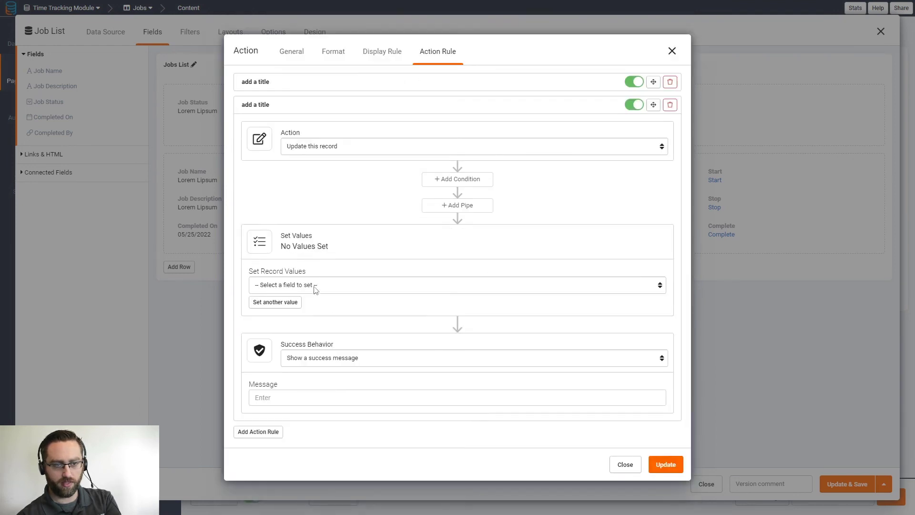
pyautogui.click(313, 287)
pyautogui.click(351, 158)
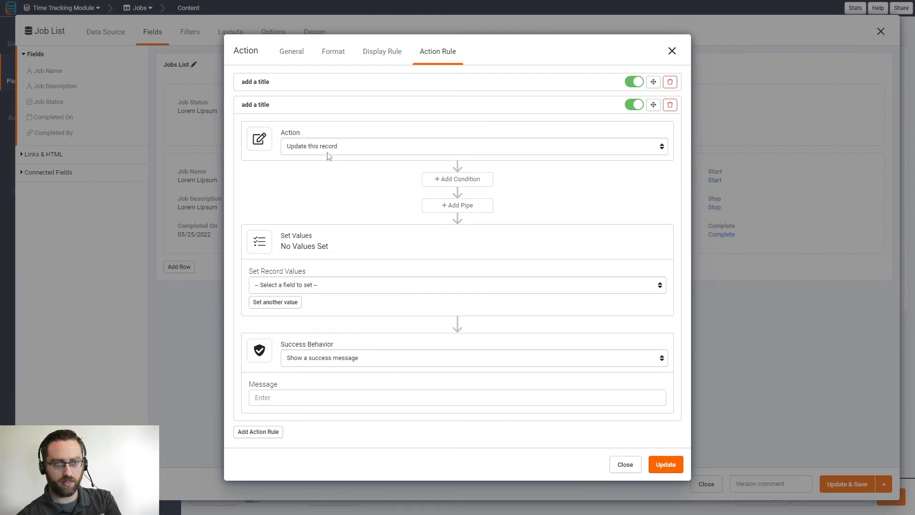
pyautogui.click(329, 151)
pyautogui.click(332, 167)
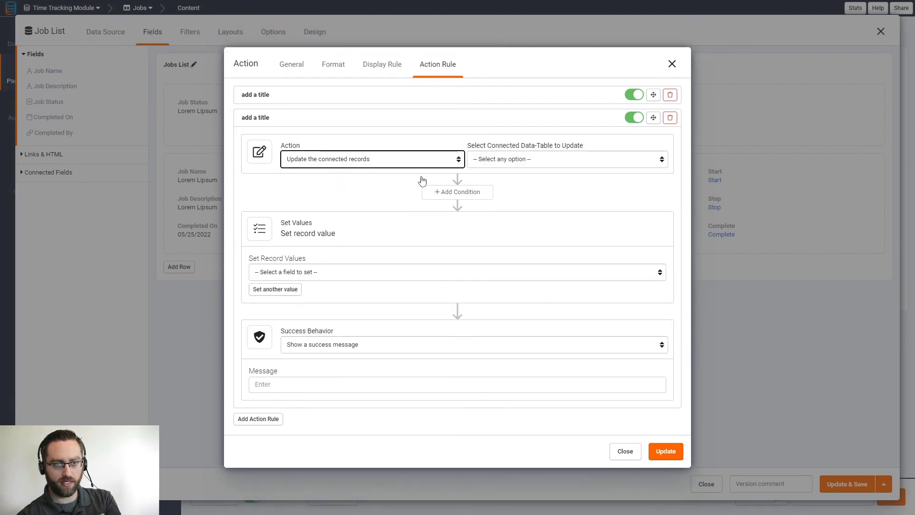
pyautogui.click(488, 160)
pyautogui.click(493, 190)
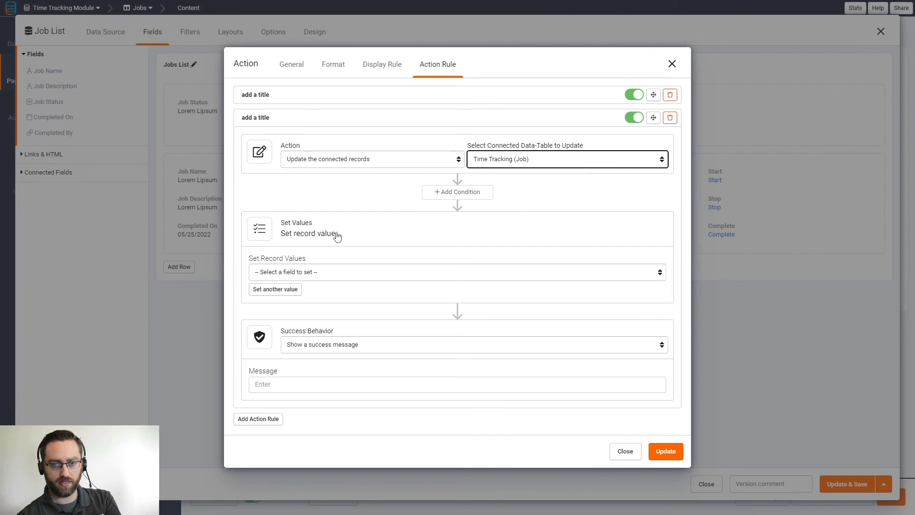
# Step: Set the connected records' End Date/Time to the current date and time, then update the action and save the Job List
pyautogui.click(299, 277)
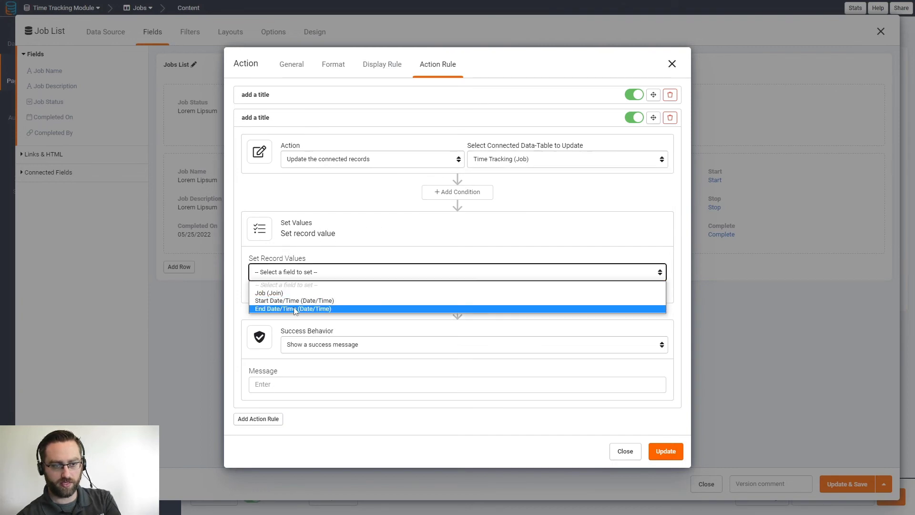
pyautogui.click(305, 309)
pyautogui.click(498, 272)
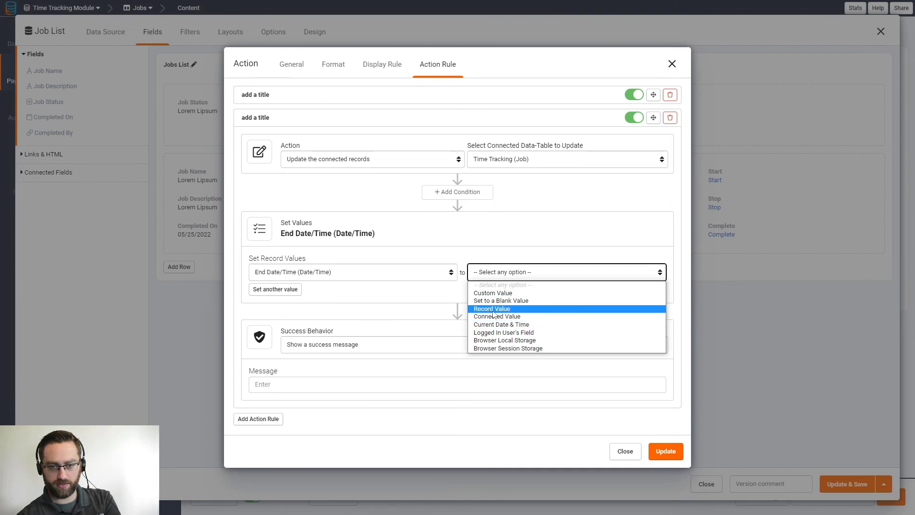
pyautogui.click(501, 325)
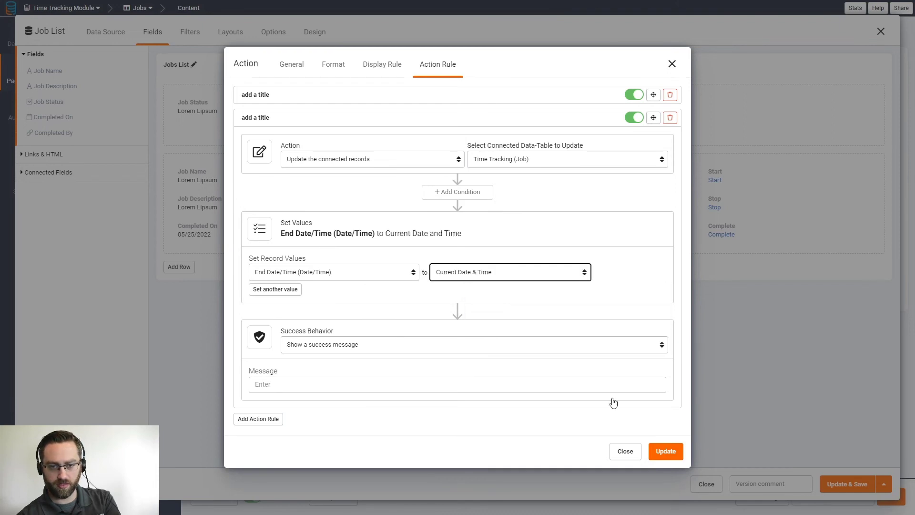
pyautogui.click(660, 450)
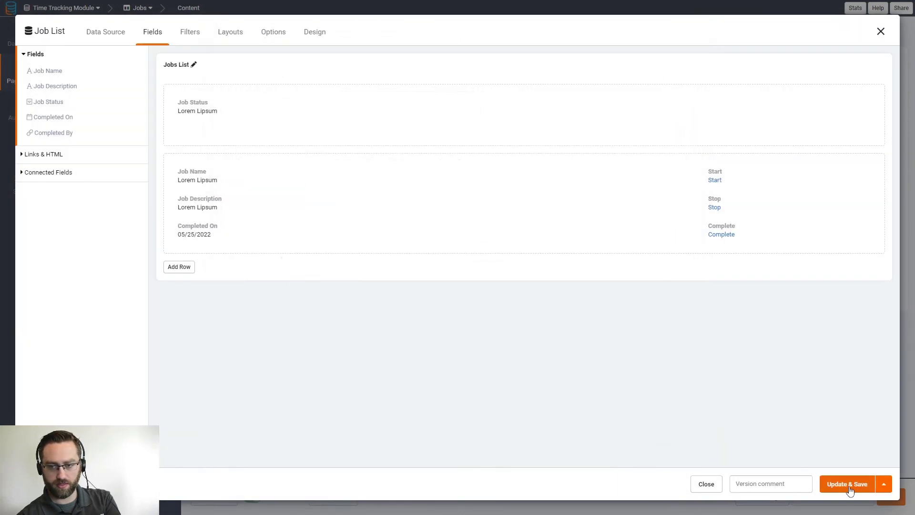
pyautogui.click(847, 484)
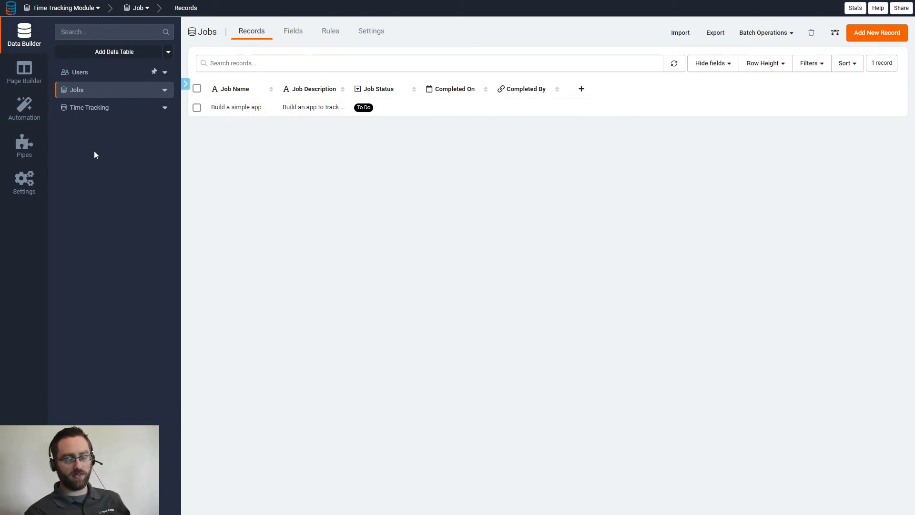
# Step: Open the Time Tracking table's records
pyautogui.click(95, 111)
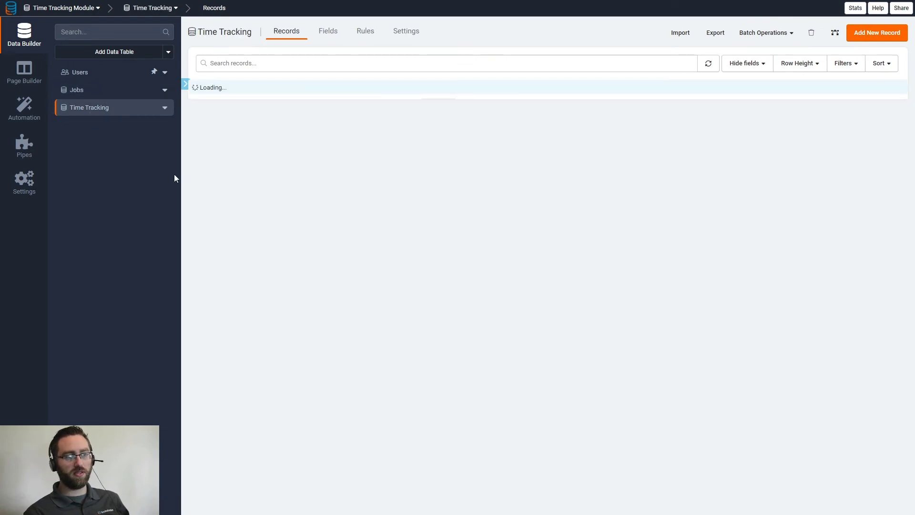
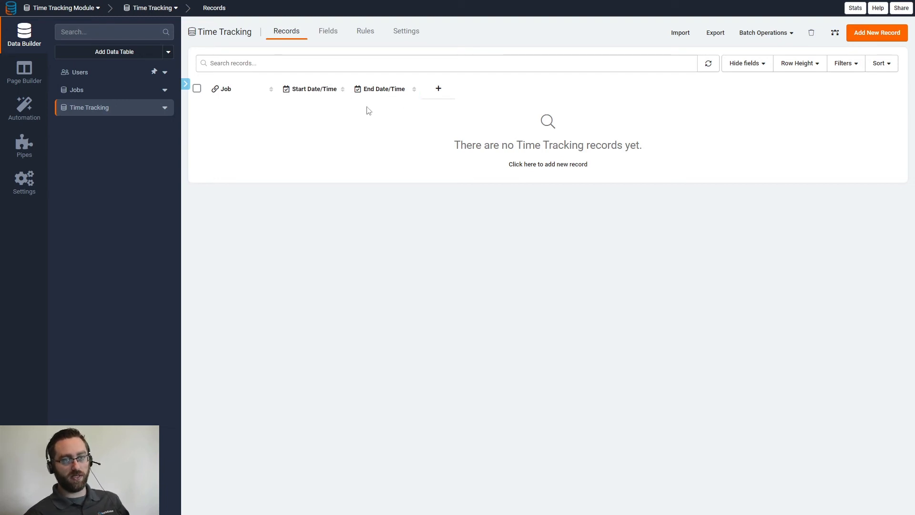
# Step: Add a Date Formula field to Time Tracking named Time Spent (date formula), with Hour output in 12.58 Hours format
pyautogui.click(327, 31)
pyautogui.click(545, 56)
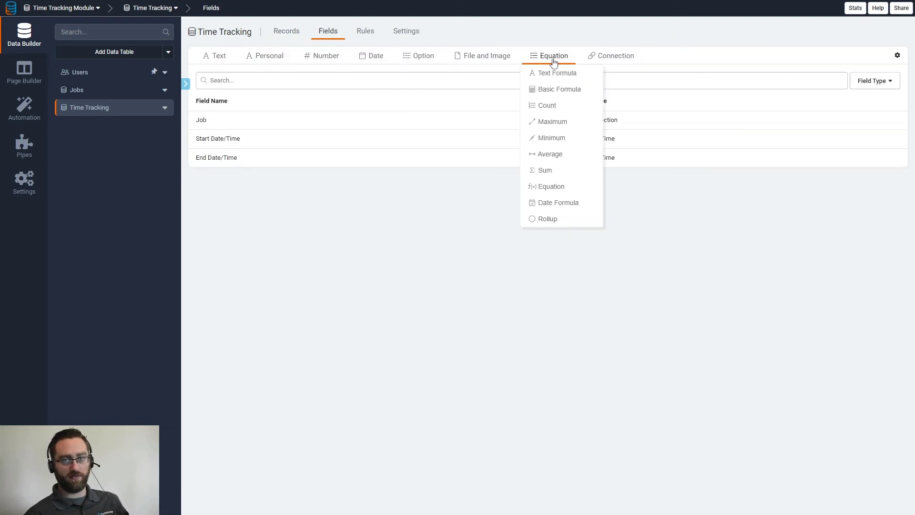
pyautogui.click(558, 209)
pyautogui.moveTo(372, 73); pyautogui.dragTo(275, 67)
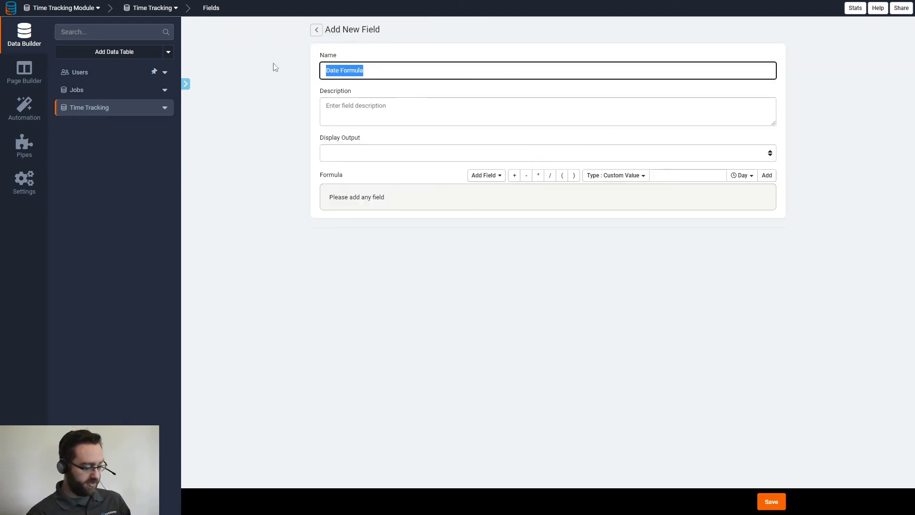
pyautogui.write('Time Spent')
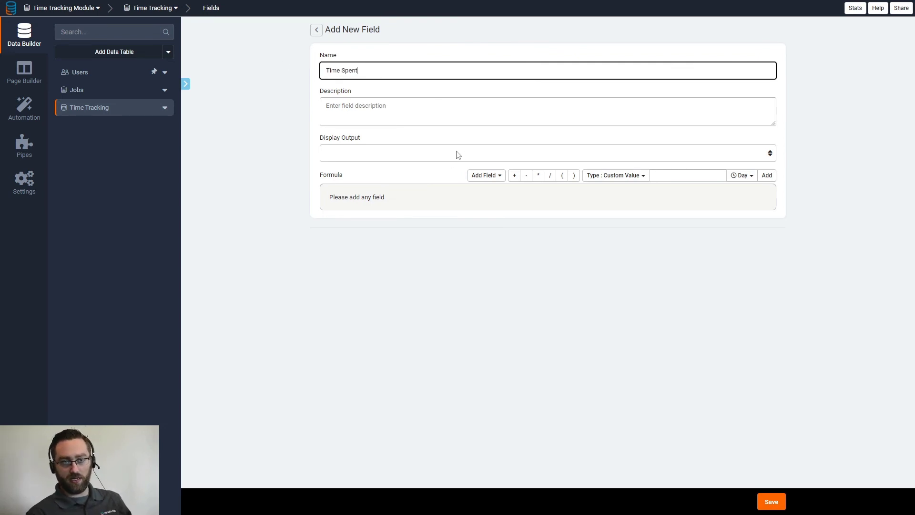
pyautogui.click(385, 156)
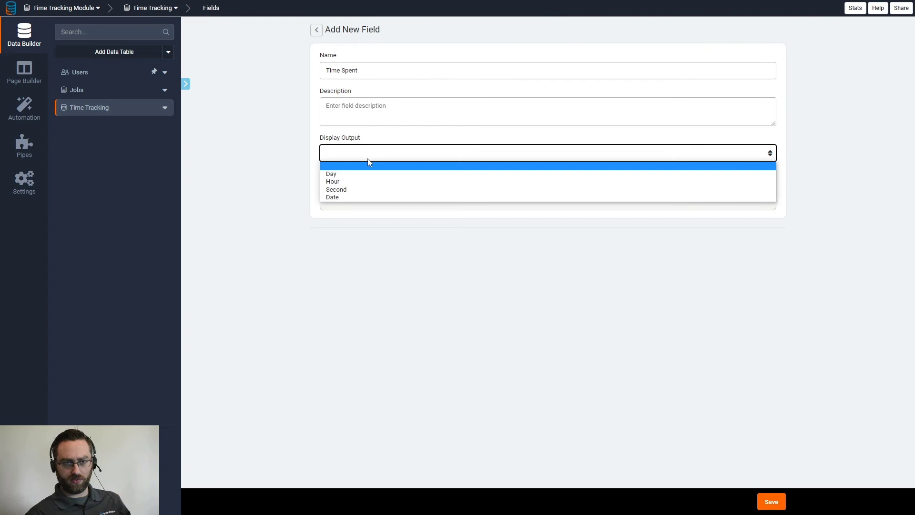
pyautogui.click(339, 181)
pyautogui.click(567, 160)
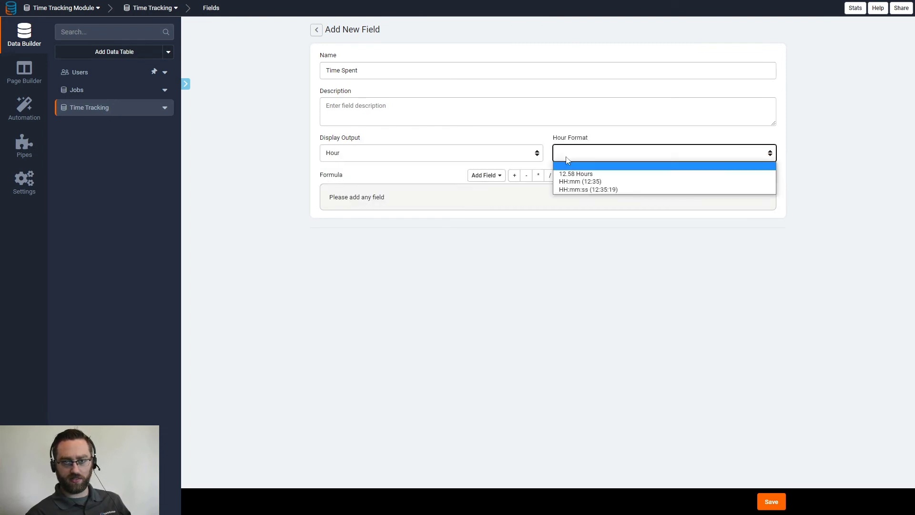
pyautogui.click(574, 172)
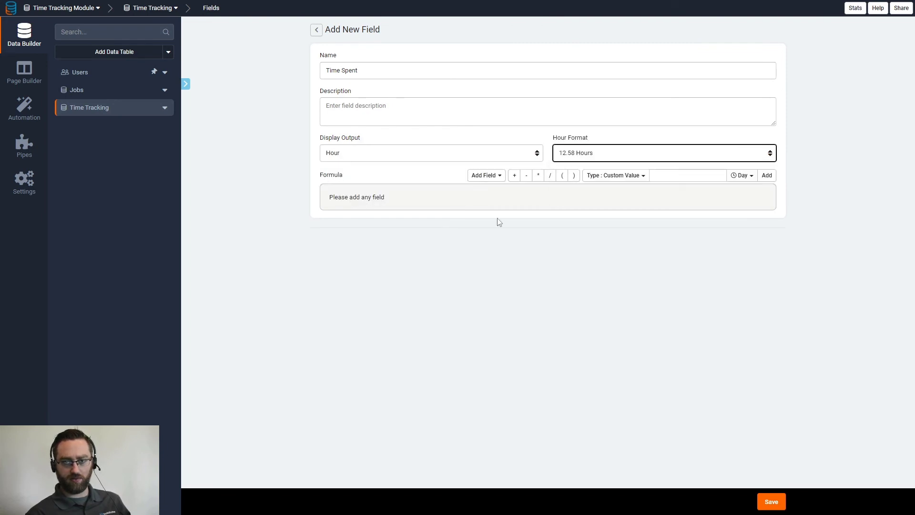
pyautogui.click(365, 76)
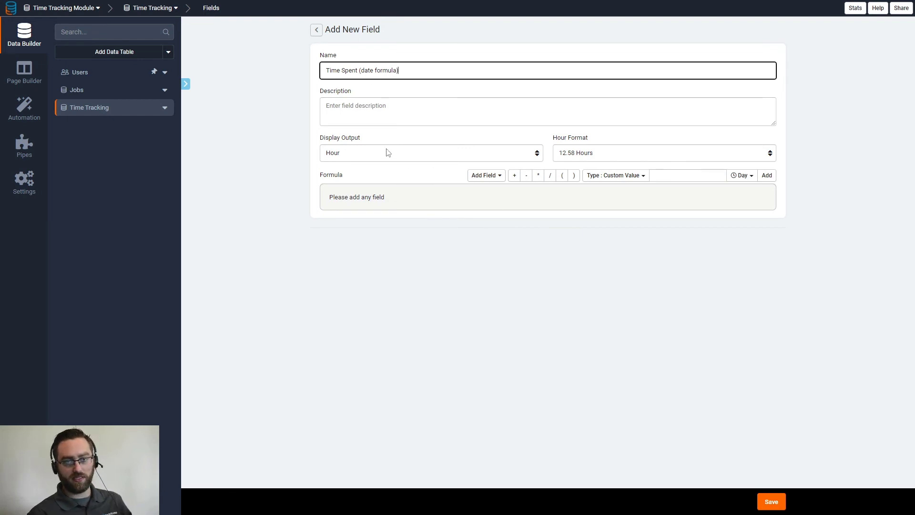
# Step: Build the formula End Date/Time - Start Date/Time for the field and save it
pyautogui.click(497, 177)
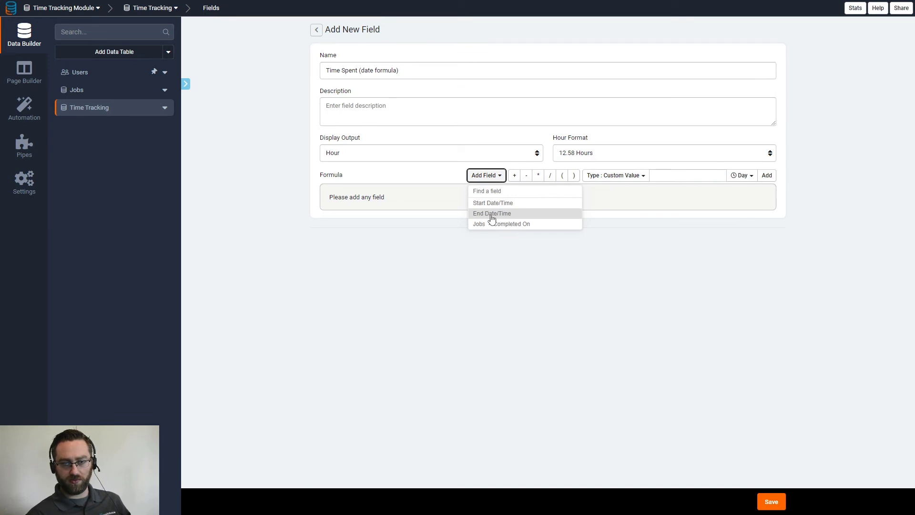
pyautogui.click(492, 214)
pyautogui.click(525, 175)
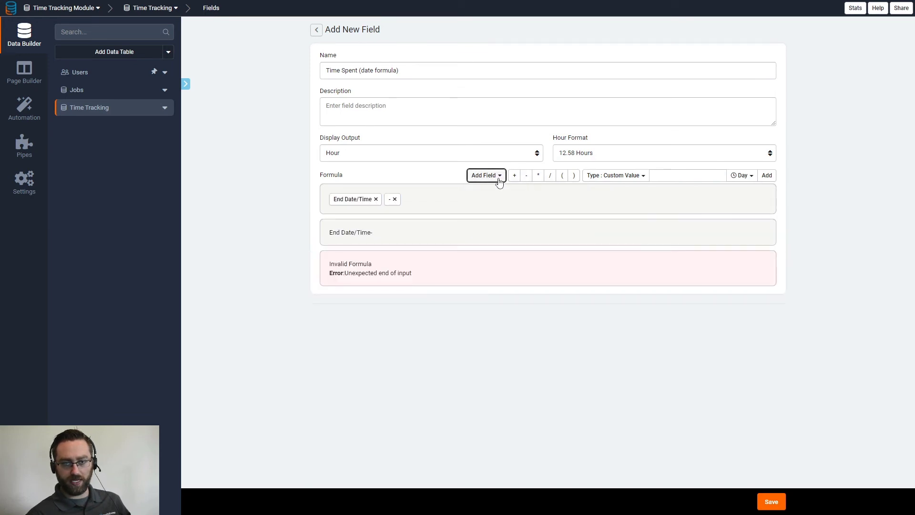
pyautogui.click(498, 177)
pyautogui.click(498, 203)
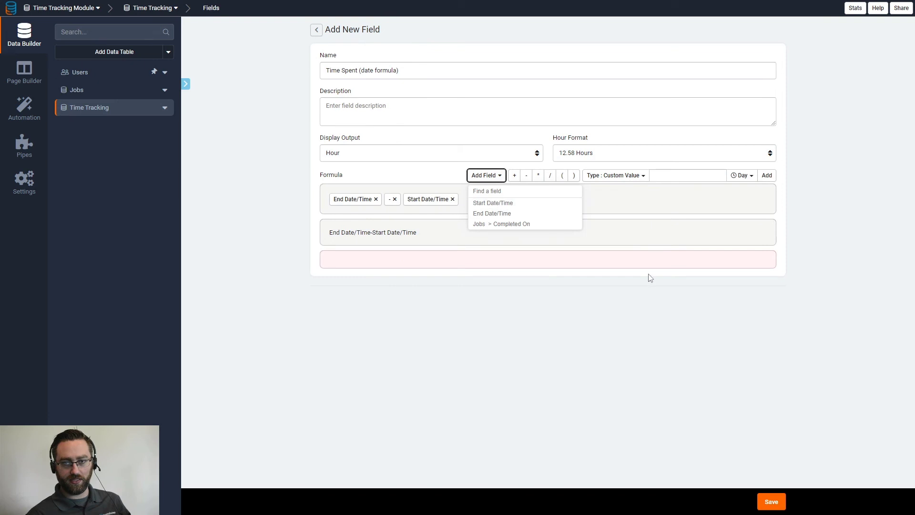
pyautogui.click(771, 503)
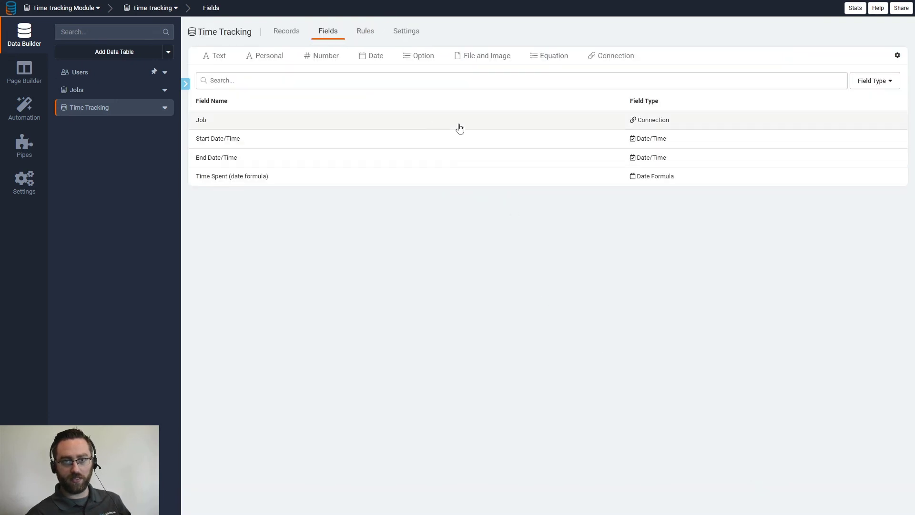
# Step: Add a Basic Formula field named Time Spent (minutes) using Time Spent (date formula) in minutes, and save it
pyautogui.moveTo(550, 56)
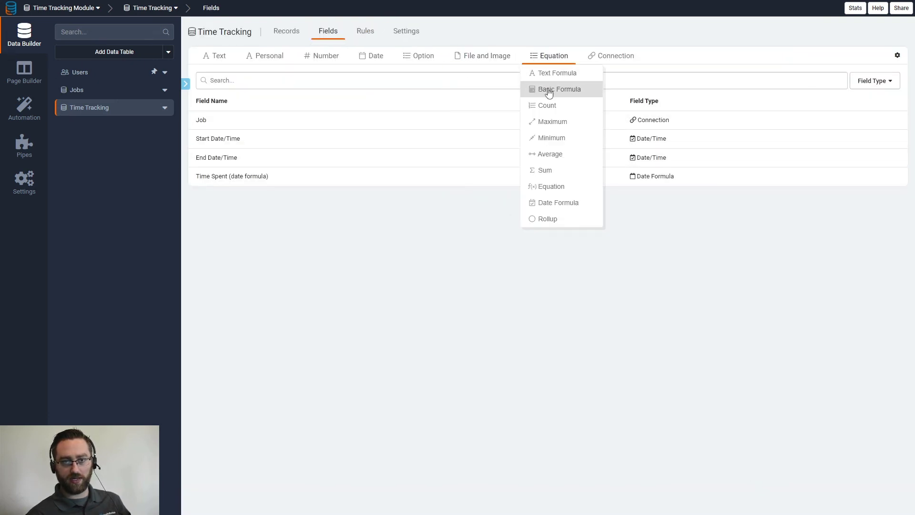
pyautogui.click(550, 93)
pyautogui.moveTo(396, 70); pyautogui.dragTo(324, 67)
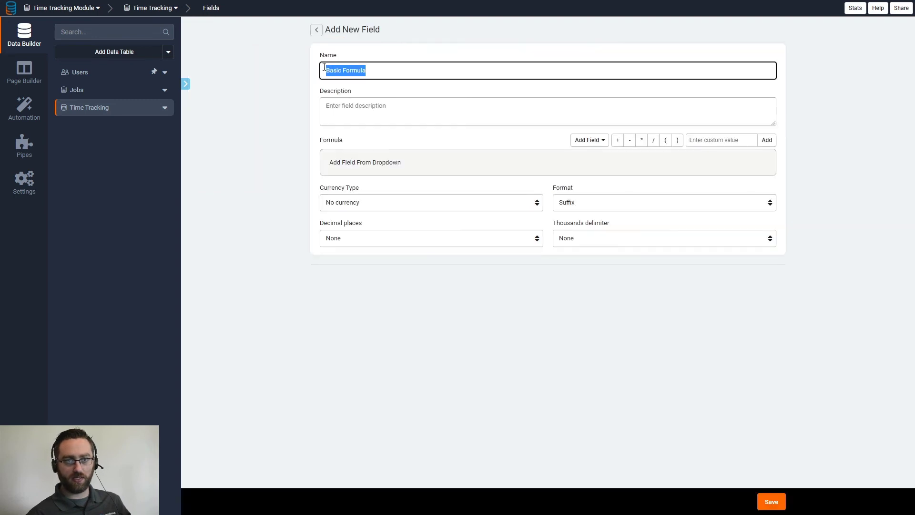
pyautogui.write('Time ')
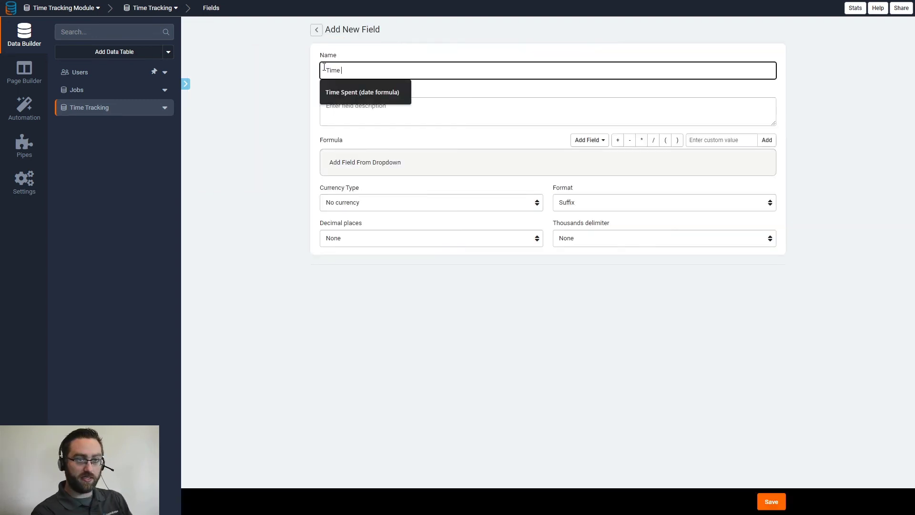
pyautogui.write('Spent (minutes')
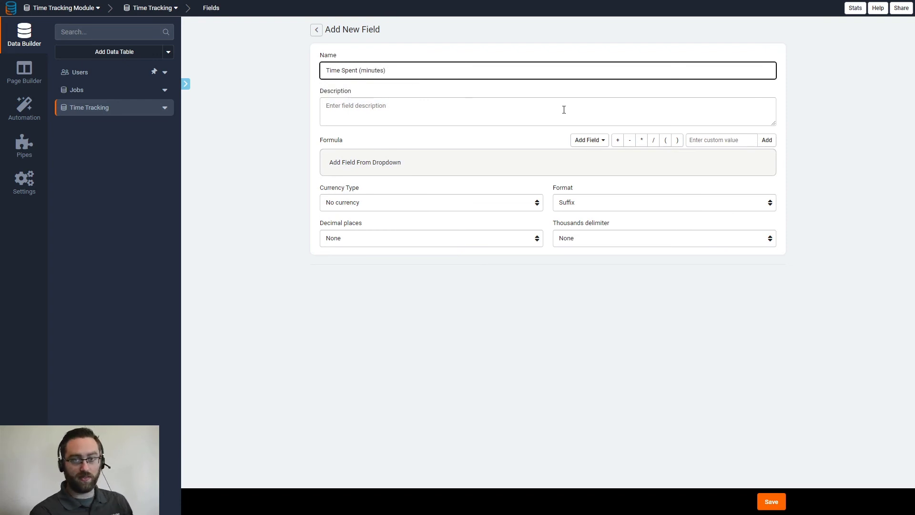
pyautogui.click(593, 141)
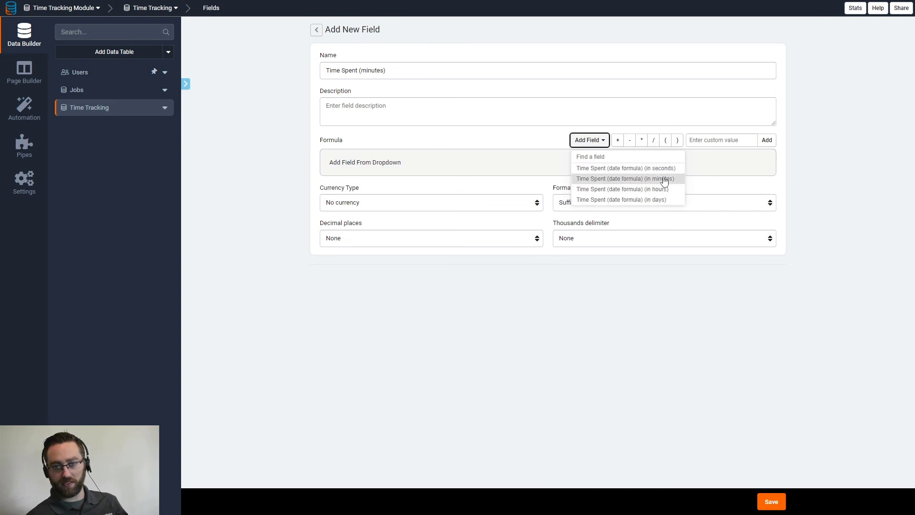
pyautogui.click(591, 179)
pyautogui.click(509, 380)
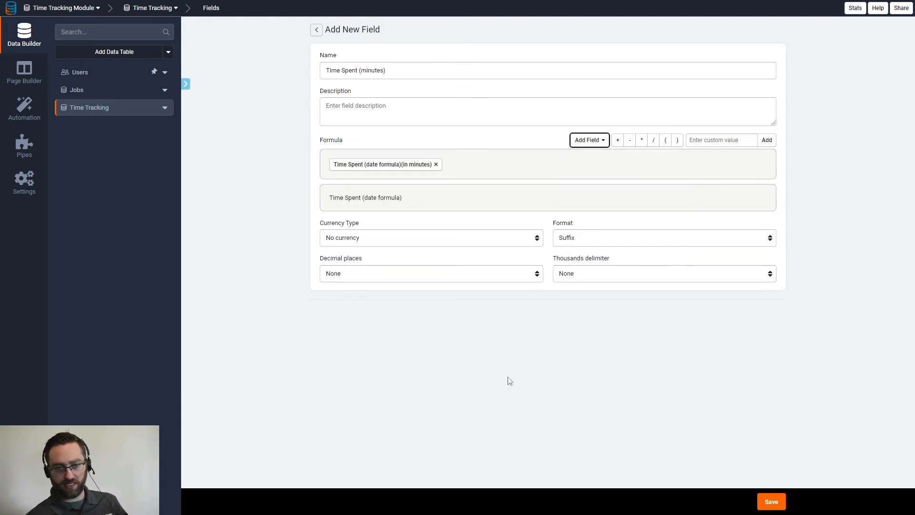
pyautogui.click(771, 501)
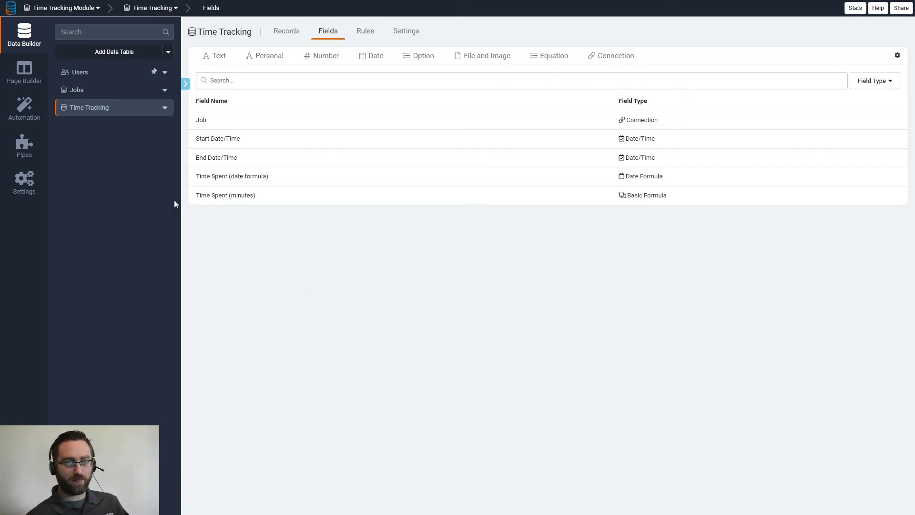
# Step: In the Jobs table, add a Complex Formula field Total Time summing Time Spent (minutes) from Time Tracking (Job) records
pyautogui.click(90, 93)
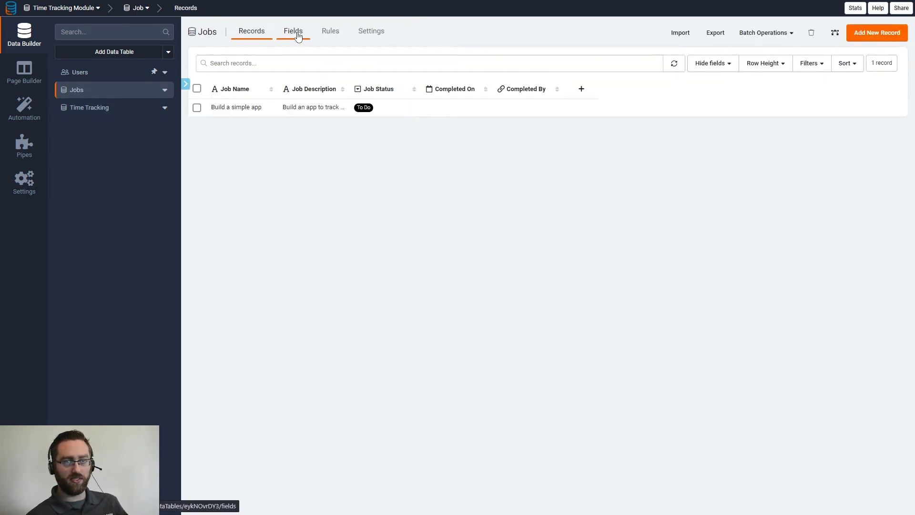
pyautogui.click(298, 36)
pyautogui.moveTo(560, 62)
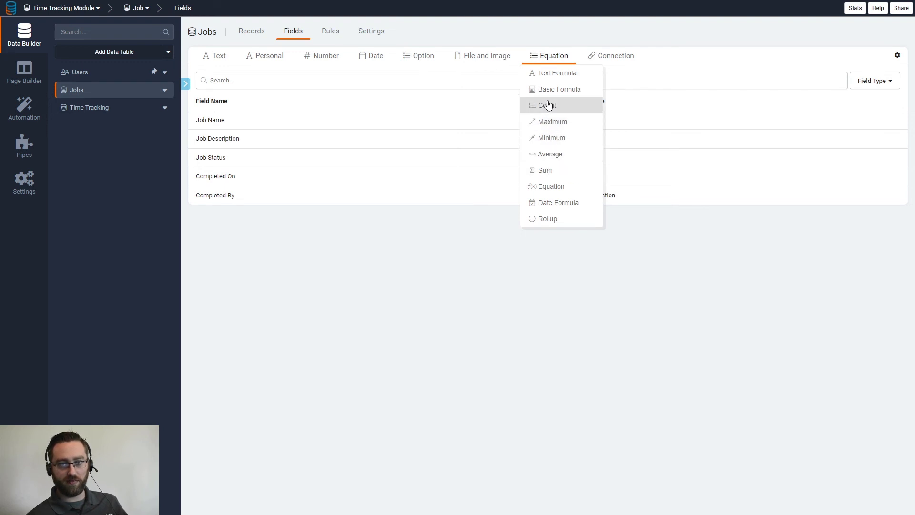
pyautogui.click(545, 172)
pyautogui.moveTo(375, 70); pyautogui.dragTo(320, 68)
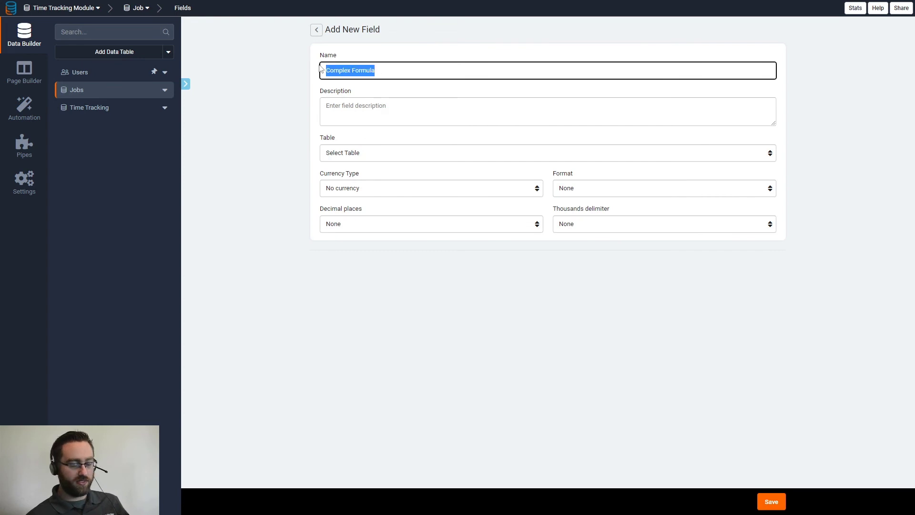
pyautogui.write('Total Time')
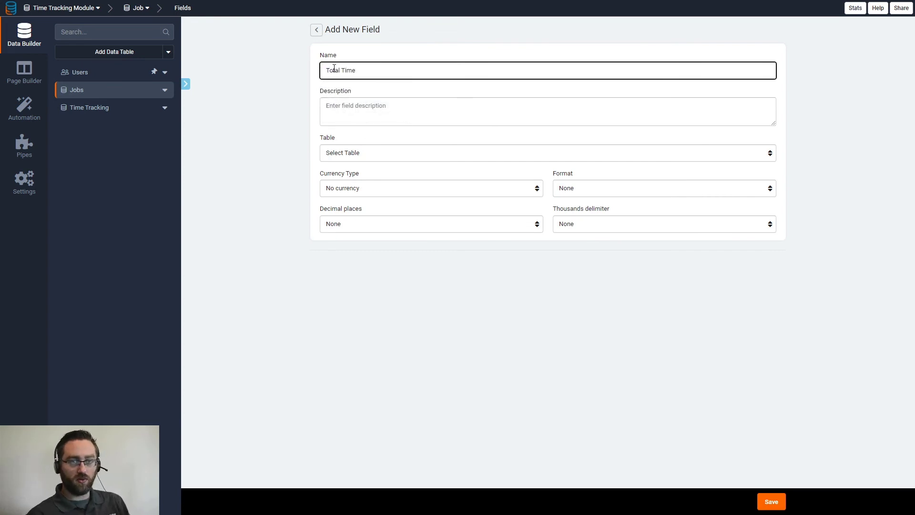
pyautogui.click(365, 154)
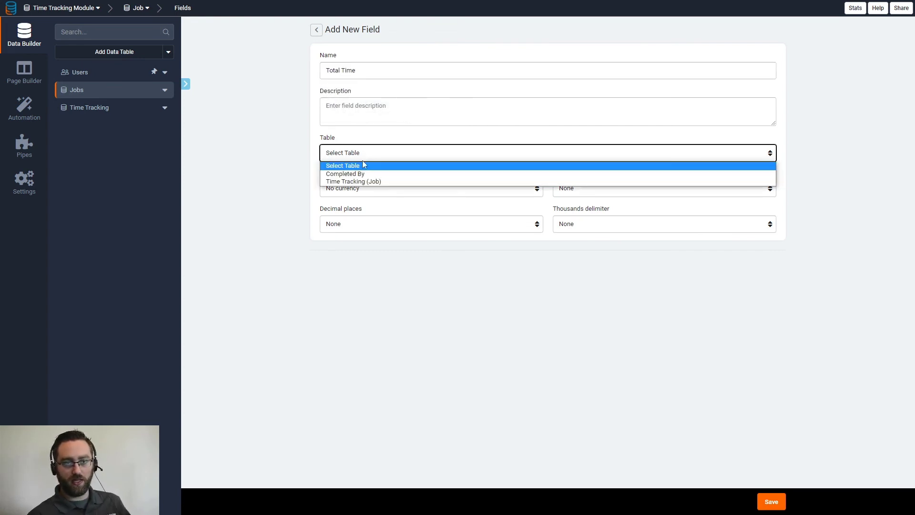
pyautogui.click(346, 183)
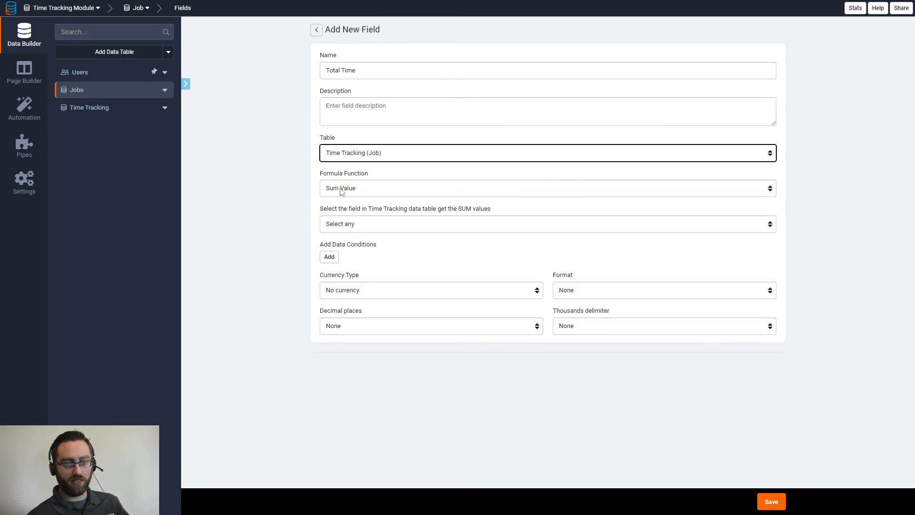
pyautogui.click(336, 228)
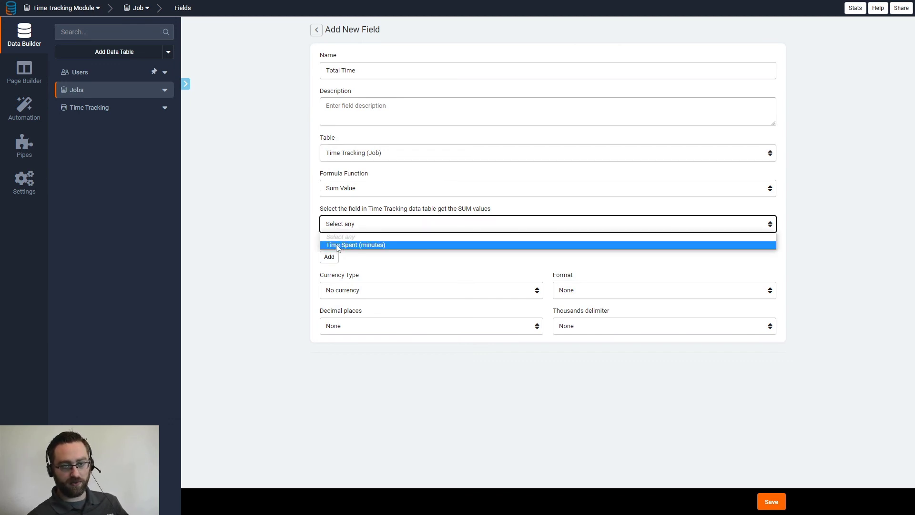
pyautogui.click(360, 245)
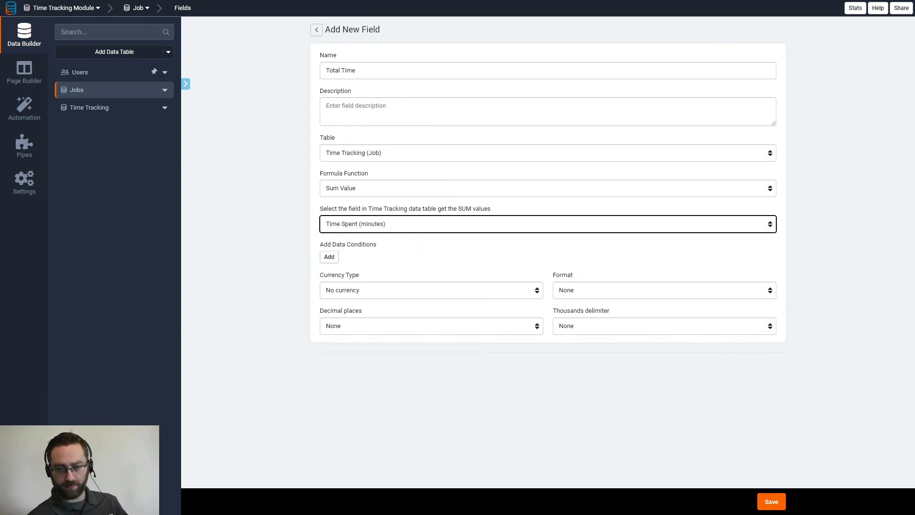
pyautogui.click(771, 502)
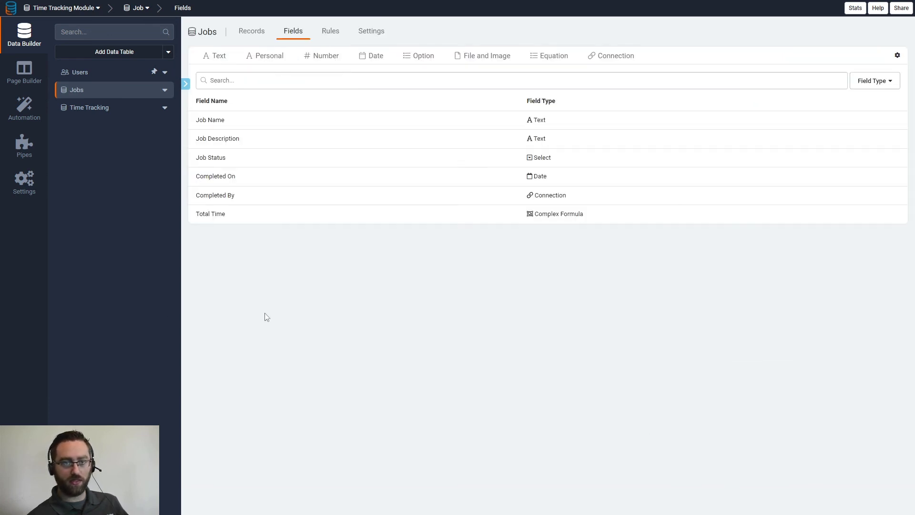
# Step: Preview the Jobs page and test the job's Start and then Stop buttons
pyautogui.click(24, 72)
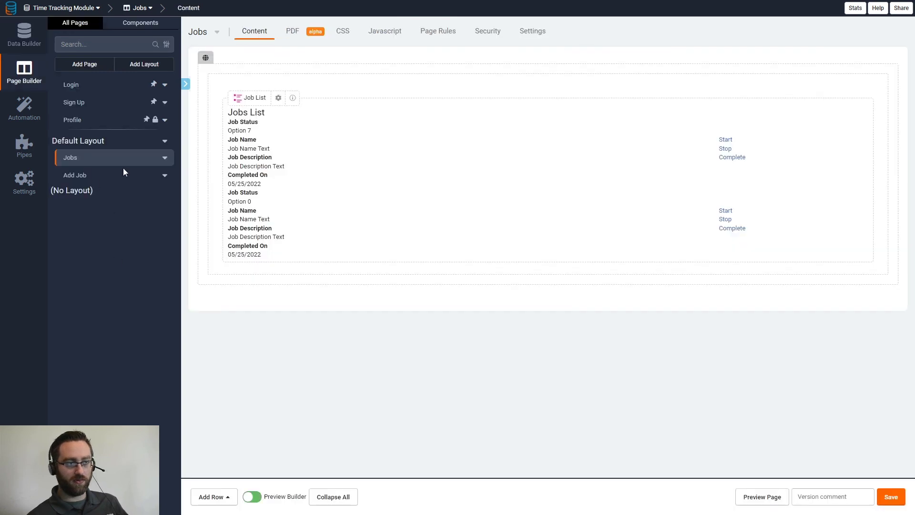
pyautogui.click(762, 497)
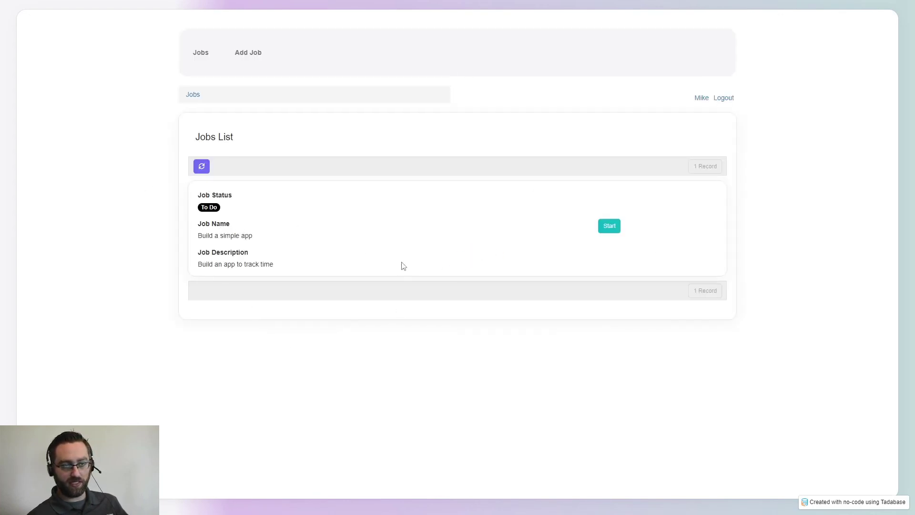
pyautogui.click(610, 226)
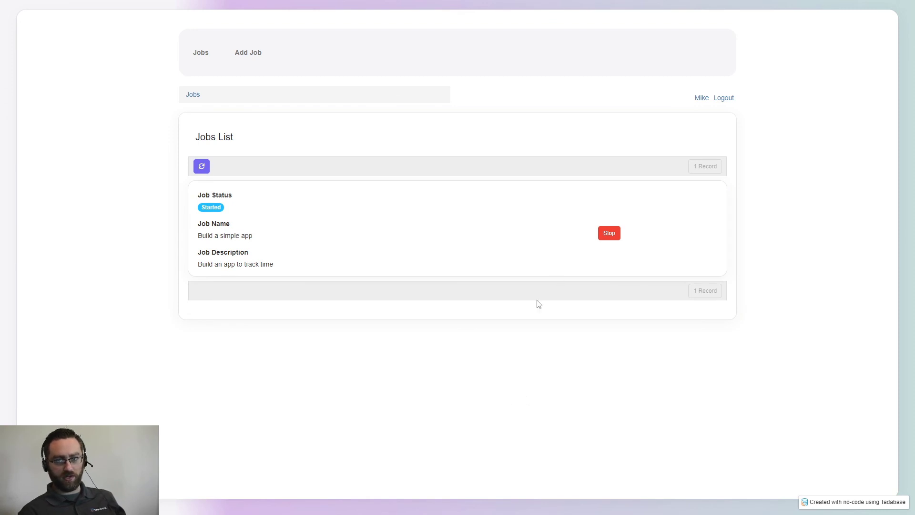
pyautogui.click(608, 234)
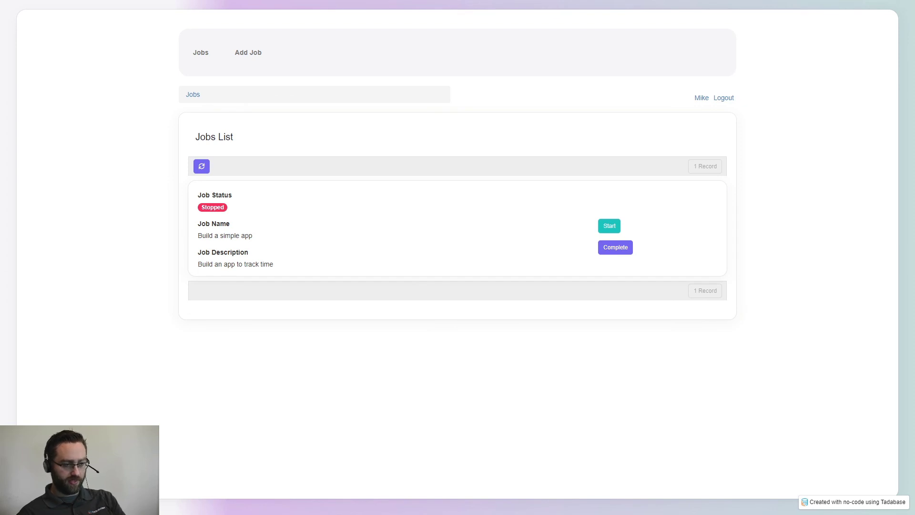
# Step: Inspect the Jobs records' Total Time and the Time Tracking record's time values, widening the Time Spent column
pyautogui.hotkey('ctrl', 'shift', 'Tab')
pyautogui.click(27, 44)
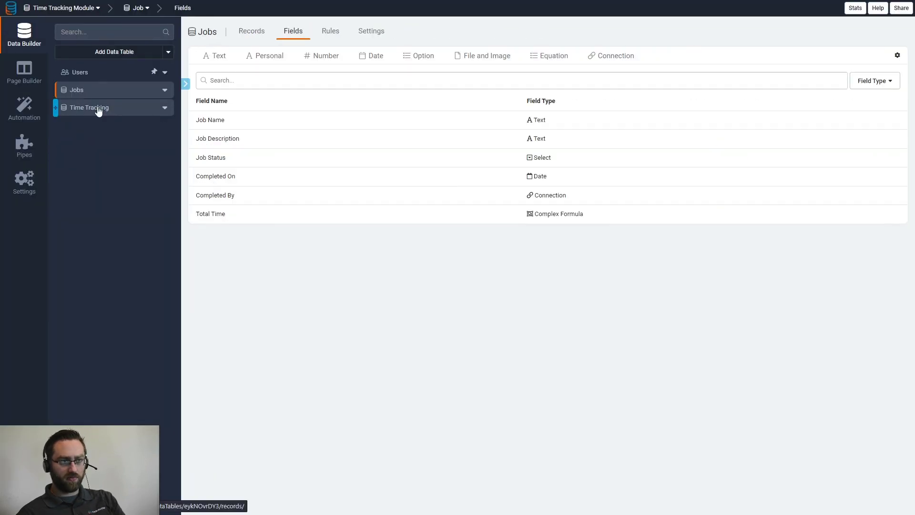
pyautogui.click(71, 90)
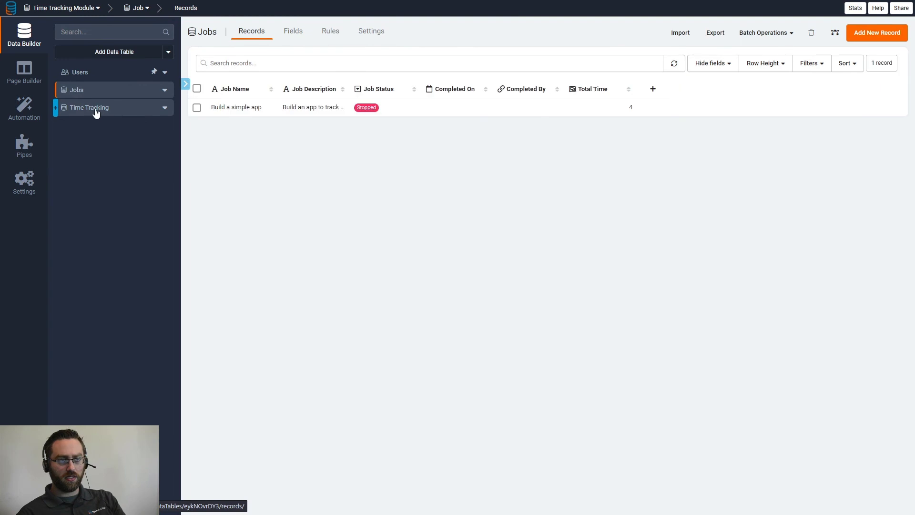
pyautogui.click(96, 112)
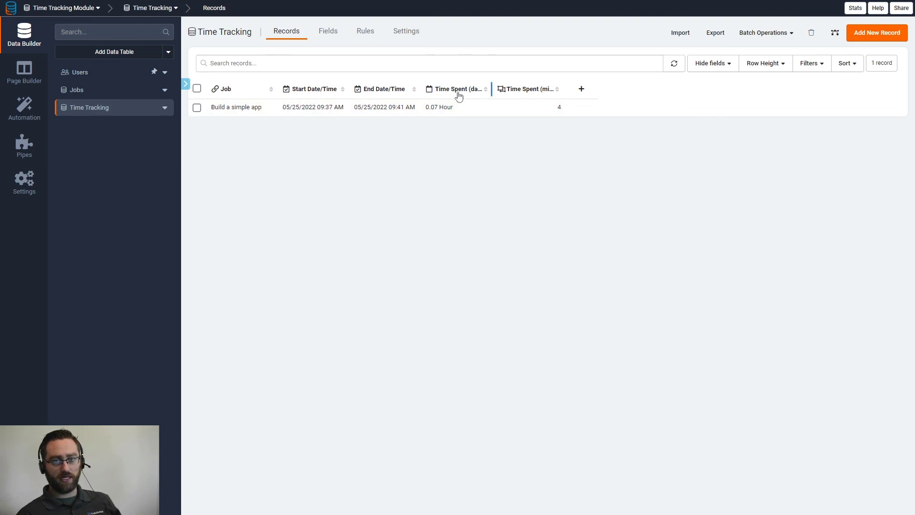
pyautogui.moveTo(491, 91); pyautogui.dragTo(529, 97)
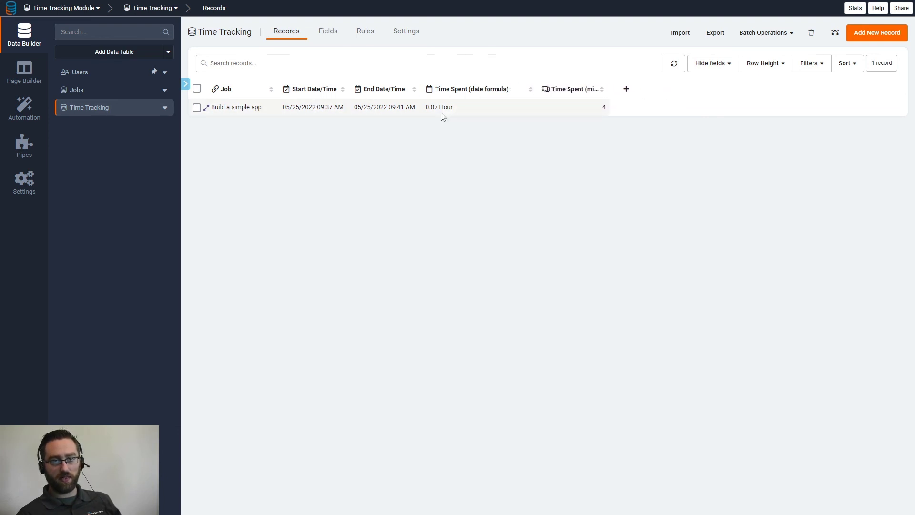
# Step: Compare the Time Tracking records' Time Spent (minutes) values with the job's Total Time in the Jobs table
pyautogui.moveTo(612, 90); pyautogui.dragTo(671, 93)
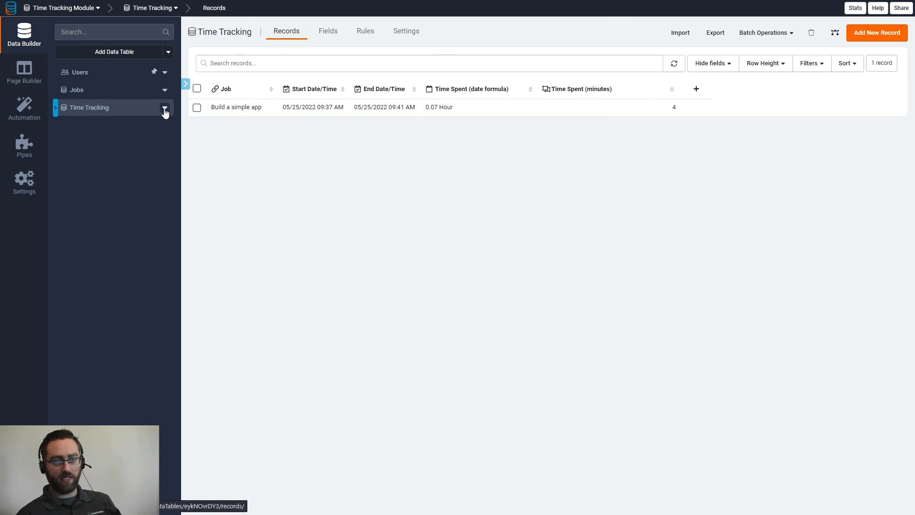
pyautogui.click(96, 90)
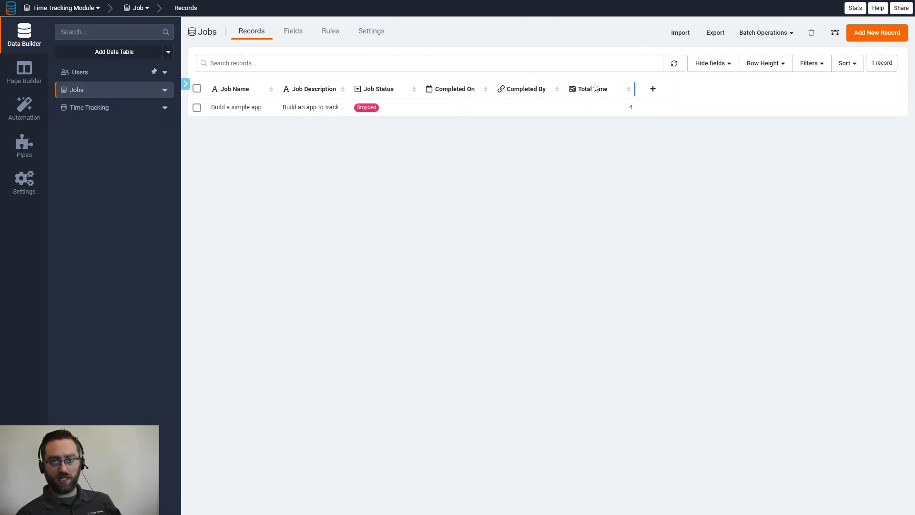
pyautogui.click(631, 108)
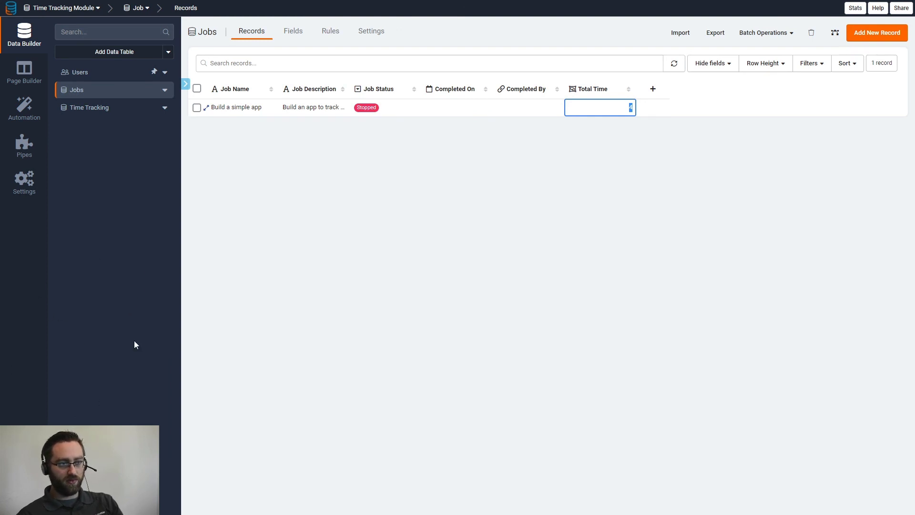
pyautogui.click(89, 107)
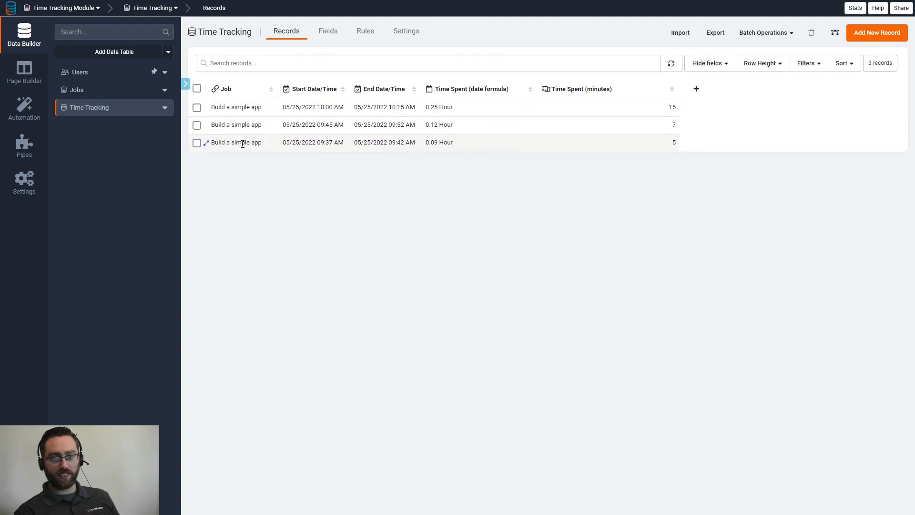
pyautogui.moveTo(264, 109); pyautogui.dragTo(208, 109)
pyautogui.moveTo(264, 126); pyautogui.dragTo(222, 125)
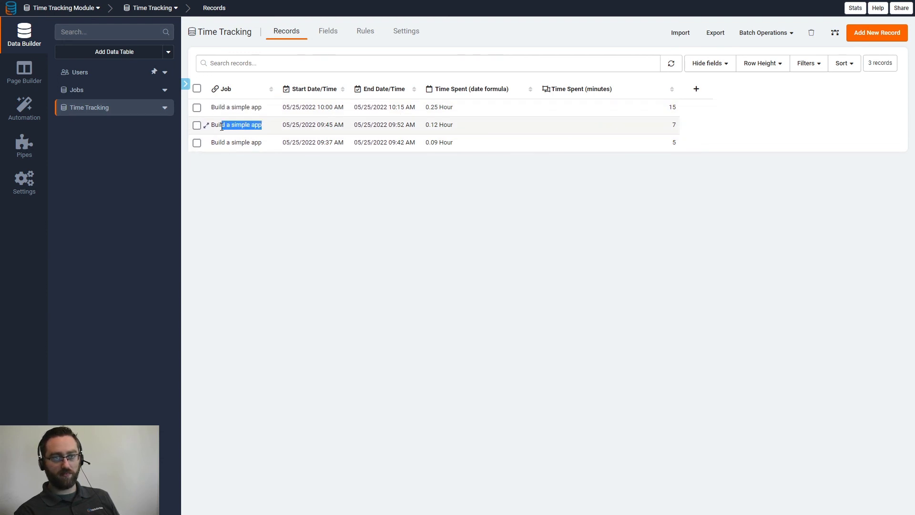
pyautogui.click(319, 123)
pyautogui.click(379, 126)
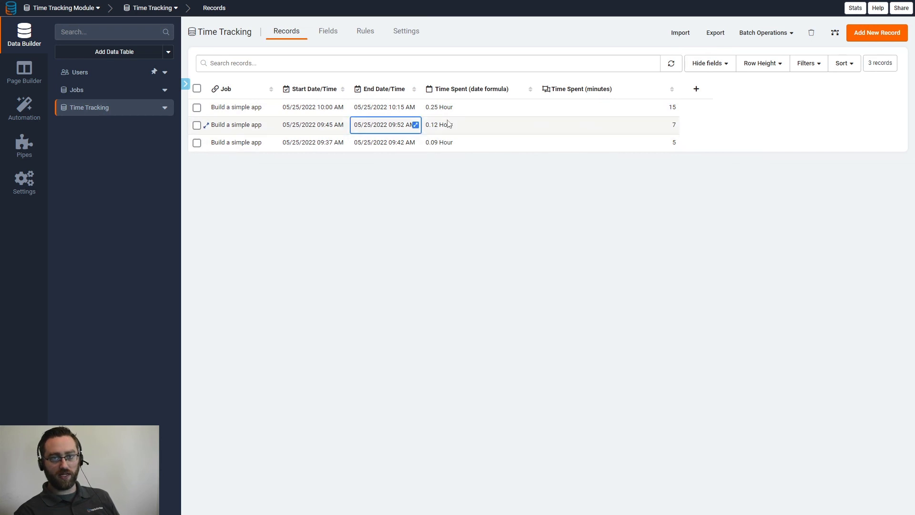
pyautogui.moveTo(671, 108); pyautogui.dragTo(600, 125)
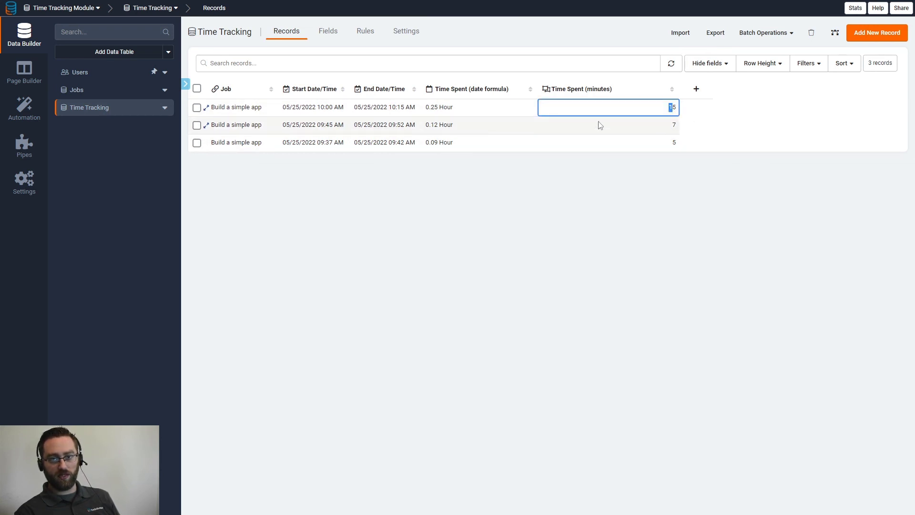
pyautogui.click(77, 92)
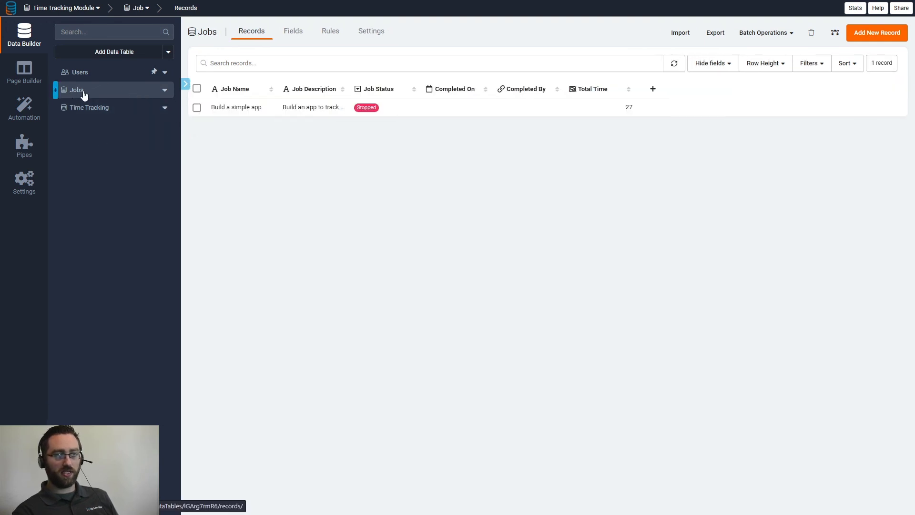
pyautogui.doubleClick(626, 112)
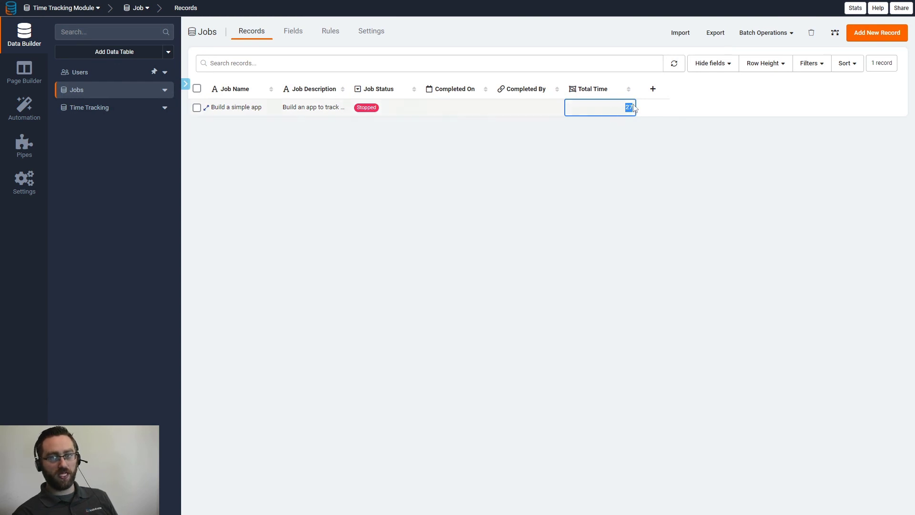
# Step: Open the Jobs page's Job List component and add a new column beside Job Status in its top row
pyautogui.click(24, 73)
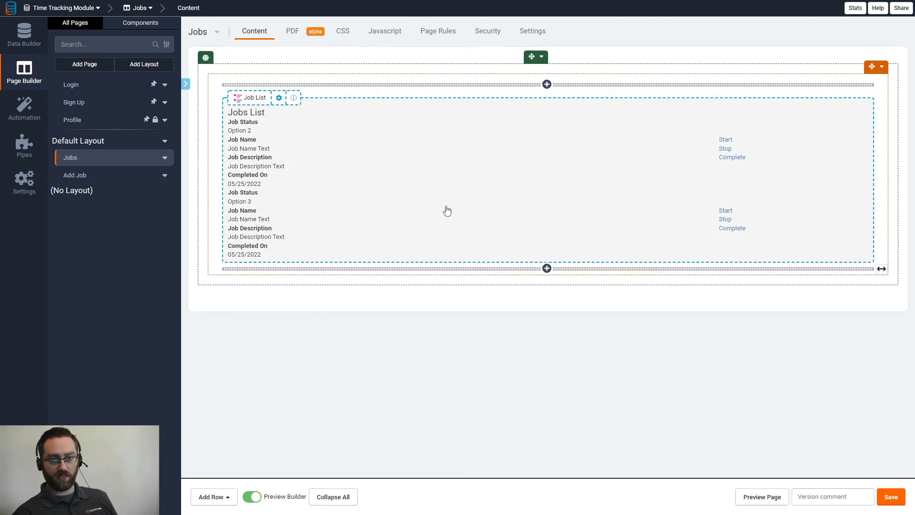
pyautogui.doubleClick(447, 210)
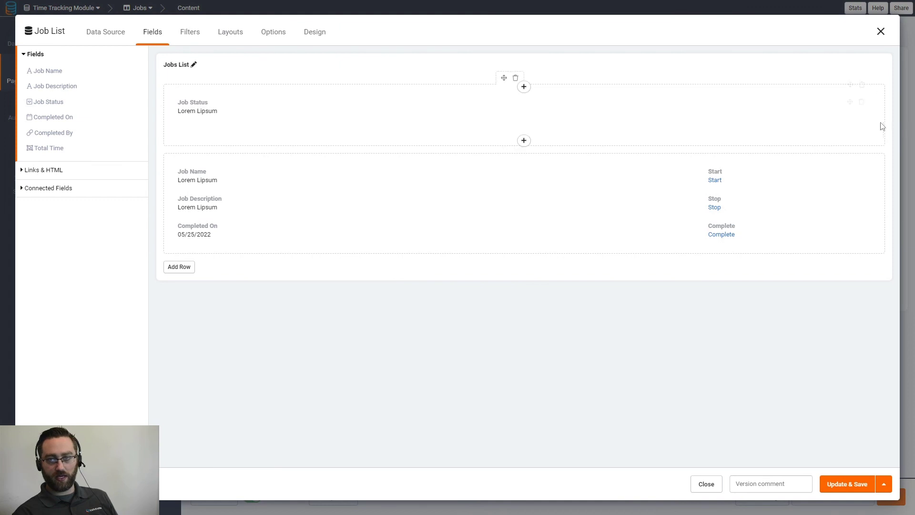
pyautogui.moveTo(874, 120); pyautogui.dragTo(703, 118)
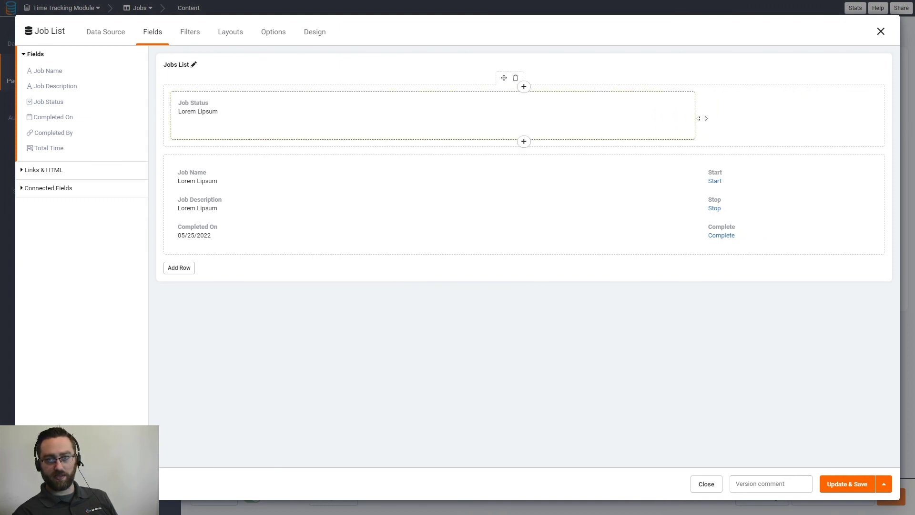
pyautogui.click(524, 86)
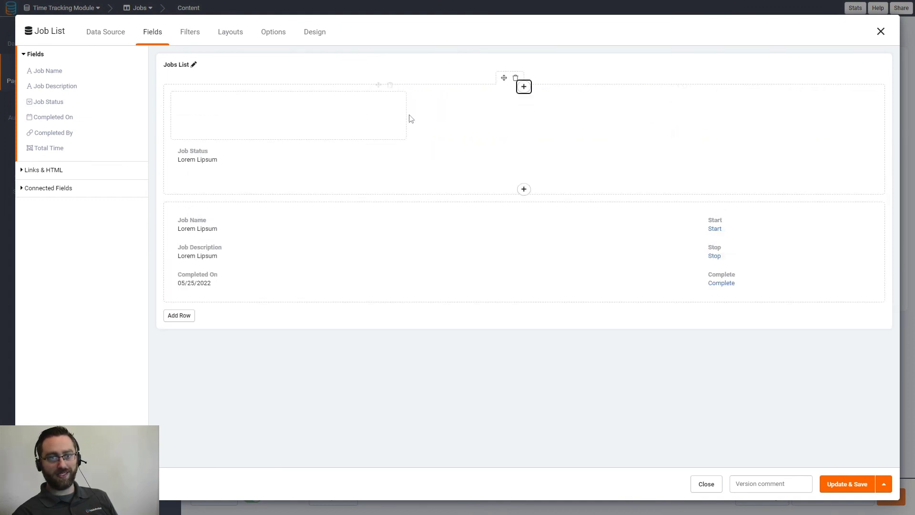
pyautogui.moveTo(402, 113); pyautogui.dragTo(611, 136)
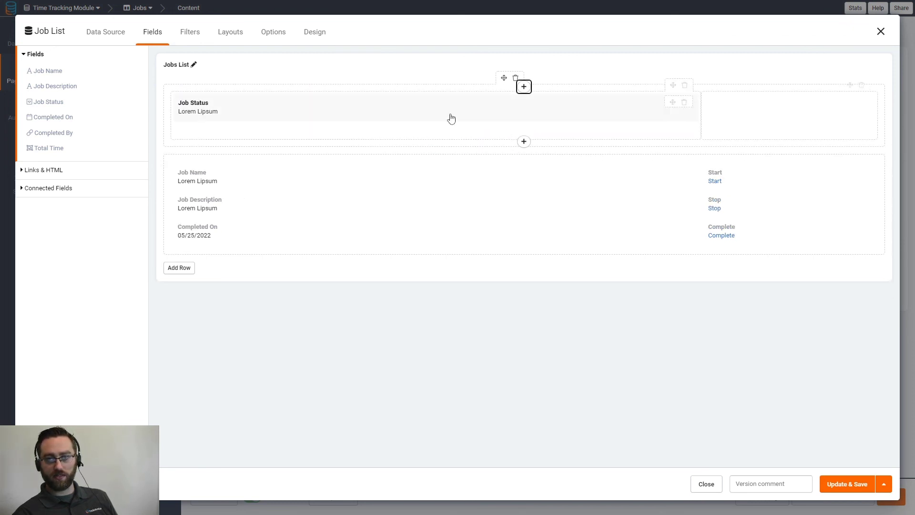
# Step: Add a Record Details Page link into the new column next to Job Status
pyautogui.click(48, 170)
pyautogui.click(58, 122)
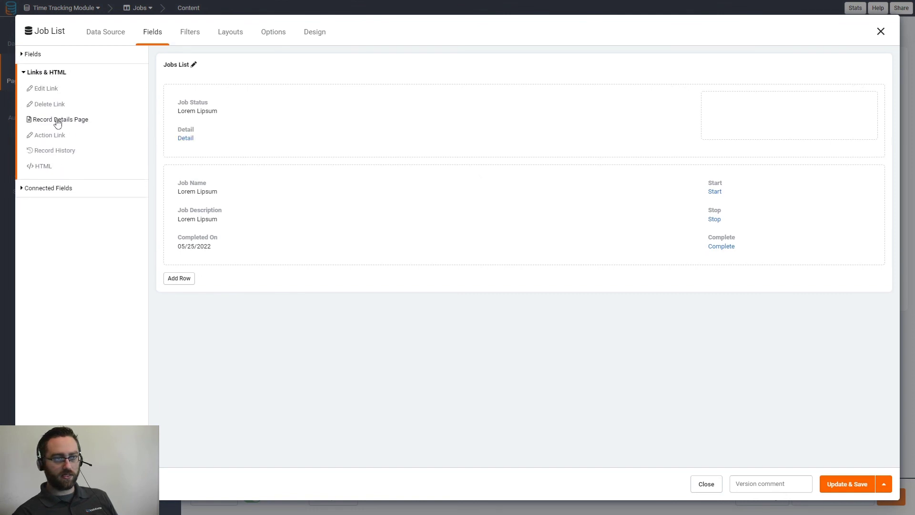
pyautogui.moveTo(210, 135); pyautogui.dragTo(744, 119)
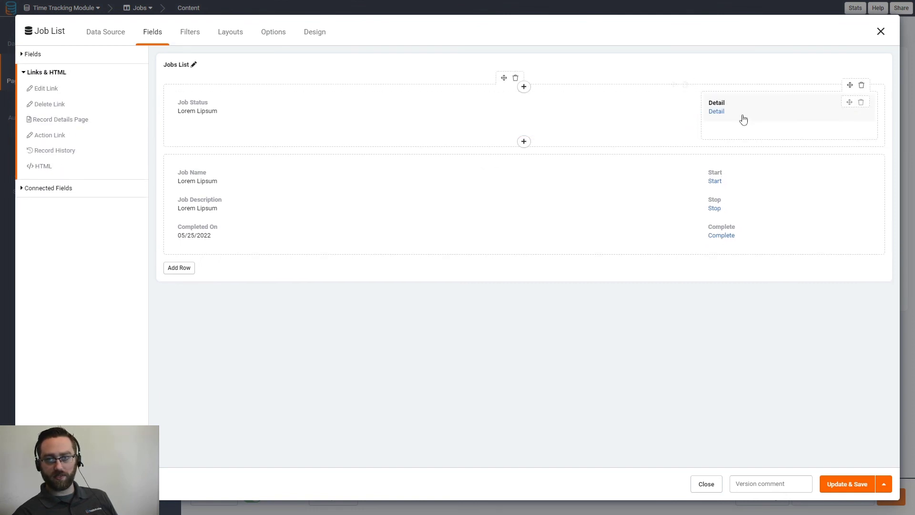
# Step: Set the Detail link's type to Button and save the Job List component
pyautogui.click(746, 109)
pyautogui.click(331, 106)
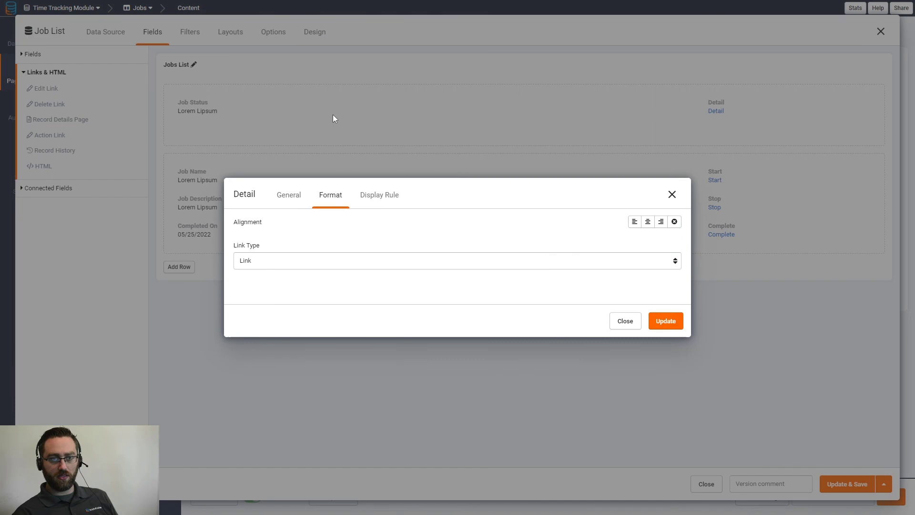
pyautogui.click(272, 260)
pyautogui.click(256, 282)
pyautogui.click(709, 419)
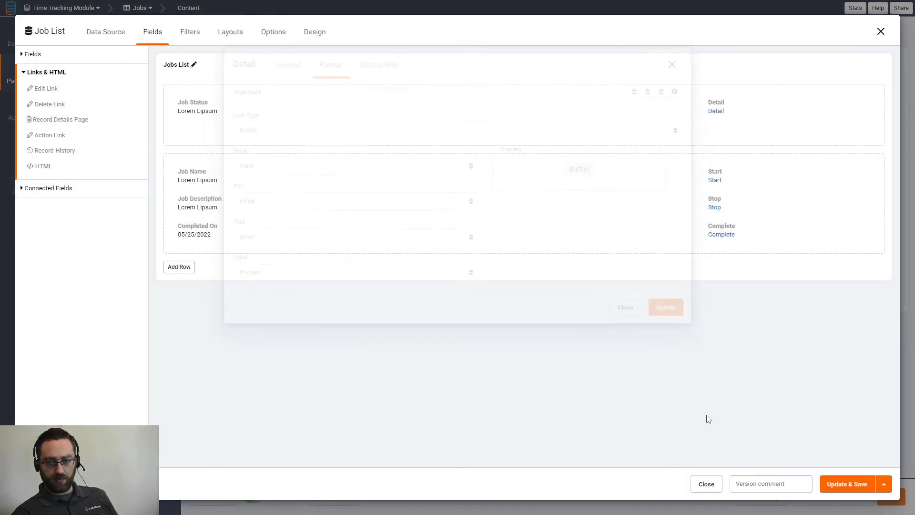
pyautogui.click(839, 485)
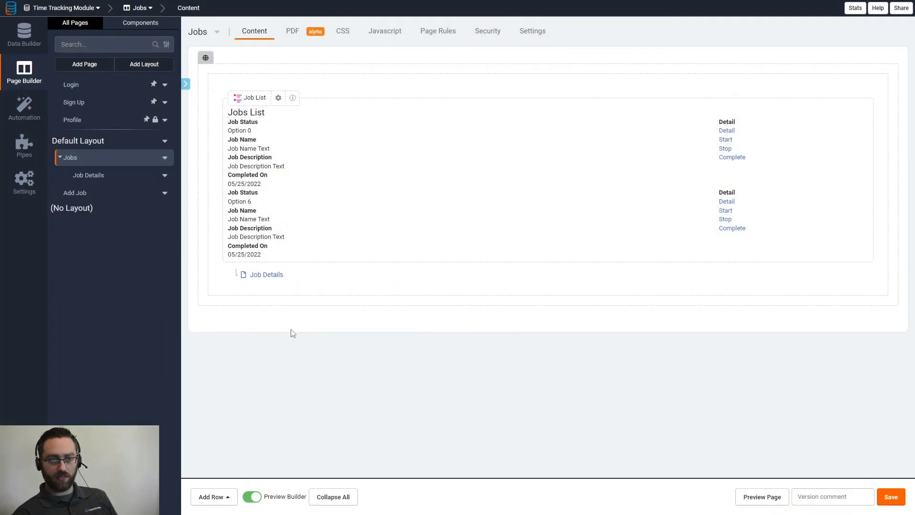
# Step: On the Job Details page, add a row with a Table component showing Time Tracking records connected to this Job
pyautogui.click(267, 275)
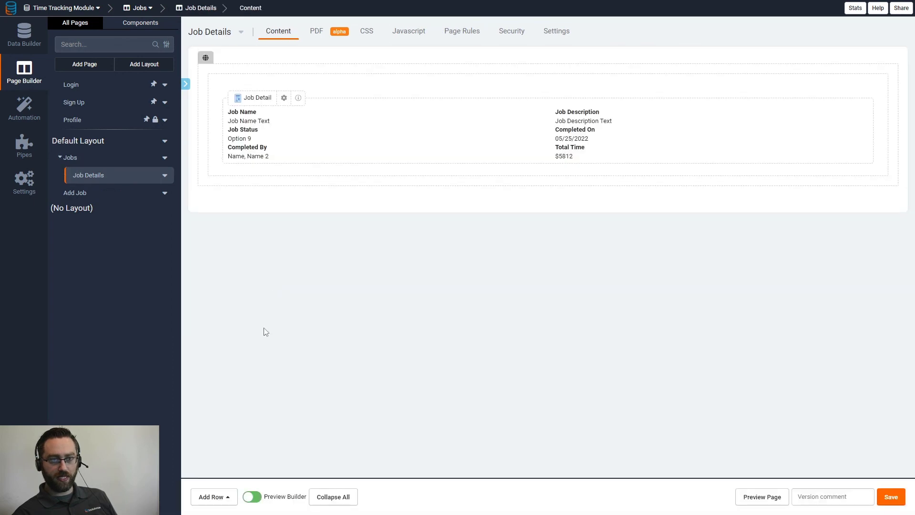
pyautogui.click(228, 496)
pyautogui.click(220, 386)
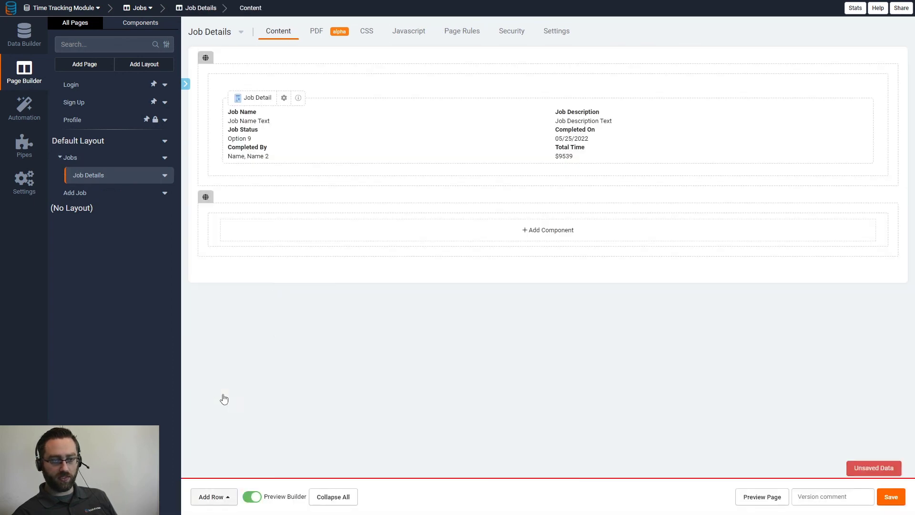
pyautogui.click(264, 235)
pyautogui.click(107, 93)
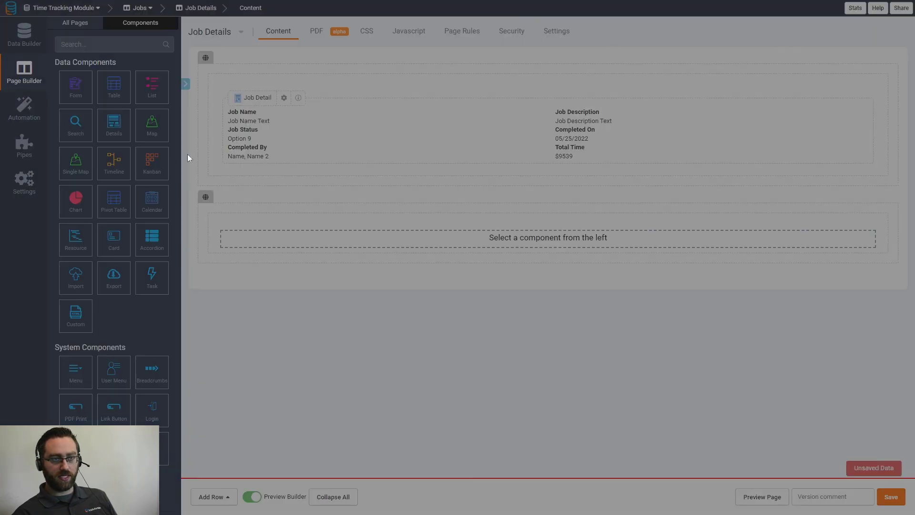
pyautogui.click(279, 119)
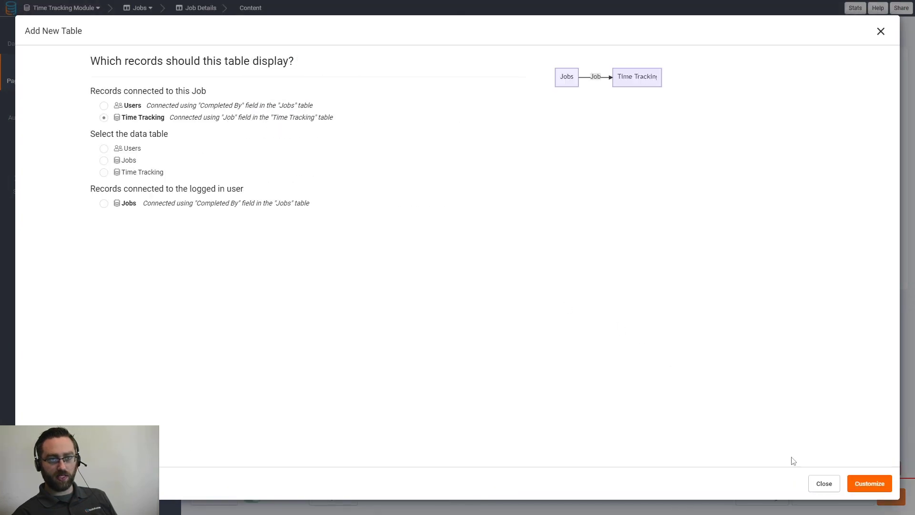
pyautogui.click(872, 484)
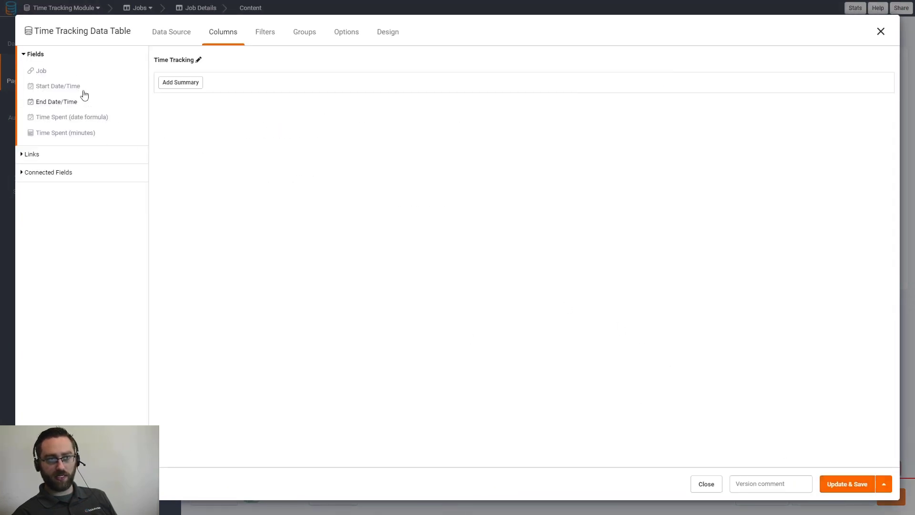
# Step: Add Start Date/Time, End Date/Time, Time Spent (date formula) and Time Spent (minutes) columns and save the table
pyautogui.click(49, 86)
pyautogui.click(49, 100)
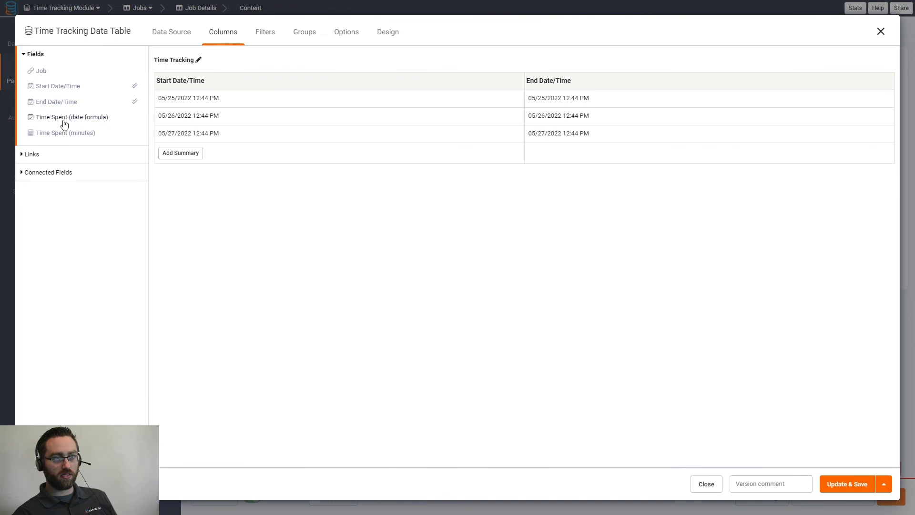
pyautogui.click(64, 119)
pyautogui.click(62, 134)
pyautogui.click(846, 484)
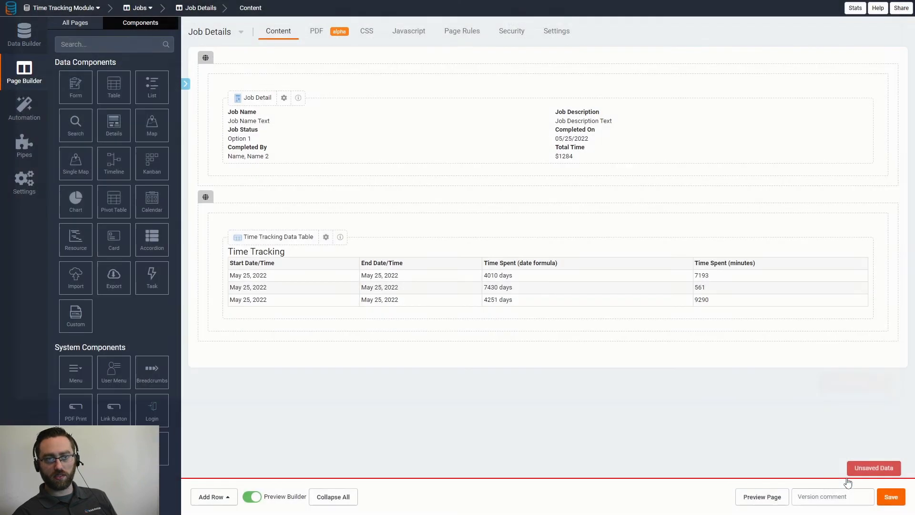
# Step: Preview the Jobs page and open the job's Detail page to review its time tracking entries
pyautogui.click(766, 496)
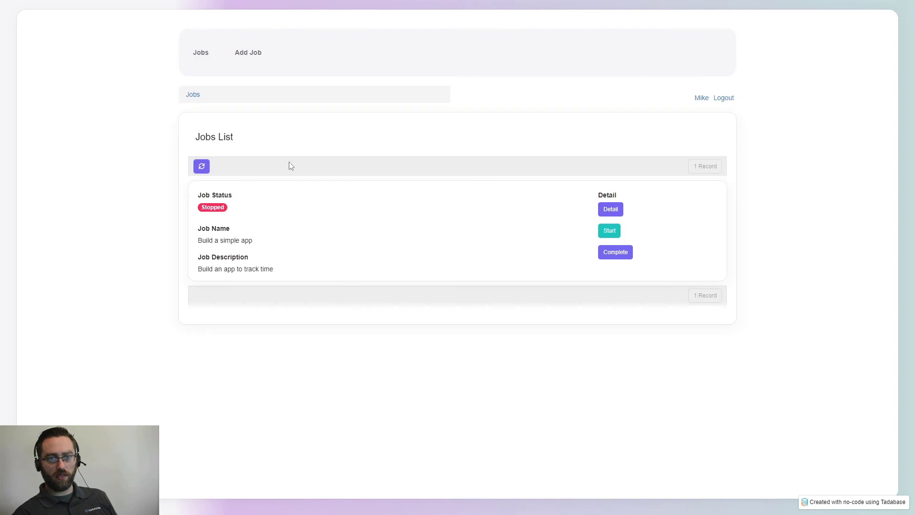
pyautogui.click(612, 210)
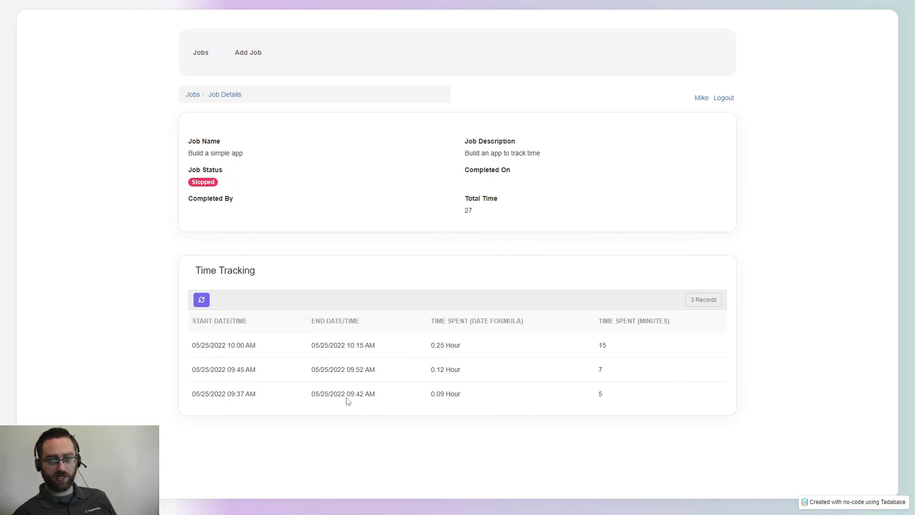
pyautogui.moveTo(460, 214); pyautogui.dragTo(280, 223)
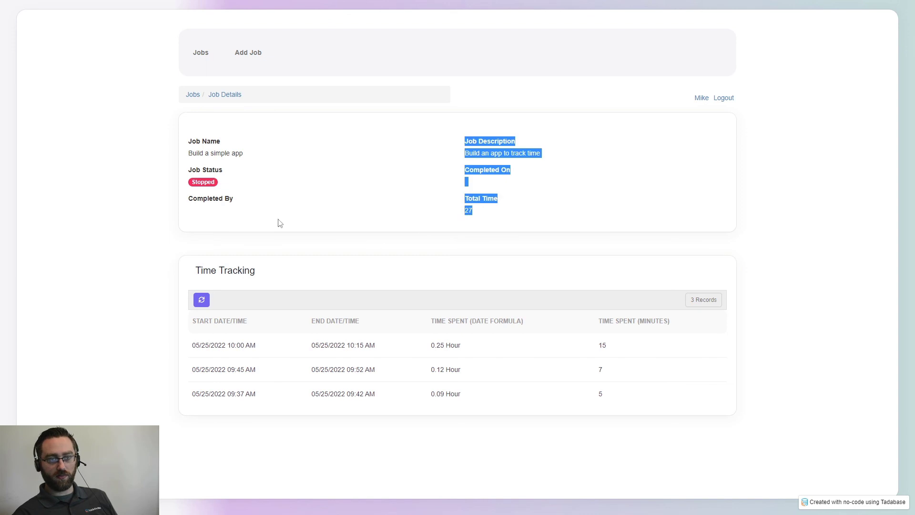
pyautogui.click(649, 131)
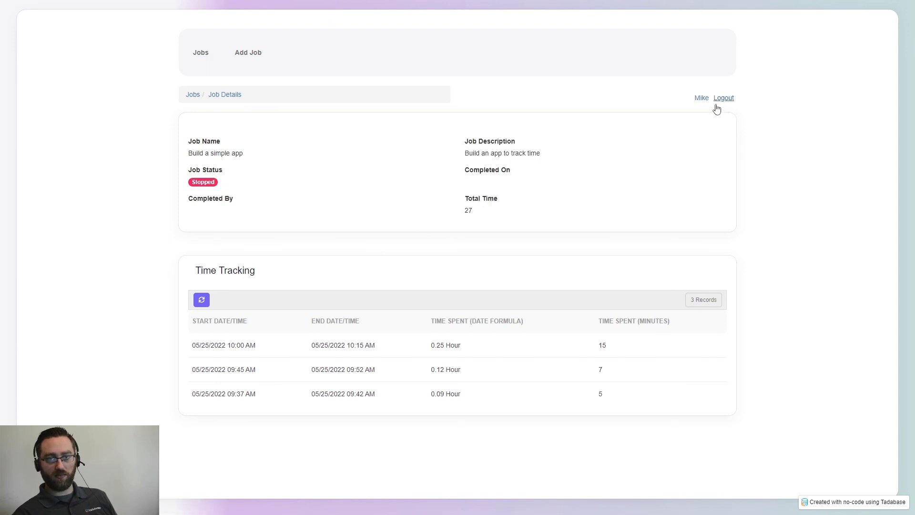
pyautogui.click(194, 95)
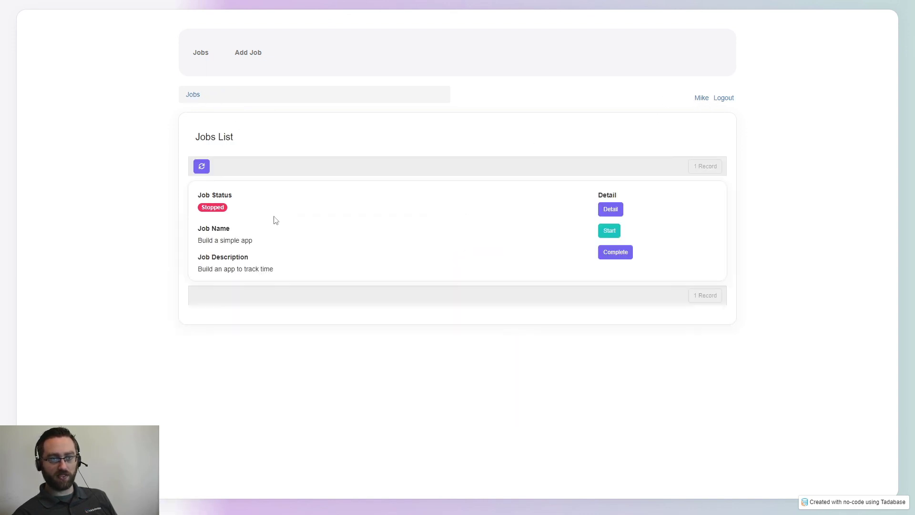
# Step: Complete the job from the Jobs list and reopen its Detail page to review the completion details
pyautogui.click(615, 256)
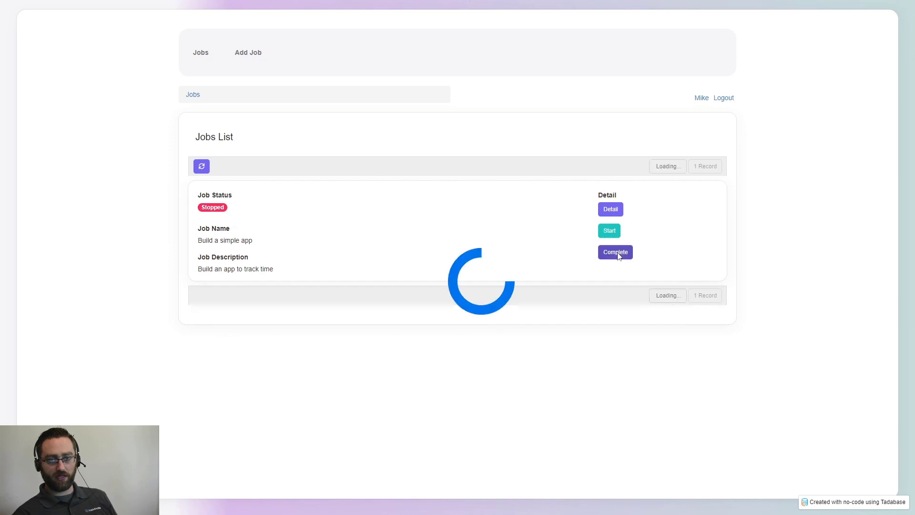
pyautogui.click(610, 209)
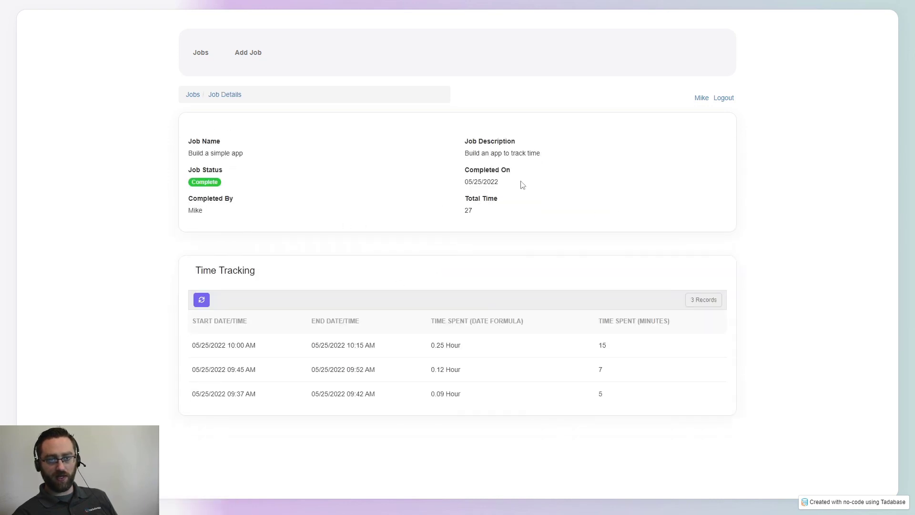
pyautogui.moveTo(201, 212); pyautogui.dragTo(448, 186)
pyautogui.click(506, 189)
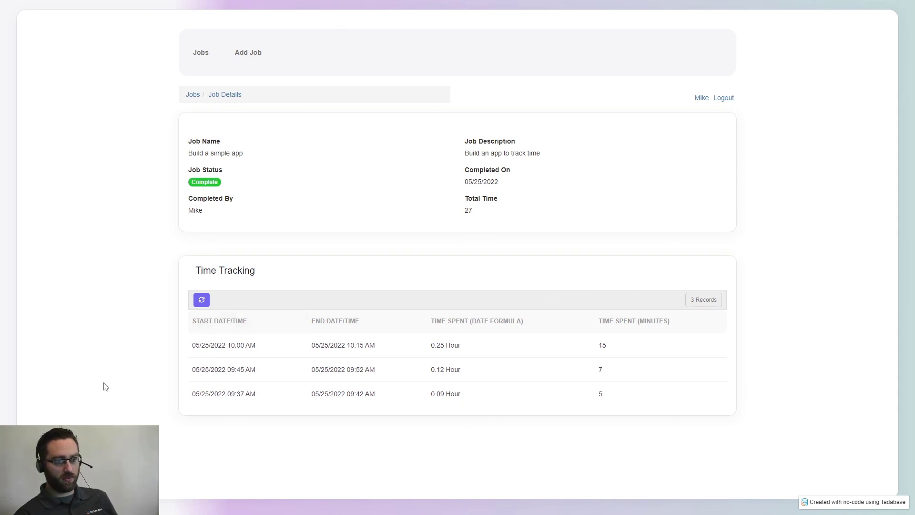
pyautogui.click(192, 94)
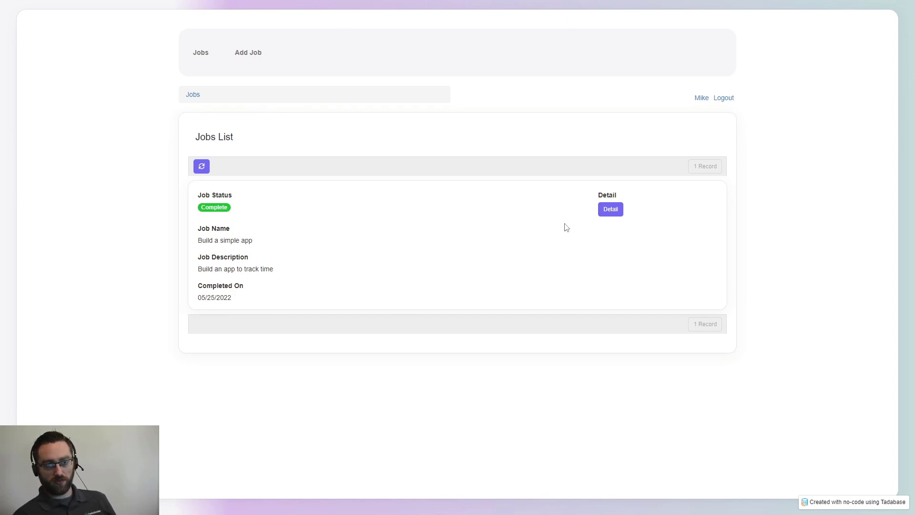
pyautogui.click(607, 212)
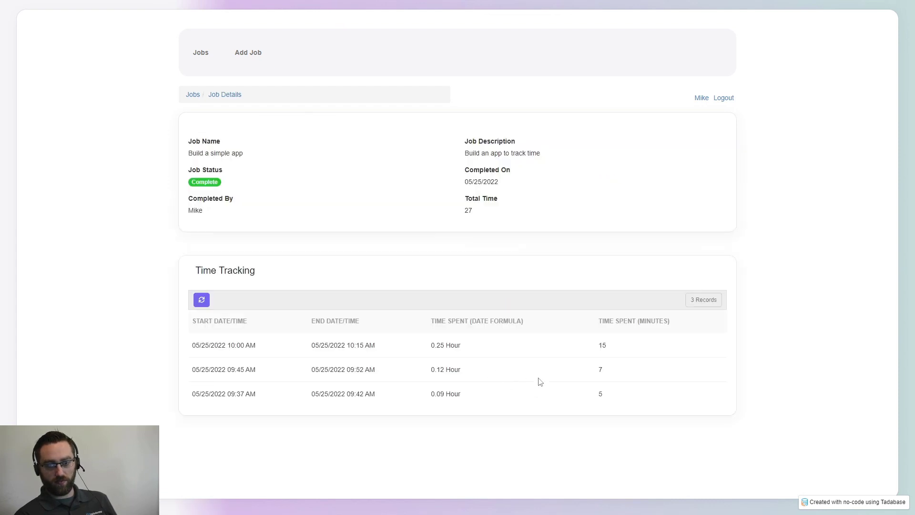